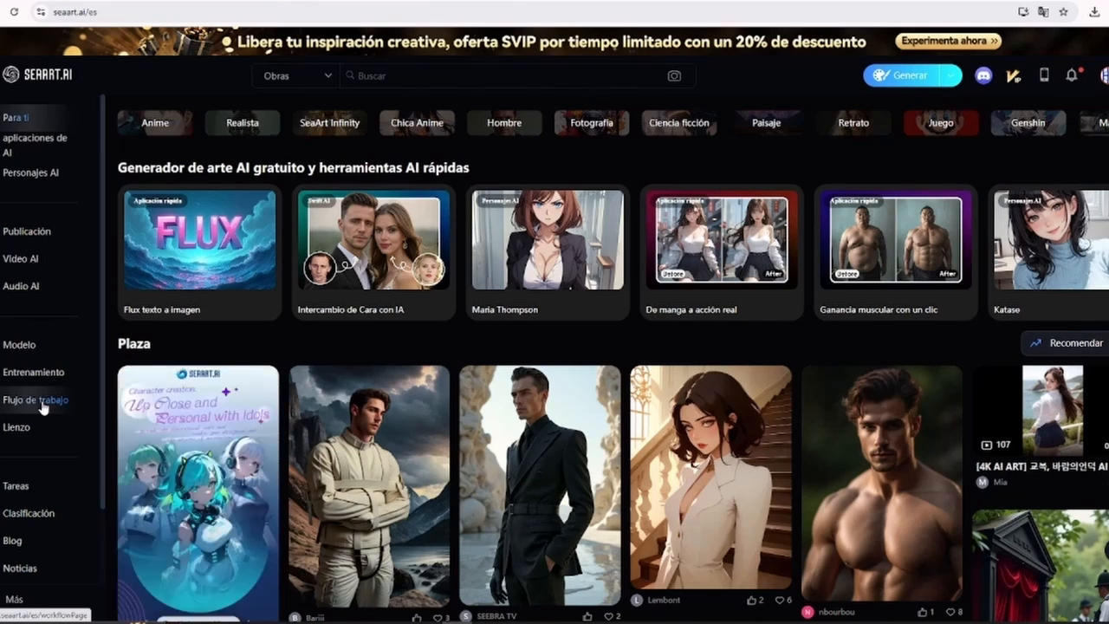
- Open the Flujo de trabajo gallery and browse the featured and community ComfyUI workflows
{"action": "left_click", "coordinate": [41, 407]}
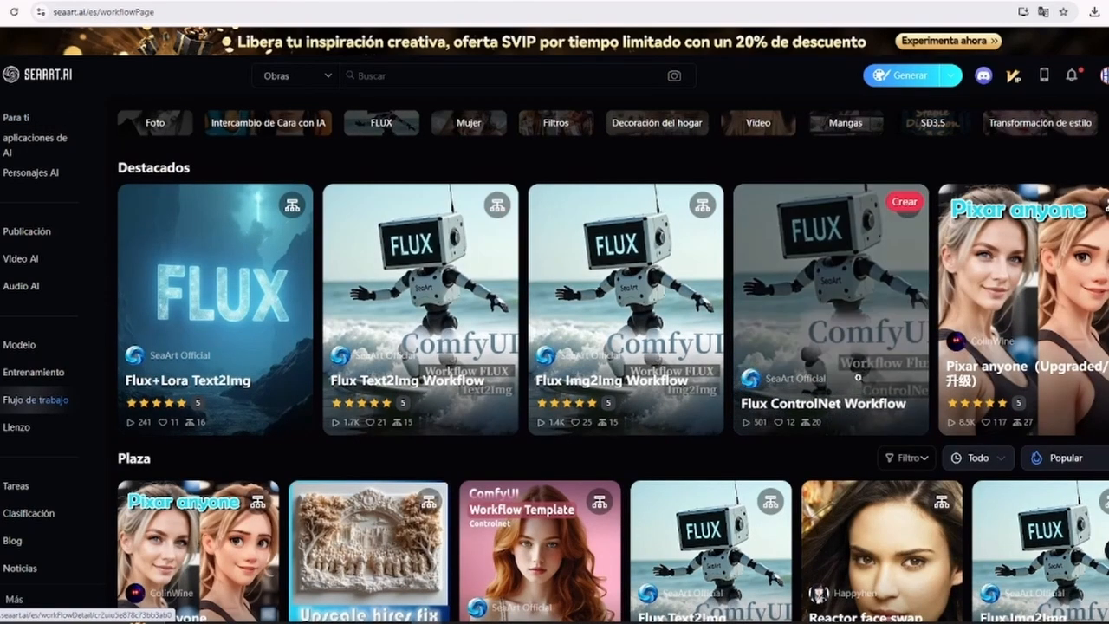
{"action": "scroll", "coordinate": [866, 338], "scroll_direction": "down", "scroll_amount": 3}
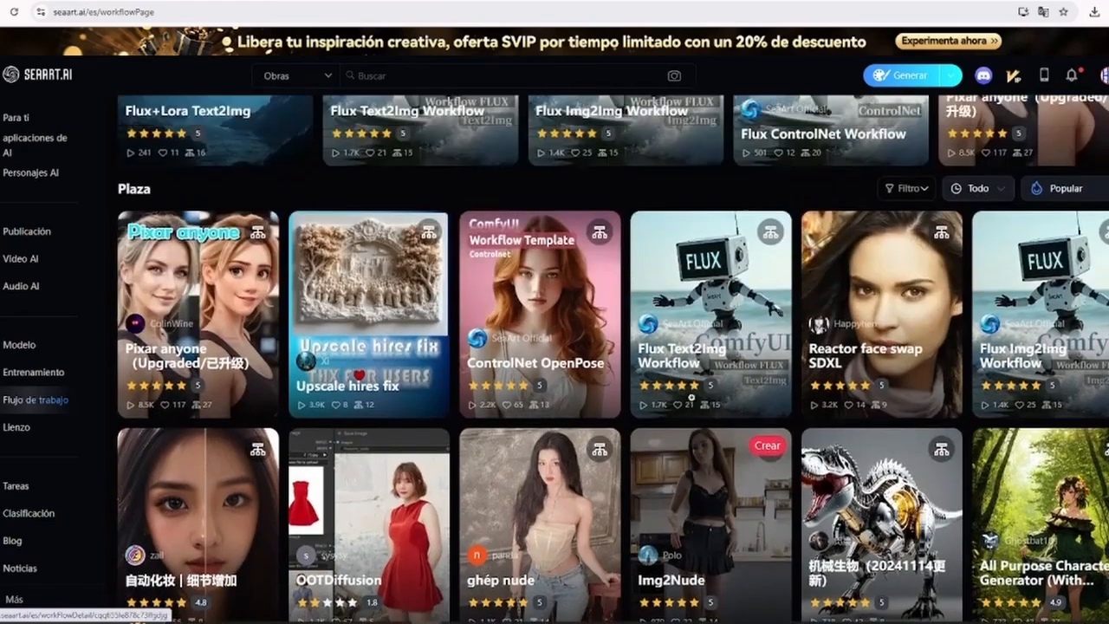
{"action": "scroll", "coordinate": [235, 404], "scroll_direction": "up", "scroll_amount": 2}
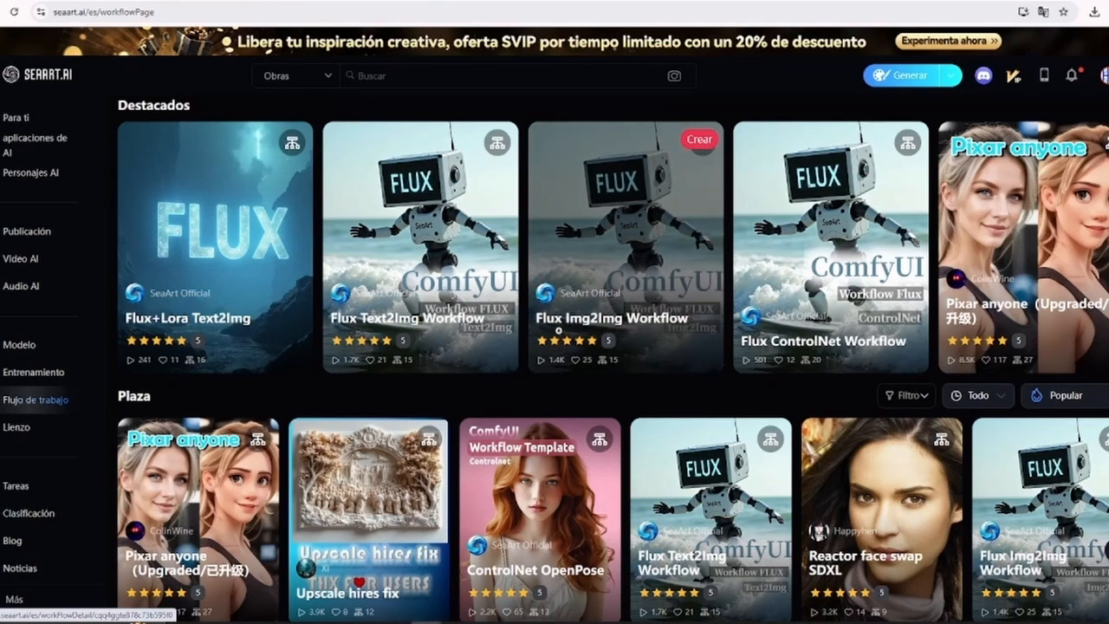
{"action": "scroll", "coordinate": [699, 318], "scroll_direction": "down", "scroll_amount": 3}
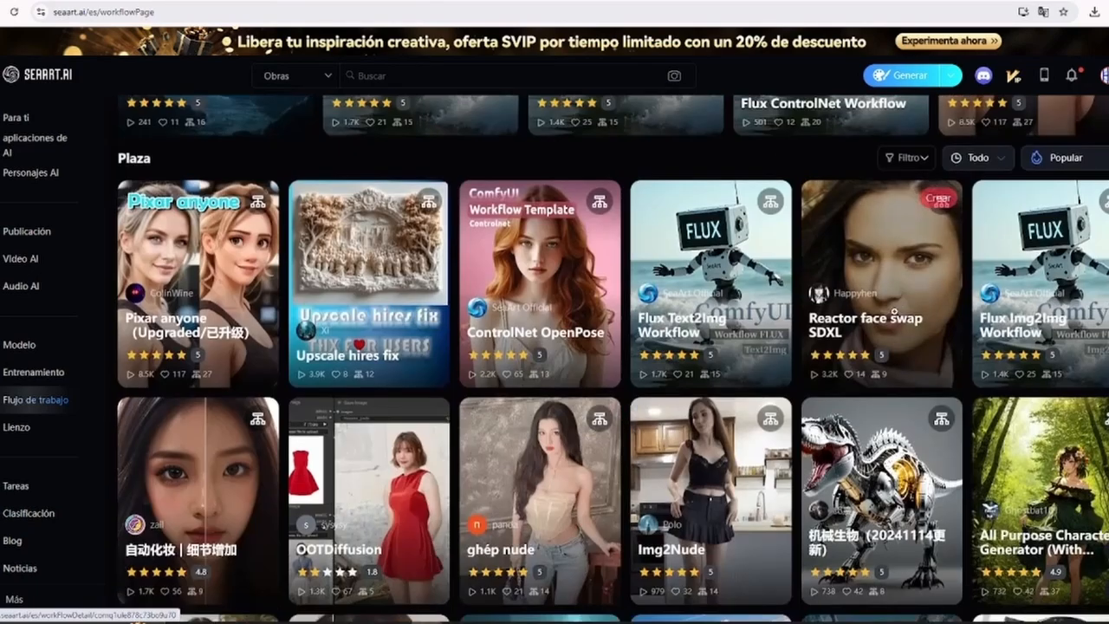
{"action": "scroll", "coordinate": [568, 319], "scroll_direction": "down", "scroll_amount": 2}
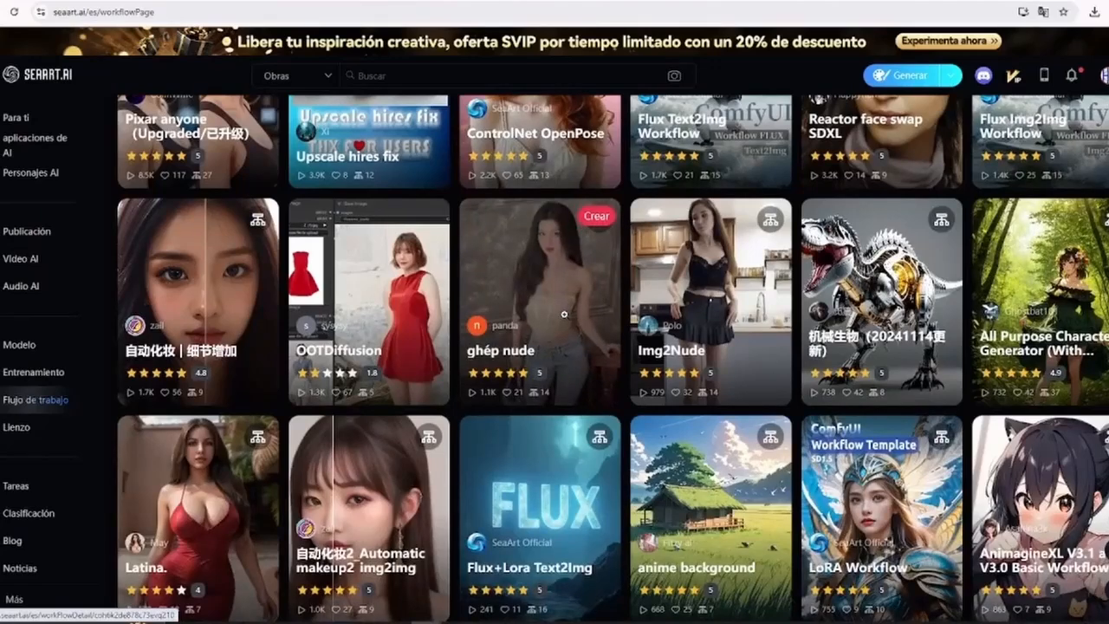
{"action": "scroll", "coordinate": [563, 313], "scroll_direction": "down", "scroll_amount": 2}
{"action": "scroll", "coordinate": [564, 314], "scroll_direction": "down", "scroll_amount": 1}
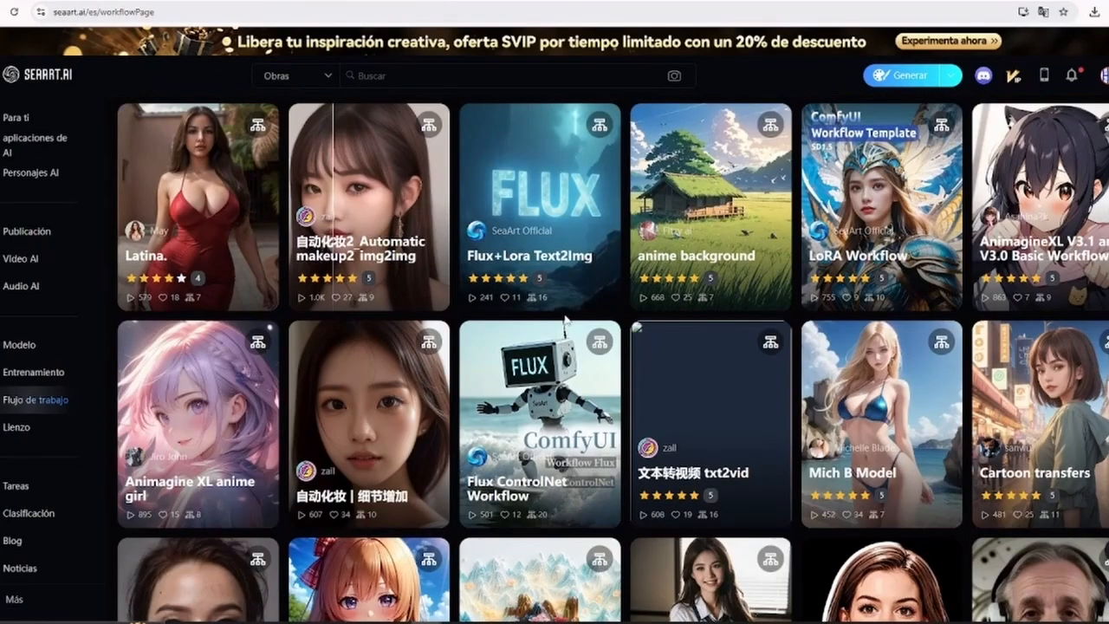
{"action": "scroll", "coordinate": [564, 320], "scroll_direction": "down", "scroll_amount": 1}
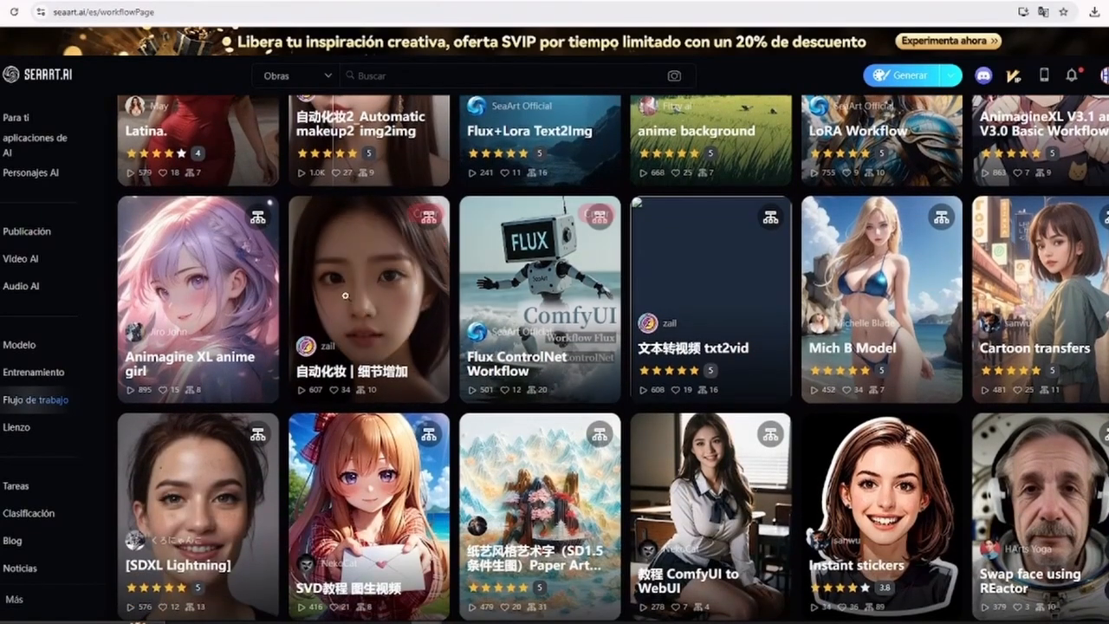
{"action": "scroll", "coordinate": [1007, 461], "scroll_direction": "down", "scroll_amount": 1}
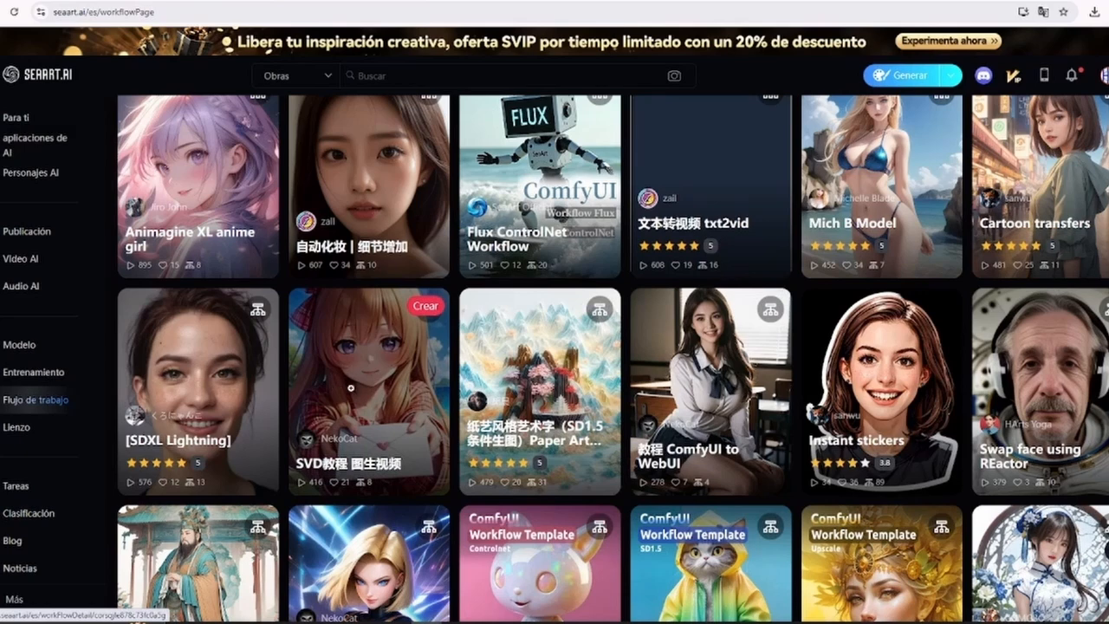
{"action": "scroll", "coordinate": [351, 387], "scroll_direction": "down", "scroll_amount": 3}
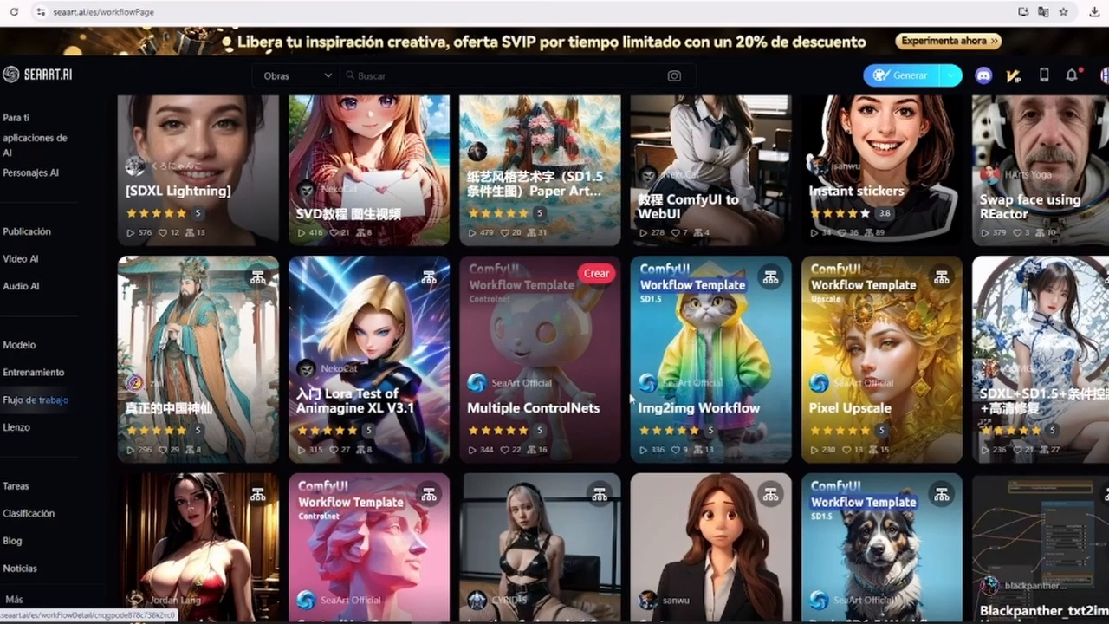
{"action": "scroll", "coordinate": [684, 372], "scroll_direction": "down", "scroll_amount": 2}
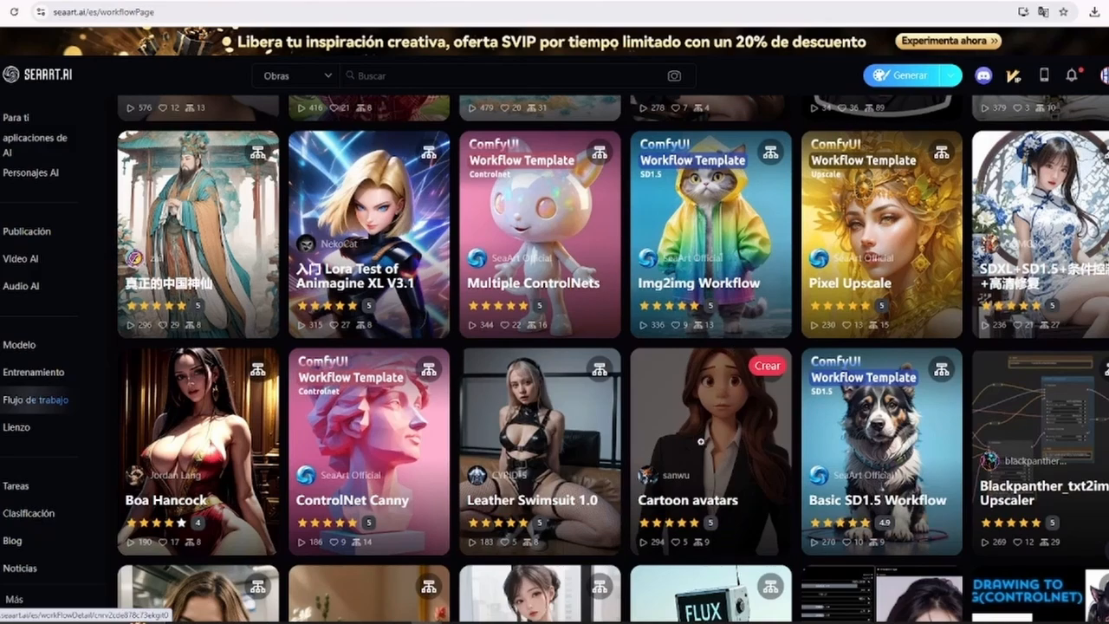
{"action": "scroll", "coordinate": [700, 441], "scroll_direction": "down", "scroll_amount": 3}
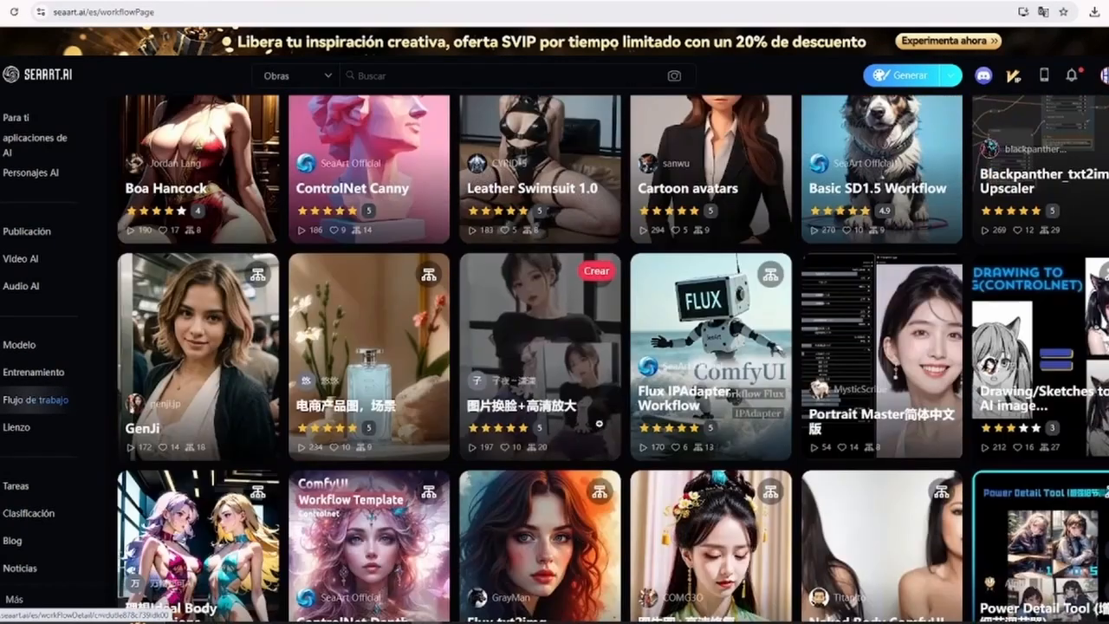
{"action": "scroll", "coordinate": [726, 404], "scroll_direction": "down", "scroll_amount": 1}
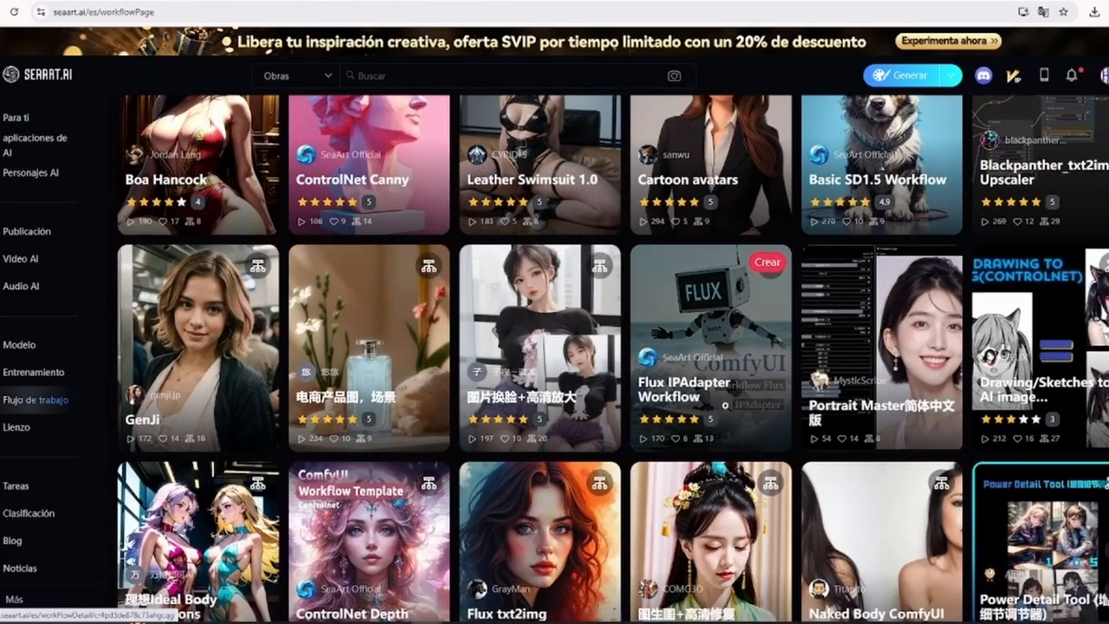
{"action": "scroll", "coordinate": [726, 404], "scroll_direction": "down", "scroll_amount": 9}
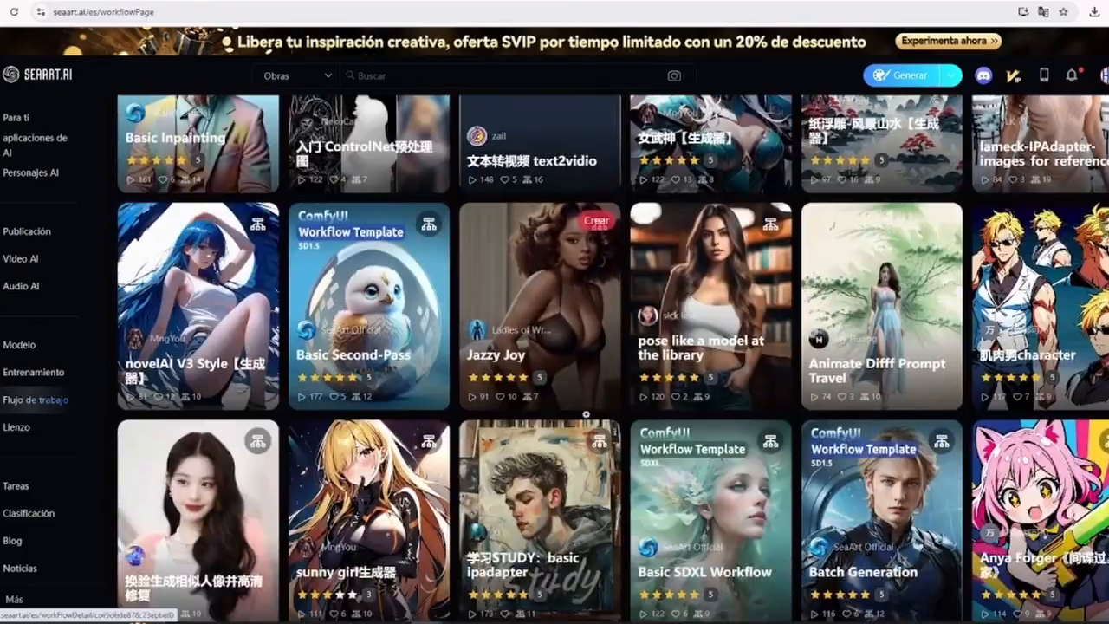
{"action": "scroll", "coordinate": [586, 415], "scroll_direction": "down", "scroll_amount": 6}
{"action": "scroll", "coordinate": [738, 413], "scroll_direction": "up", "scroll_amount": 8}
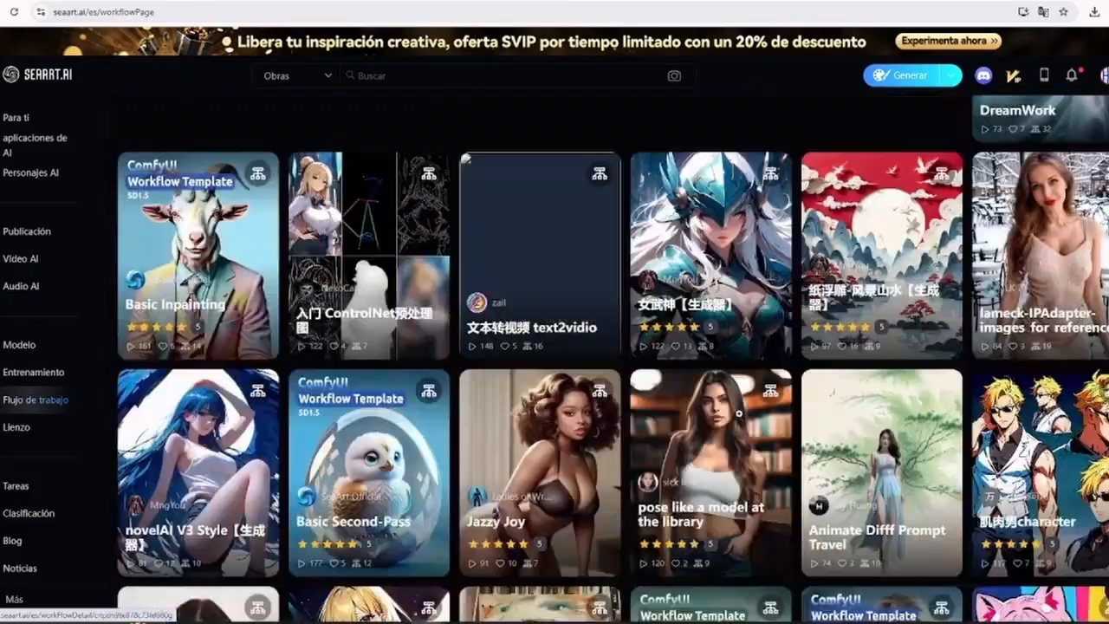
{"action": "scroll", "coordinate": [738, 413], "scroll_direction": "up", "scroll_amount": 15}
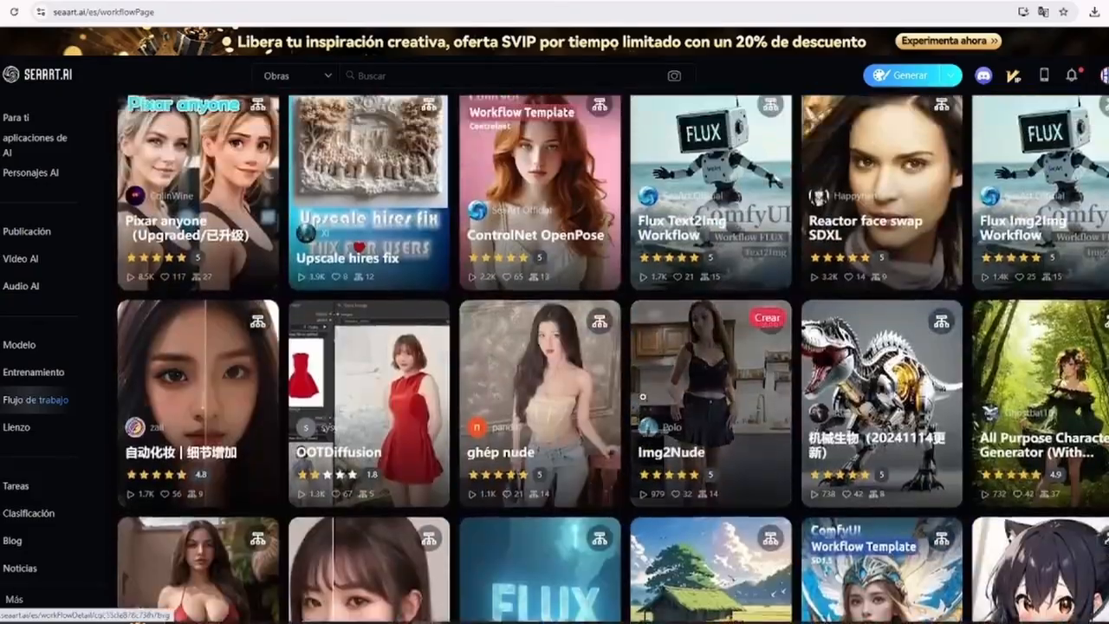
{"action": "scroll", "coordinate": [642, 397], "scroll_direction": "up", "scroll_amount": 5}
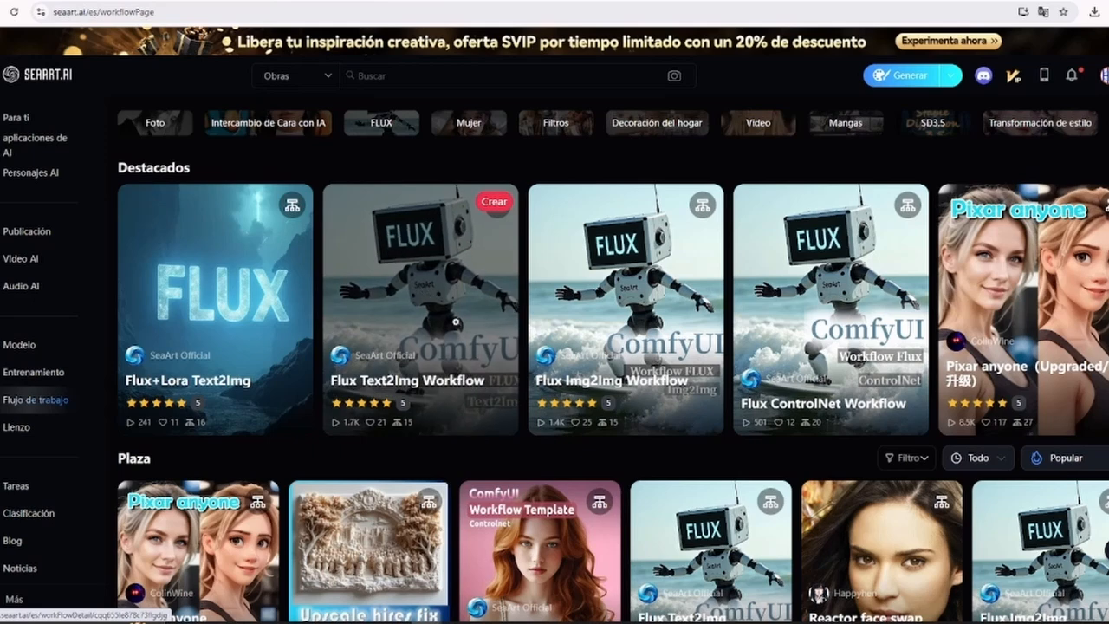
- Open the featured Flux Text2Img Workflow and review its list of primitive and custom nodes
{"action": "left_click", "coordinate": [424, 292]}
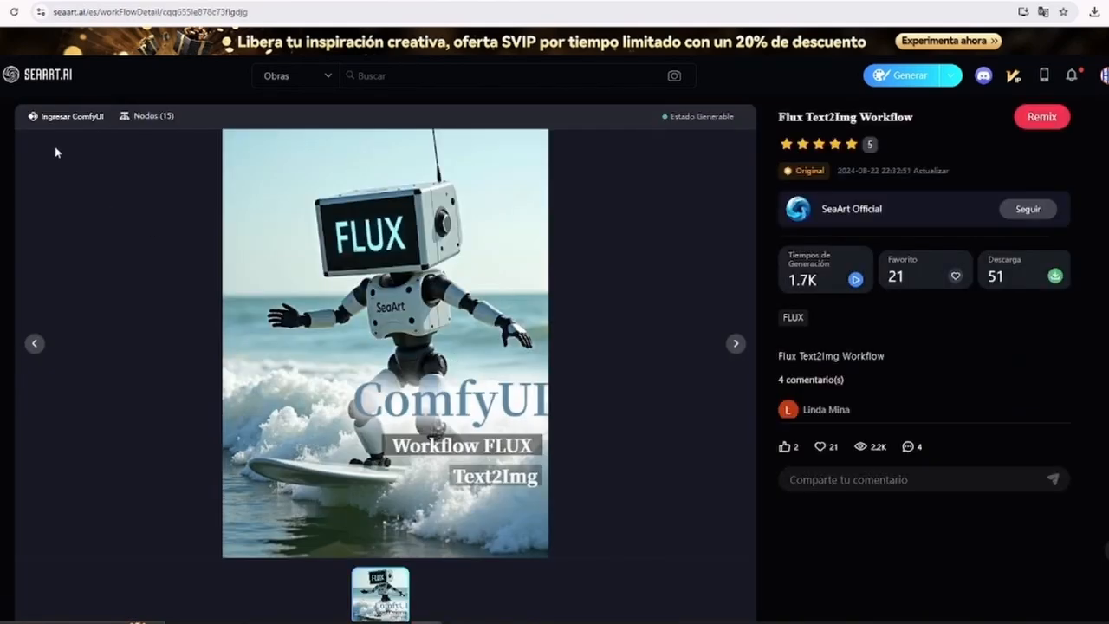
{"action": "left_click", "coordinate": [148, 119]}
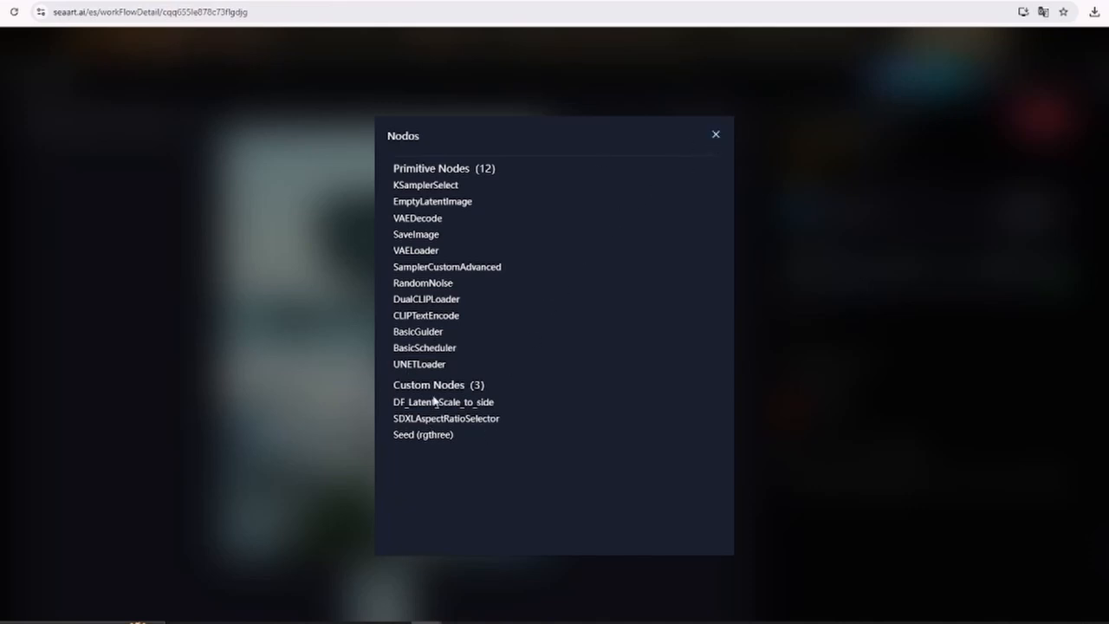
{"action": "left_click", "coordinate": [714, 134]}
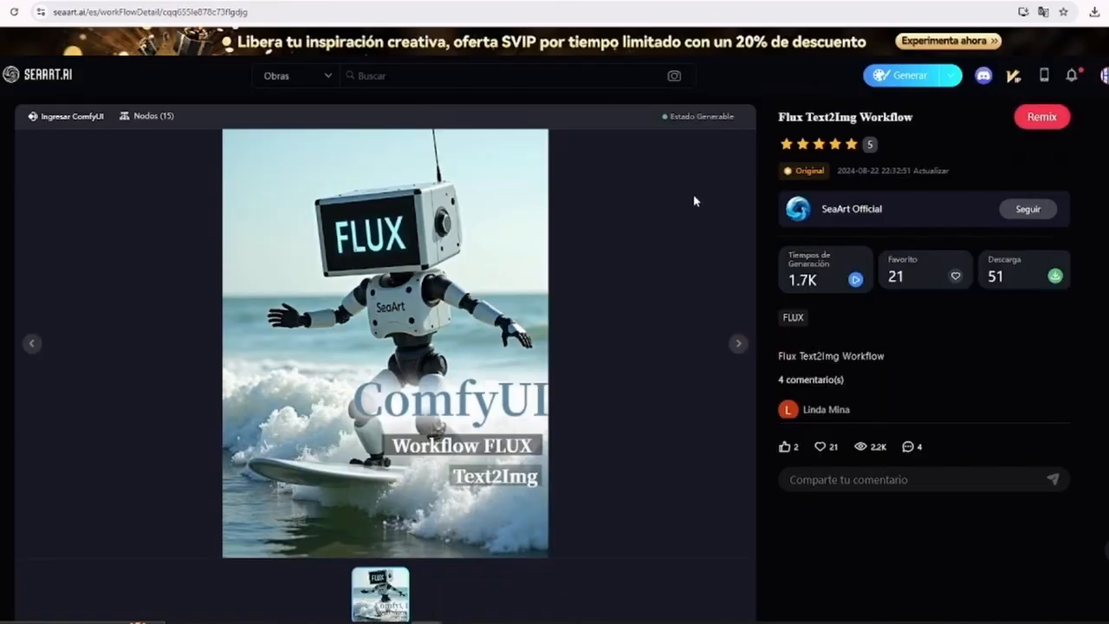
- Load the Flux Text2Img workflow into the ComfyUI node editor, showing its loader nodes and prompt node
{"action": "left_click", "coordinate": [87, 126]}
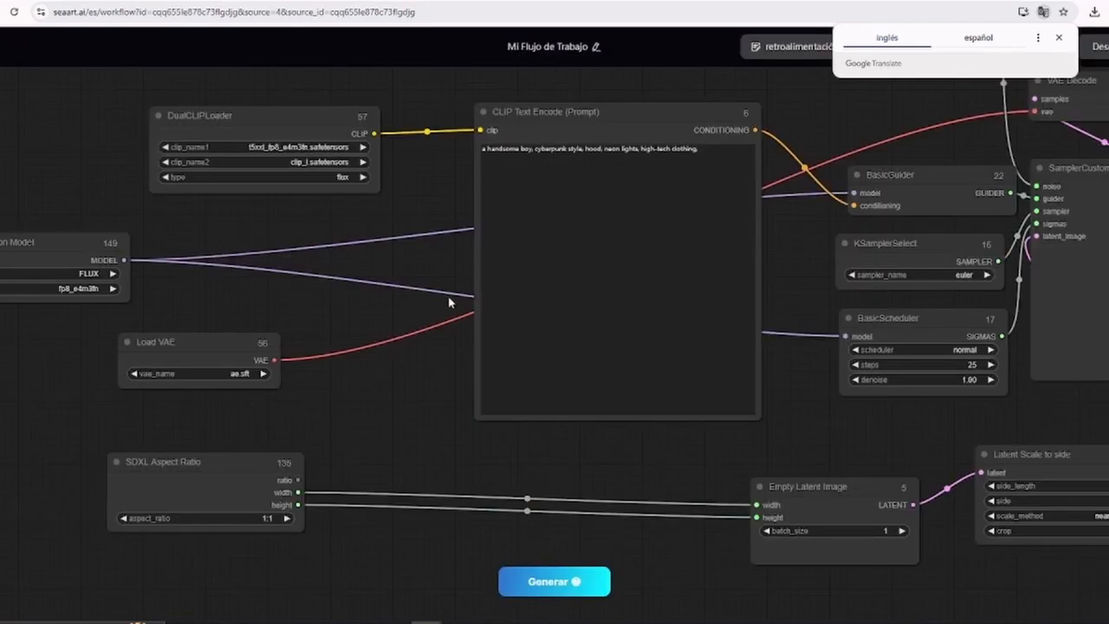
{"action": "left_click_drag", "start_coordinate": [424, 395], "coordinate": [463, 438]}
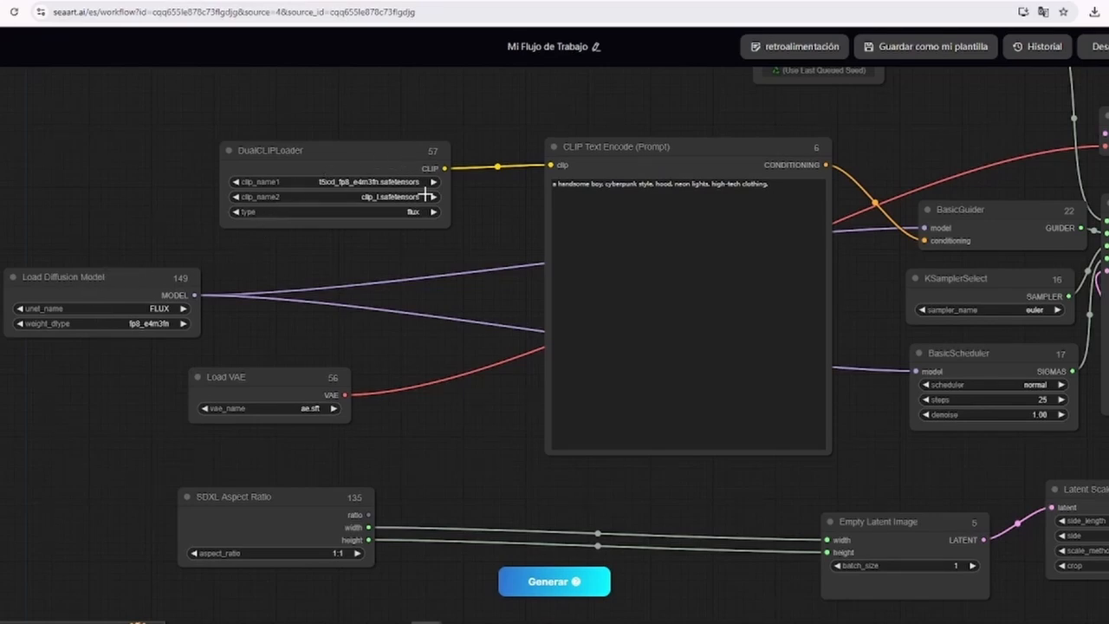
{"action": "left_click_drag", "start_coordinate": [635, 492], "coordinate": [736, 491]}
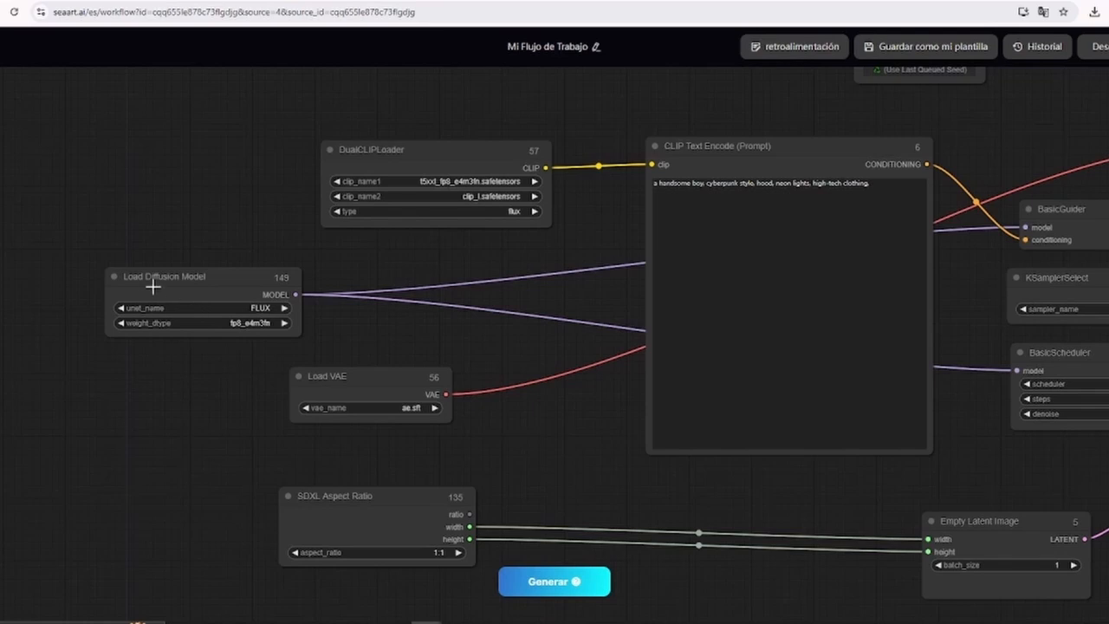
- Browse the checkpoint models available for unet_name in the Load Diffusion Model node, without choosing another model
{"action": "left_click", "coordinate": [211, 308]}
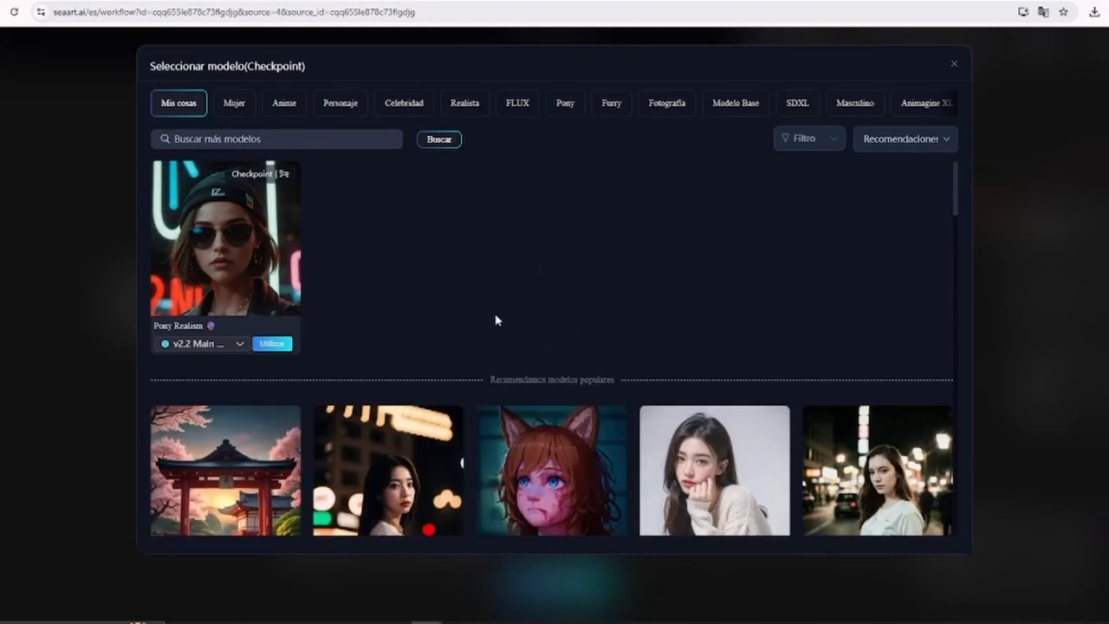
{"action": "scroll", "coordinate": [494, 319], "scroll_direction": "down", "scroll_amount": 2}
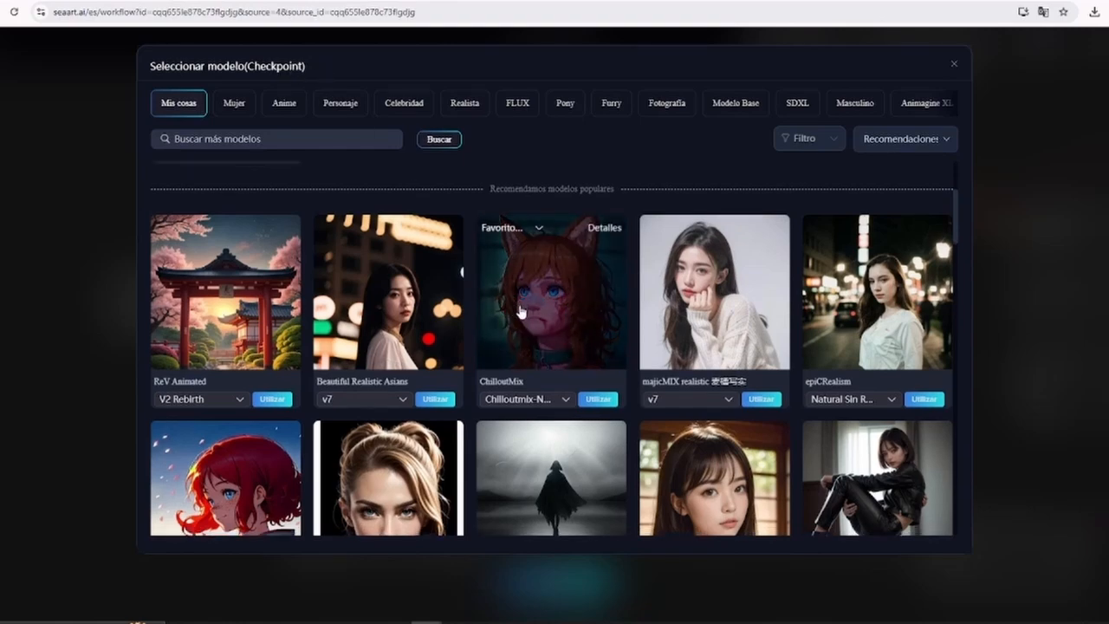
{"action": "scroll", "coordinate": [520, 312], "scroll_direction": "down", "scroll_amount": 3}
{"action": "scroll", "coordinate": [572, 319], "scroll_direction": "down", "scroll_amount": 6}
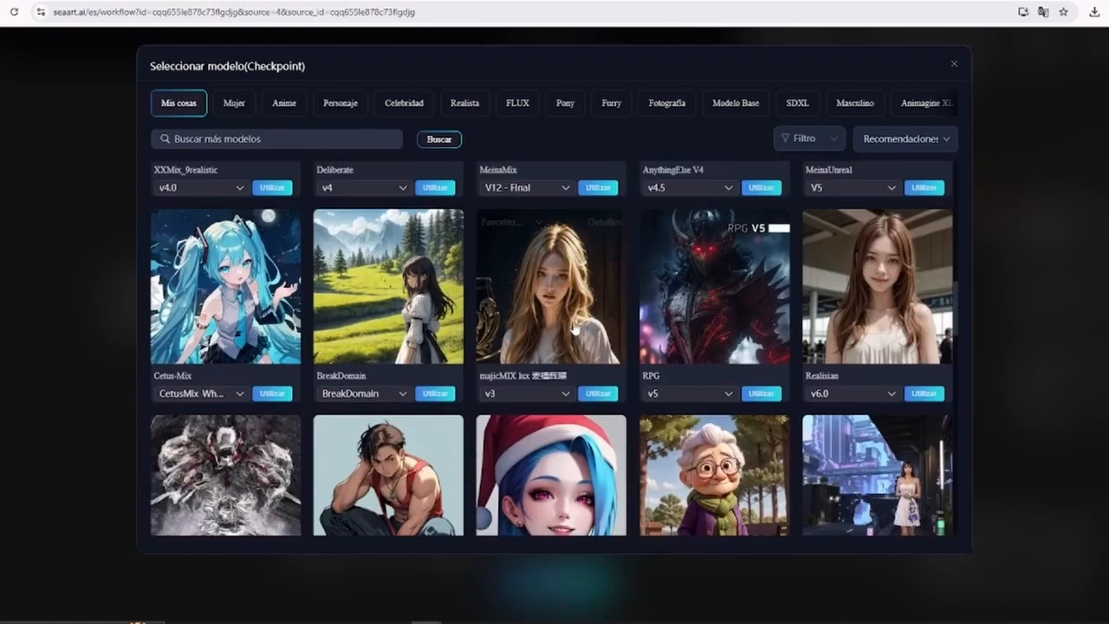
{"action": "scroll", "coordinate": [570, 328], "scroll_direction": "down", "scroll_amount": 6}
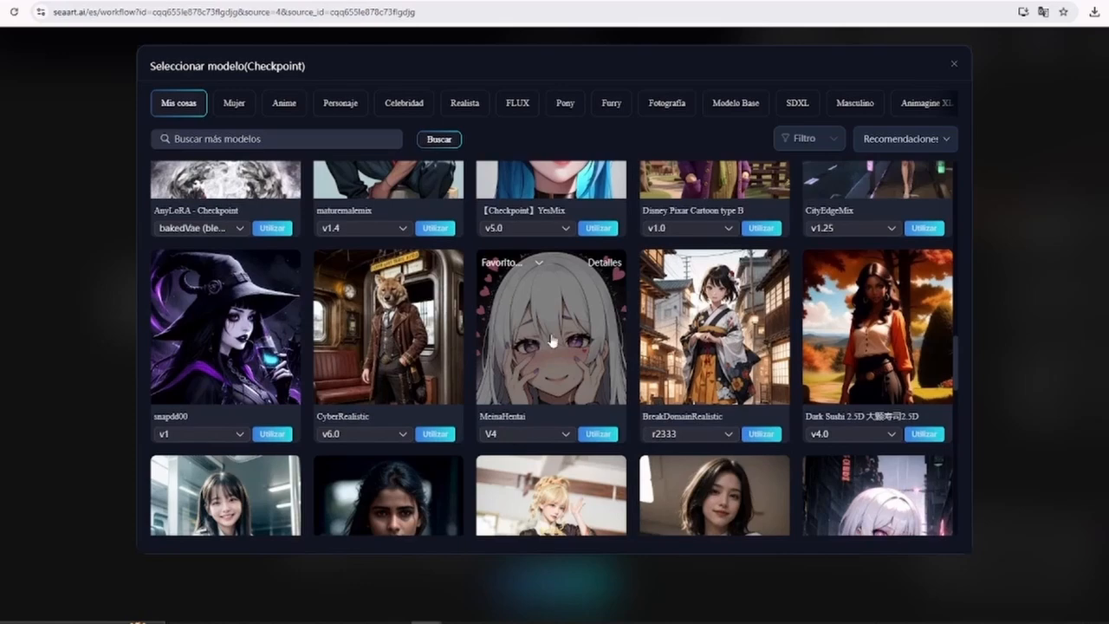
{"action": "scroll", "coordinate": [511, 348], "scroll_direction": "down", "scroll_amount": 3}
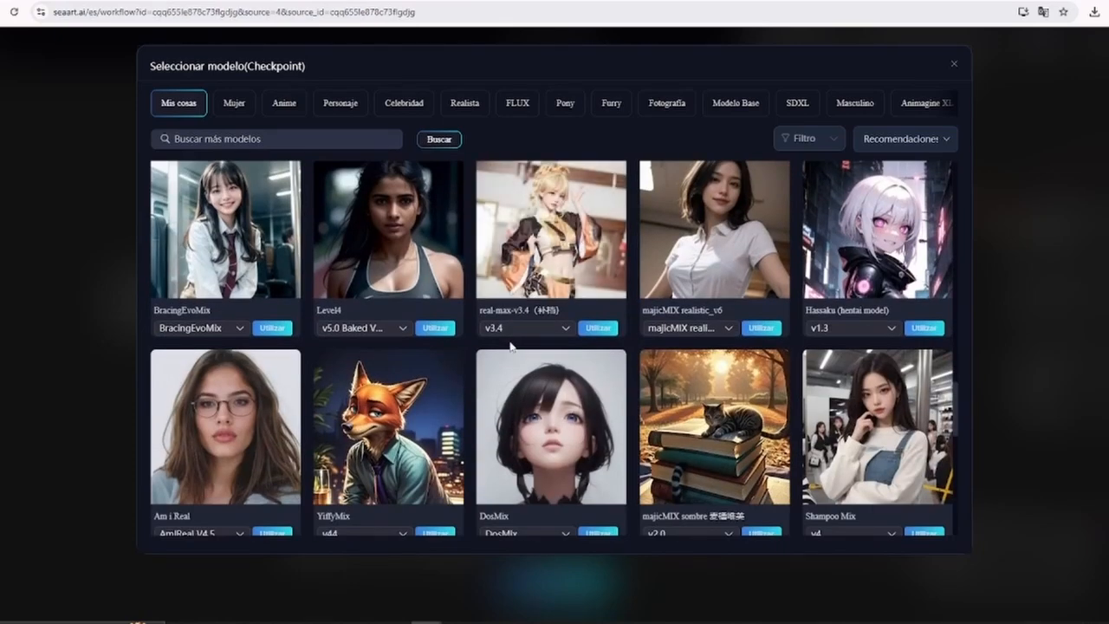
{"action": "scroll", "coordinate": [555, 342], "scroll_direction": "down", "scroll_amount": 6}
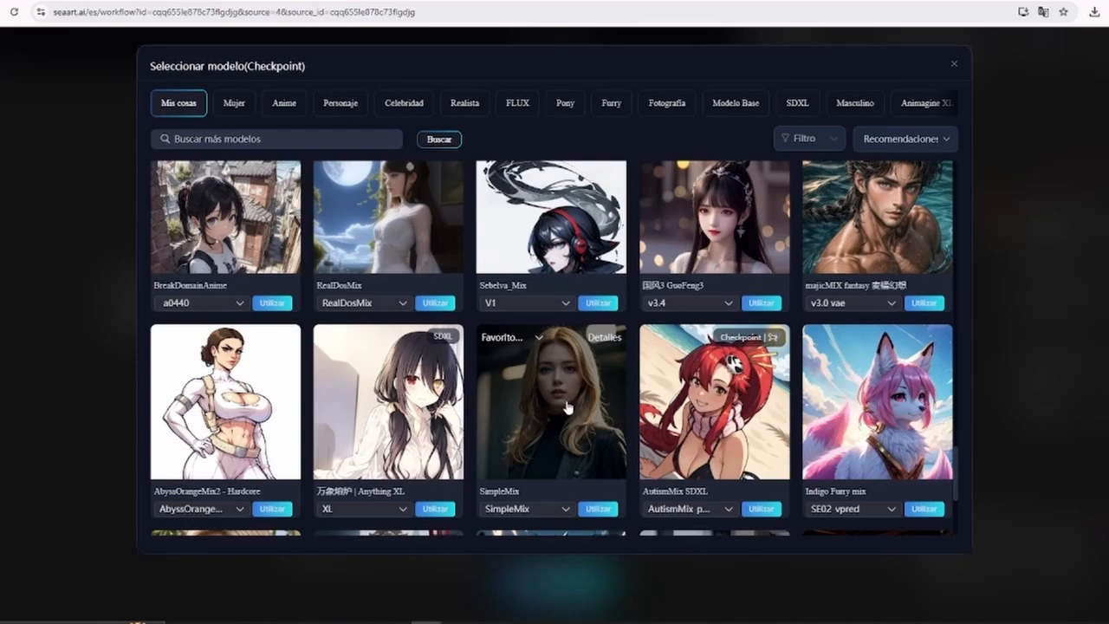
{"action": "scroll", "coordinate": [568, 407], "scroll_direction": "down", "scroll_amount": 3}
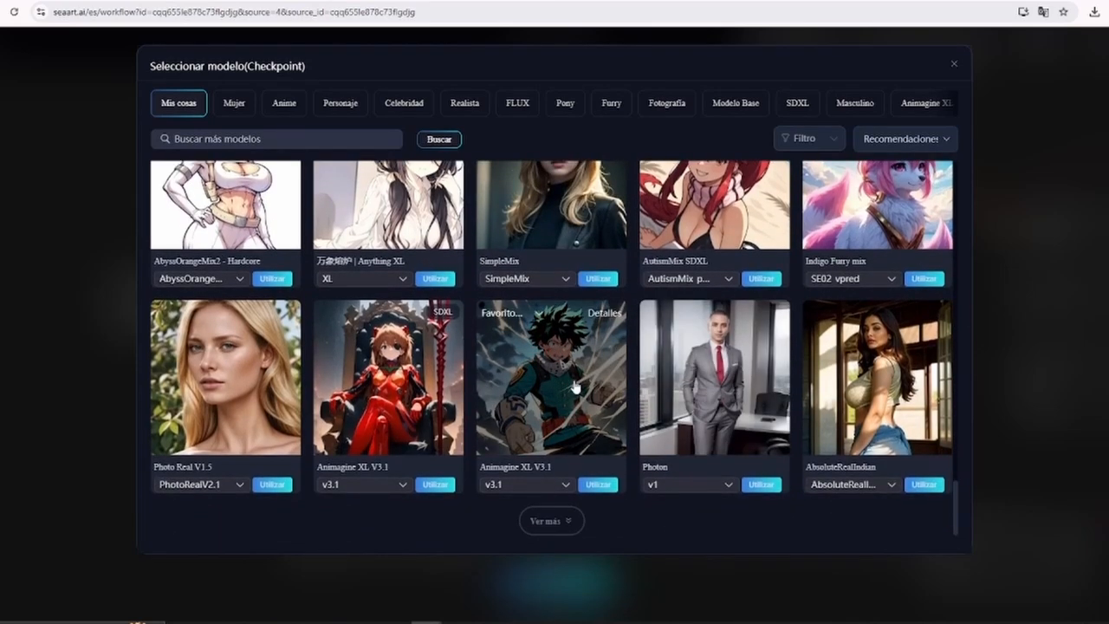
{"action": "scroll", "coordinate": [681, 364], "scroll_direction": "down", "scroll_amount": 10}
{"action": "scroll", "coordinate": [514, 341], "scroll_direction": "up", "scroll_amount": 5}
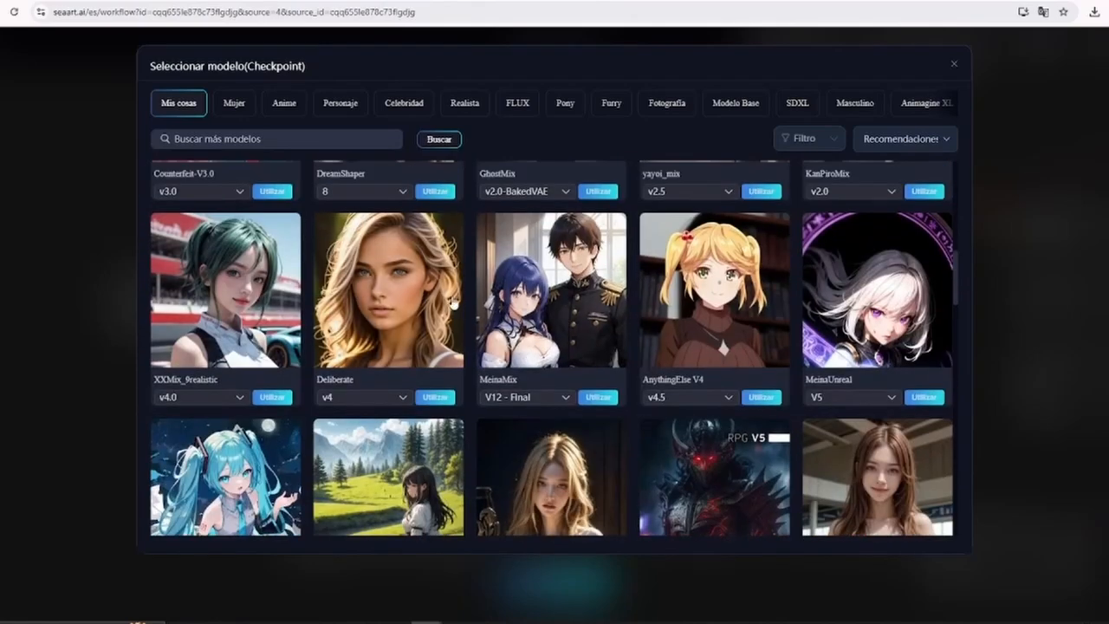
{"action": "left_click", "coordinate": [954, 68]}
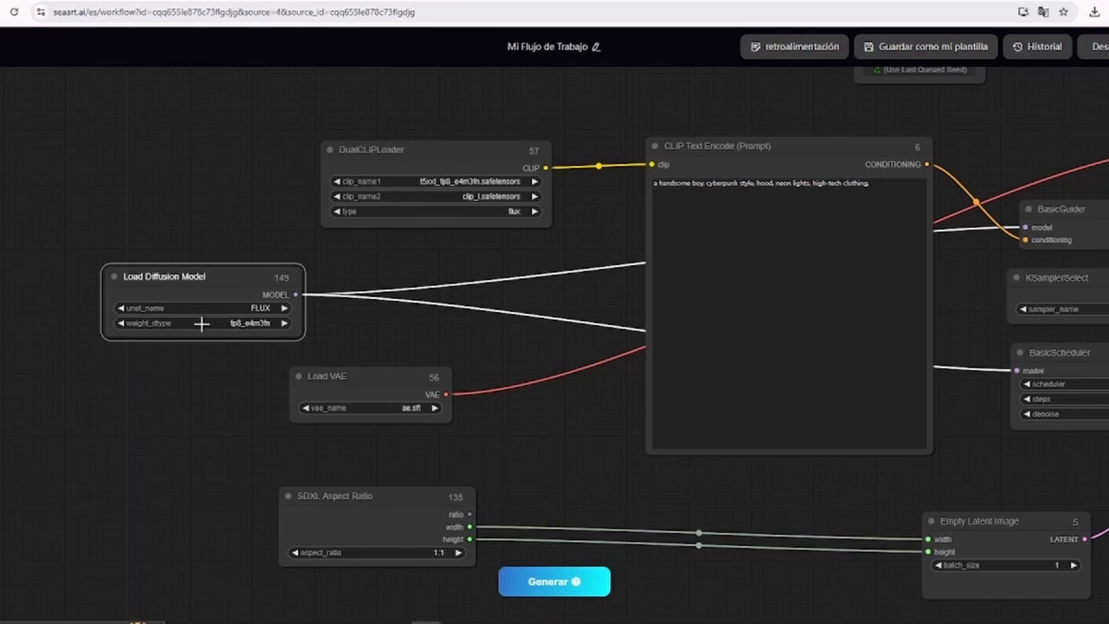
- Examine the weight_dtype options of the Load Diffusion Model node and the clip_name1 options of the DualCLIPLoader node
{"action": "left_click", "coordinate": [201, 323]}
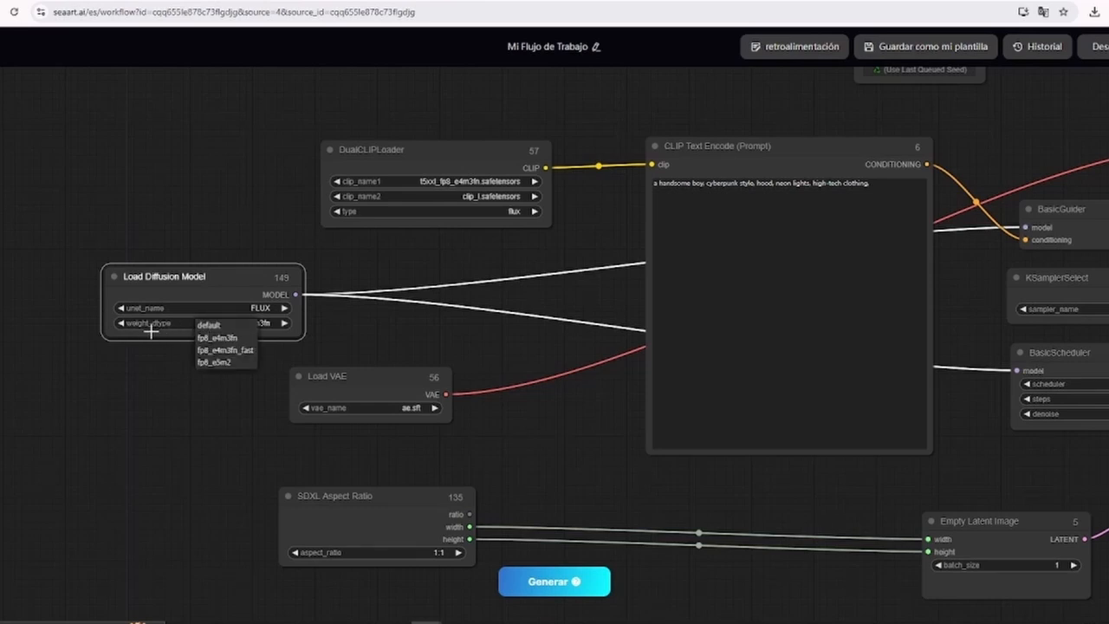
{"action": "left_click", "coordinate": [225, 393]}
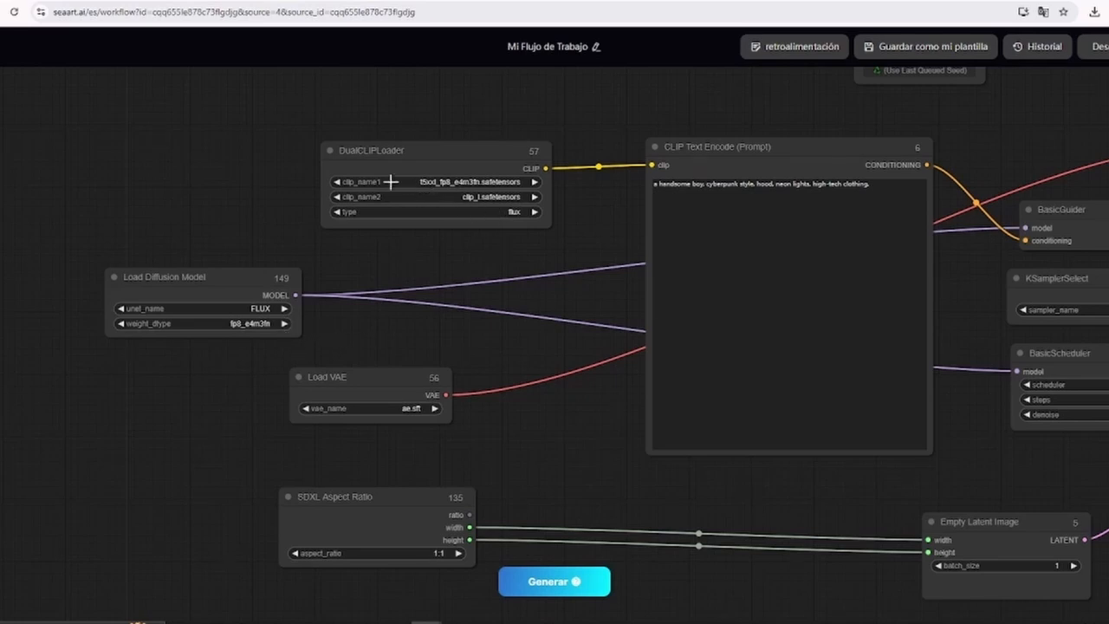
{"action": "left_click", "coordinate": [450, 181]}
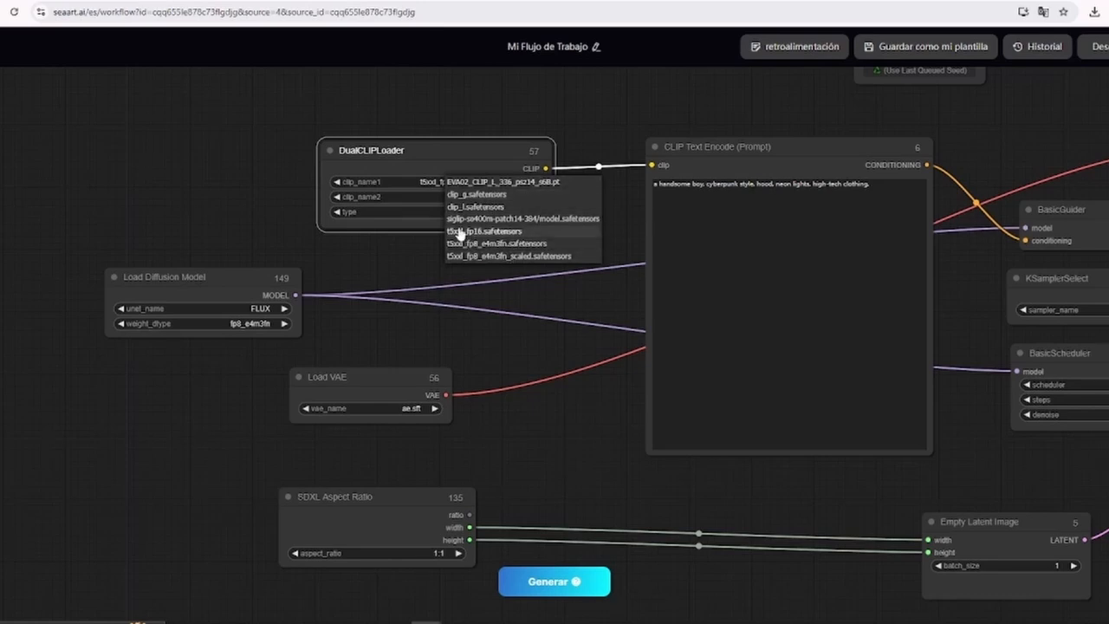
{"action": "left_click", "coordinate": [399, 197]}
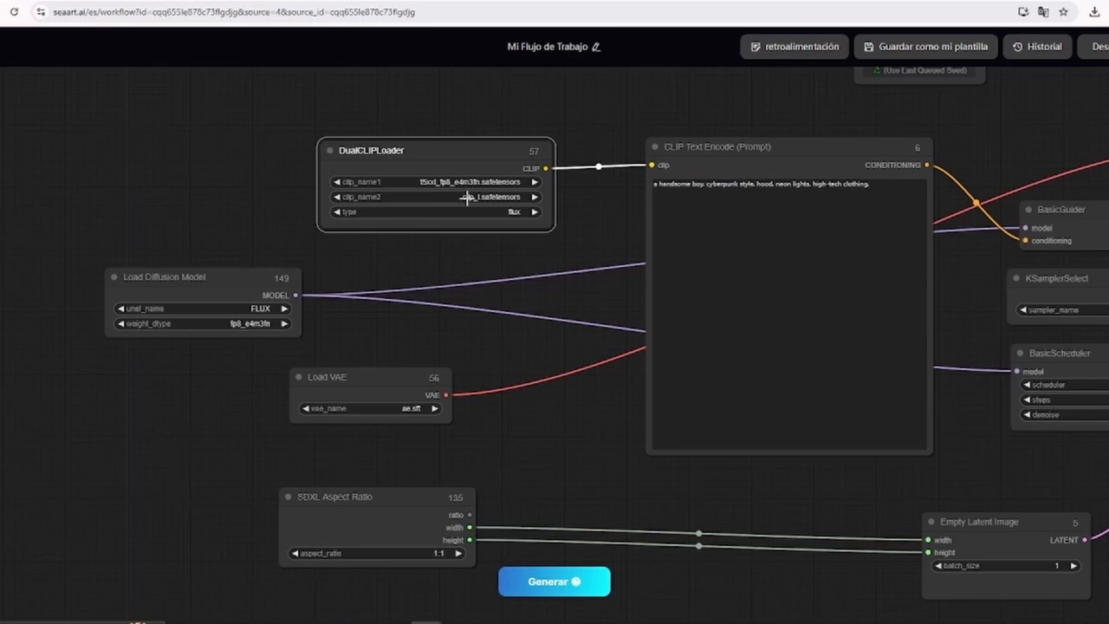
- Point out clip_name2 in the DualCLIPLoader and browse the vae_name options of the Load VAE node, without changing either
{"action": "left_click", "coordinate": [466, 197]}
{"action": "left_click_drag", "start_coordinate": [716, 494], "coordinate": [609, 478]}
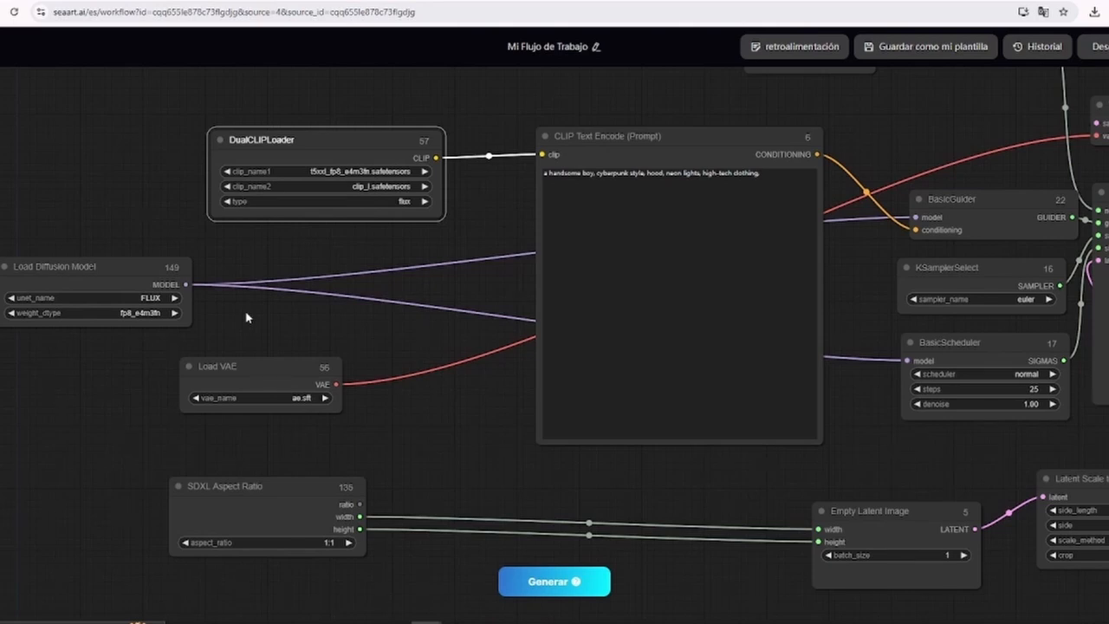
{"action": "left_click", "coordinate": [255, 398]}
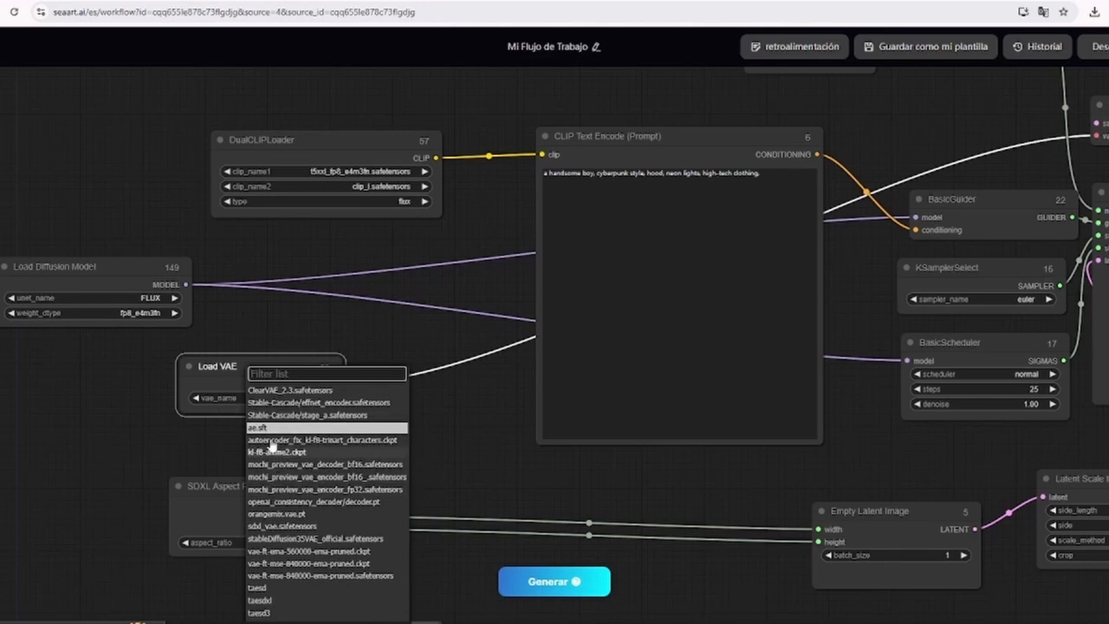
{"action": "left_click", "coordinate": [216, 387]}
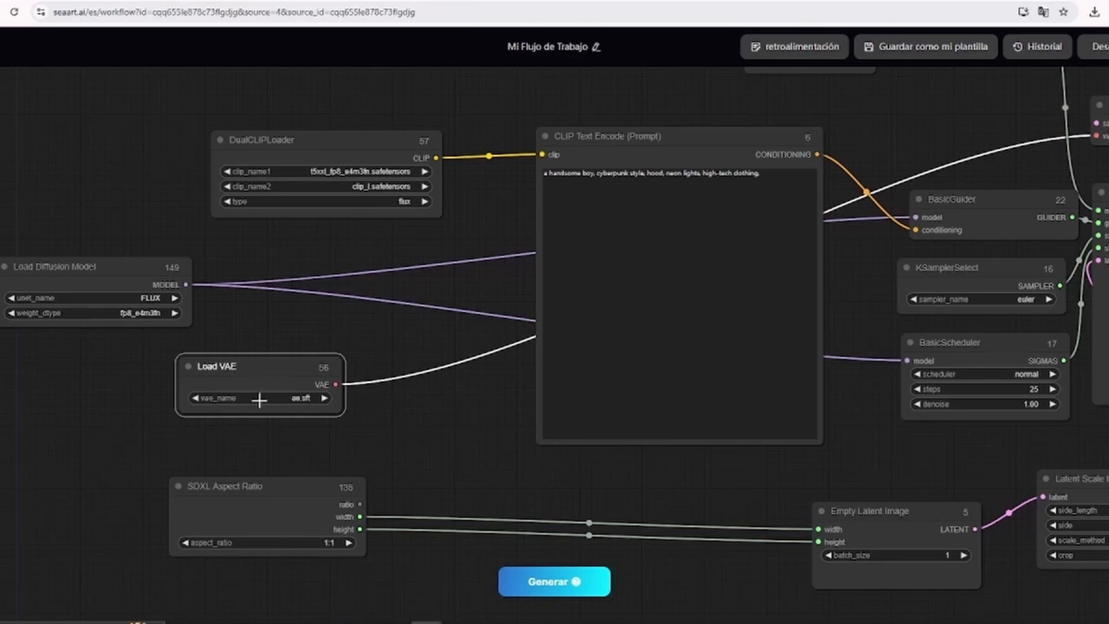
- Browse the aspect_ratio options of the SDXL Aspect Ratio node and review the sample prompt in the CLIP Text Encode node
{"action": "left_click", "coordinate": [261, 543]}
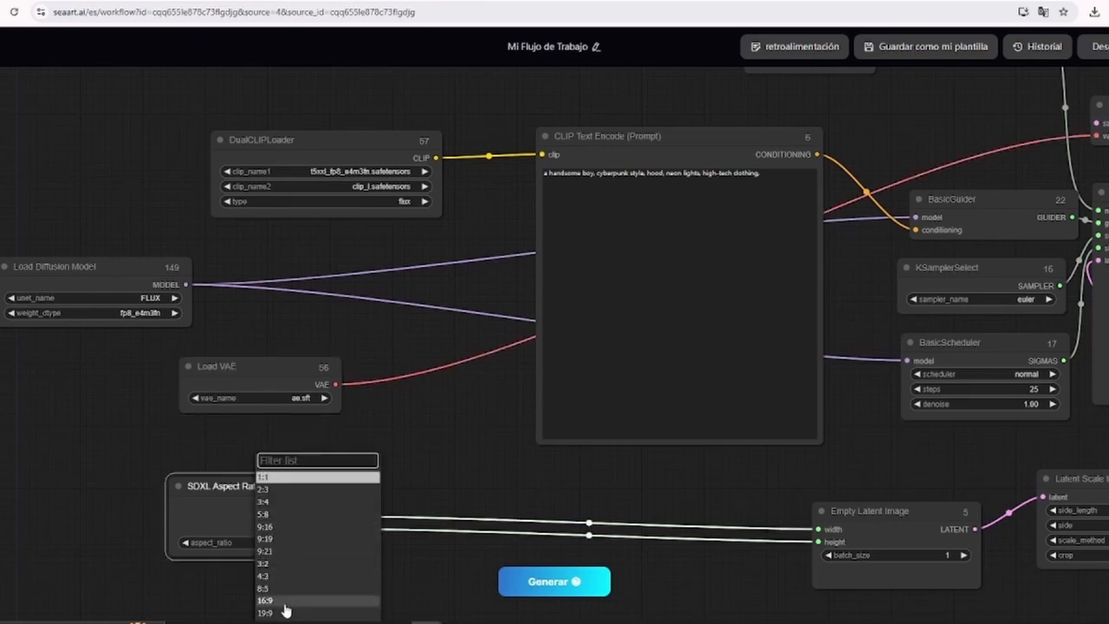
{"action": "left_click", "coordinate": [237, 543]}
{"action": "key", "text": "Escape"}
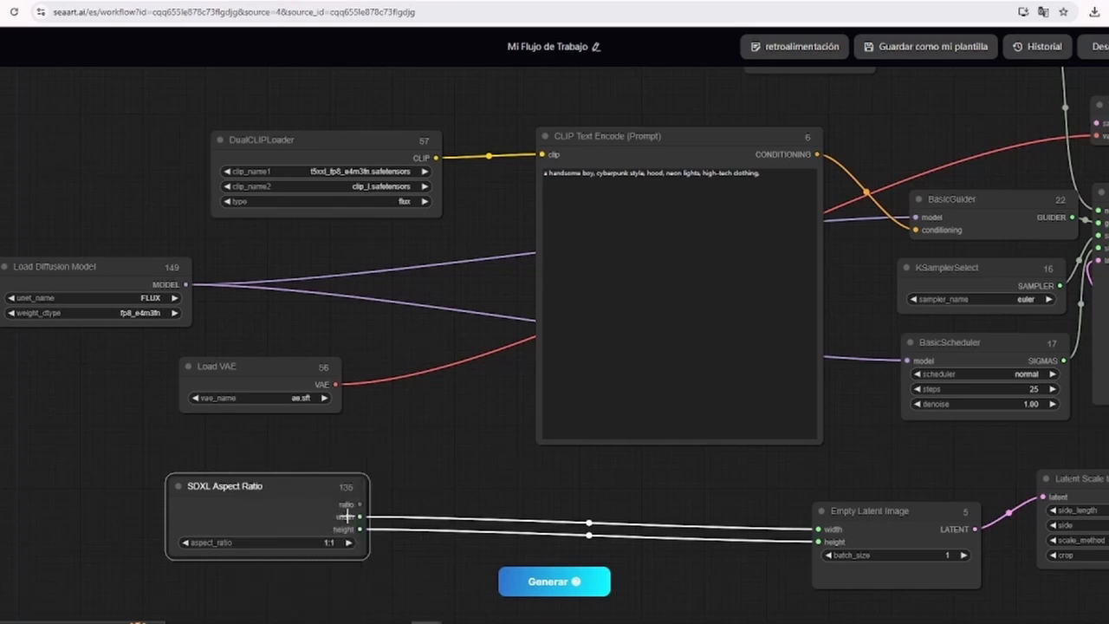
{"action": "left_click", "coordinate": [614, 338]}
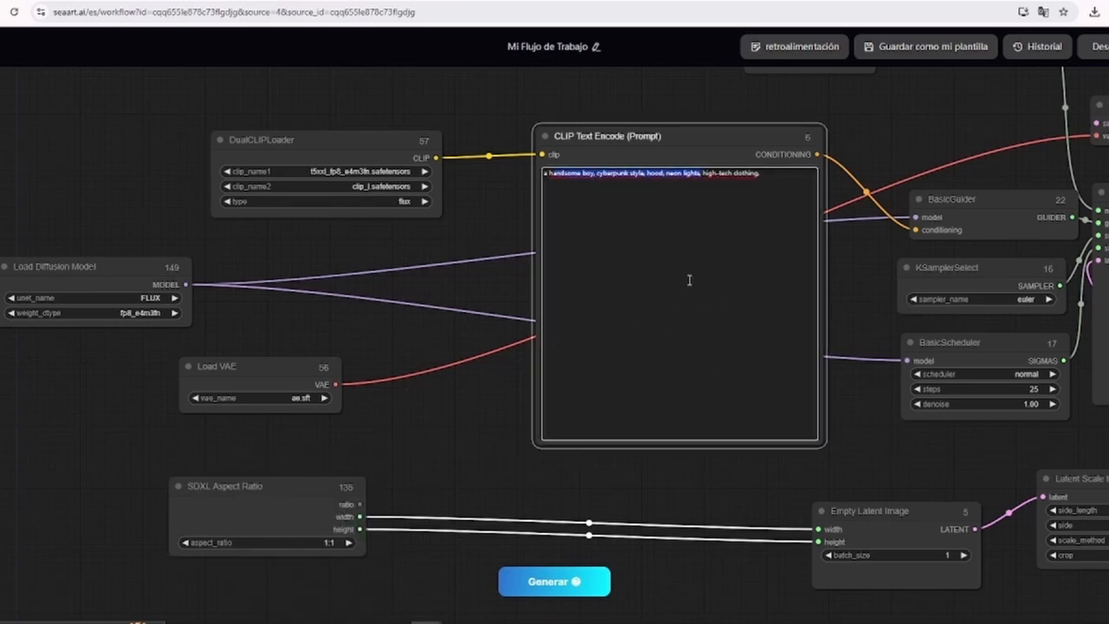
{"action": "left_click", "coordinate": [768, 175]}
- Examine the sampling nodes and browse the sampler_name options of the KSamplerSelect node, without choosing another sampler
{"action": "left_click_drag", "start_coordinate": [864, 270], "coordinate": [517, 433]}
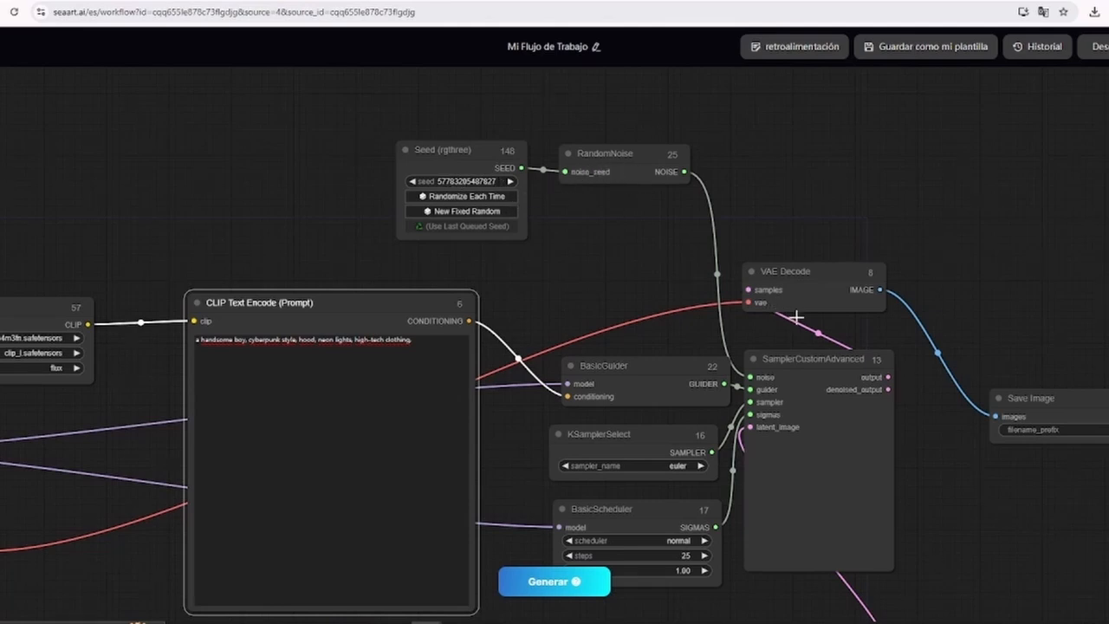
{"action": "left_click_drag", "start_coordinate": [609, 495], "coordinate": [693, 287]}
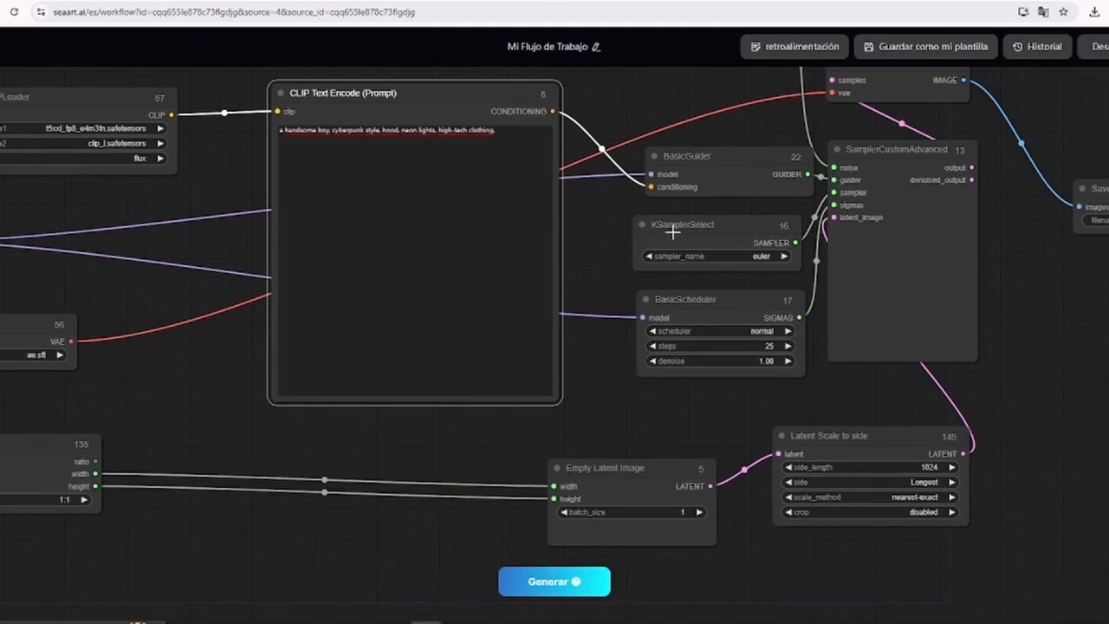
{"action": "left_click", "coordinate": [719, 257]}
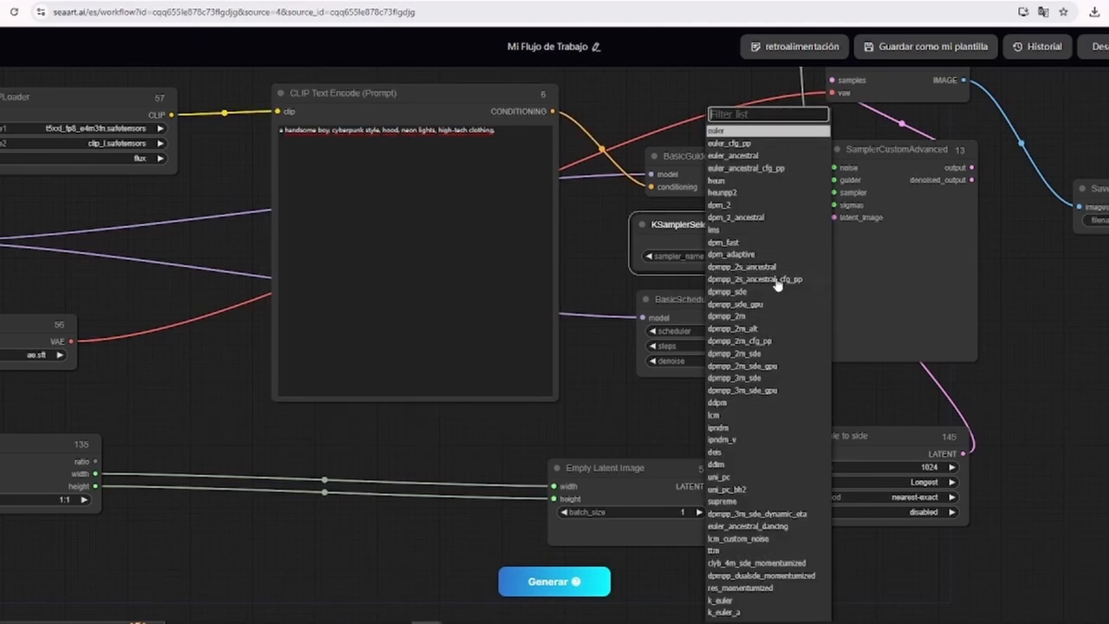
{"action": "left_click", "coordinate": [644, 242]}
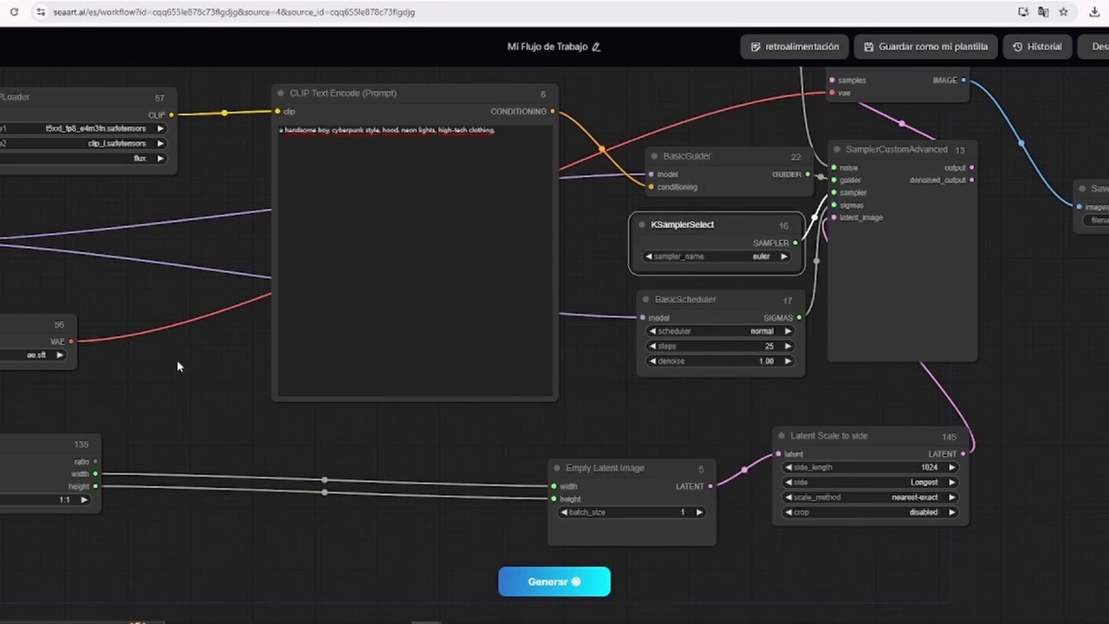
- Replace the CLIP Text Encode prompt with a full body shot of Joe Manganiello as Superman in pain beside a bald man holding a glowing green crystal
{"action": "left_click_drag", "start_coordinate": [152, 356], "coordinate": [347, 396]}
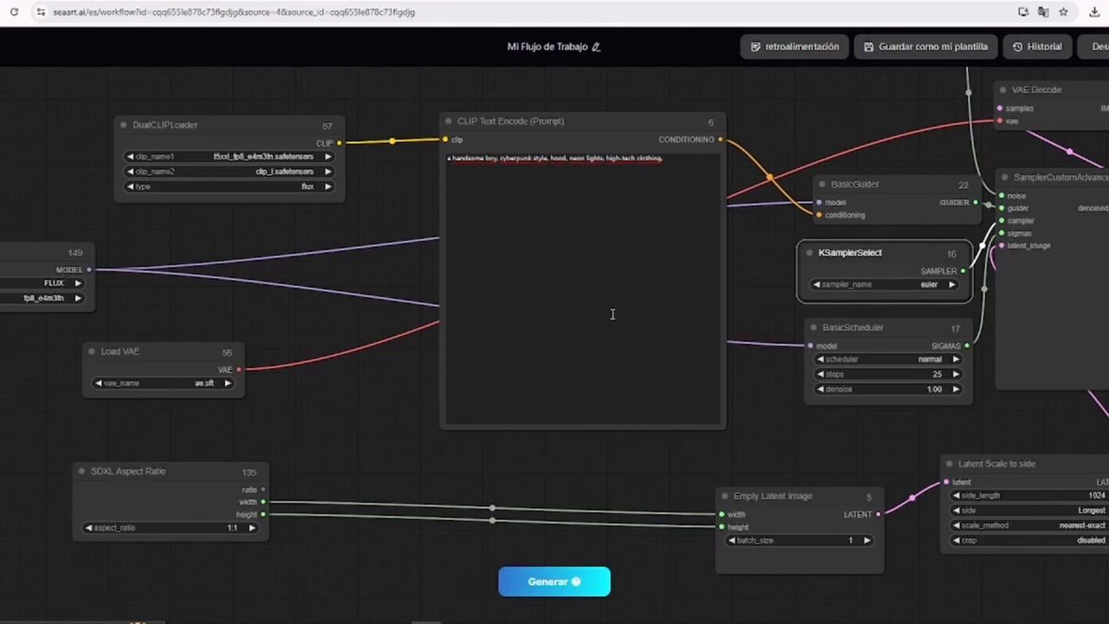
{"action": "left_click_drag", "start_coordinate": [767, 396], "coordinate": [555, 401]}
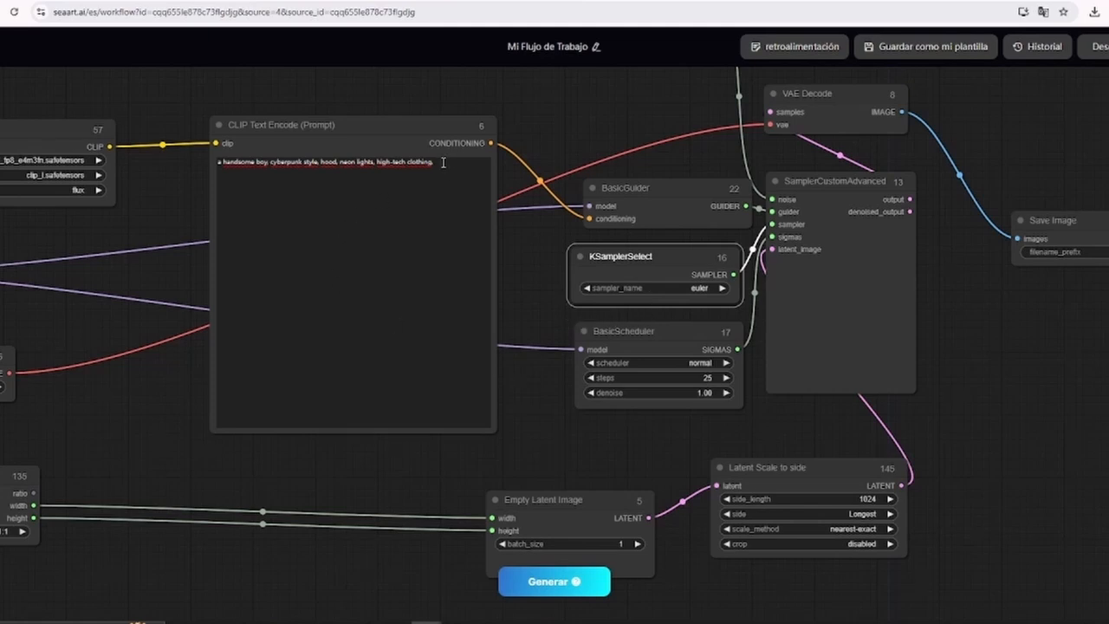
{"action": "left_click_drag", "start_coordinate": [792, 438], "coordinate": [852, 428]}
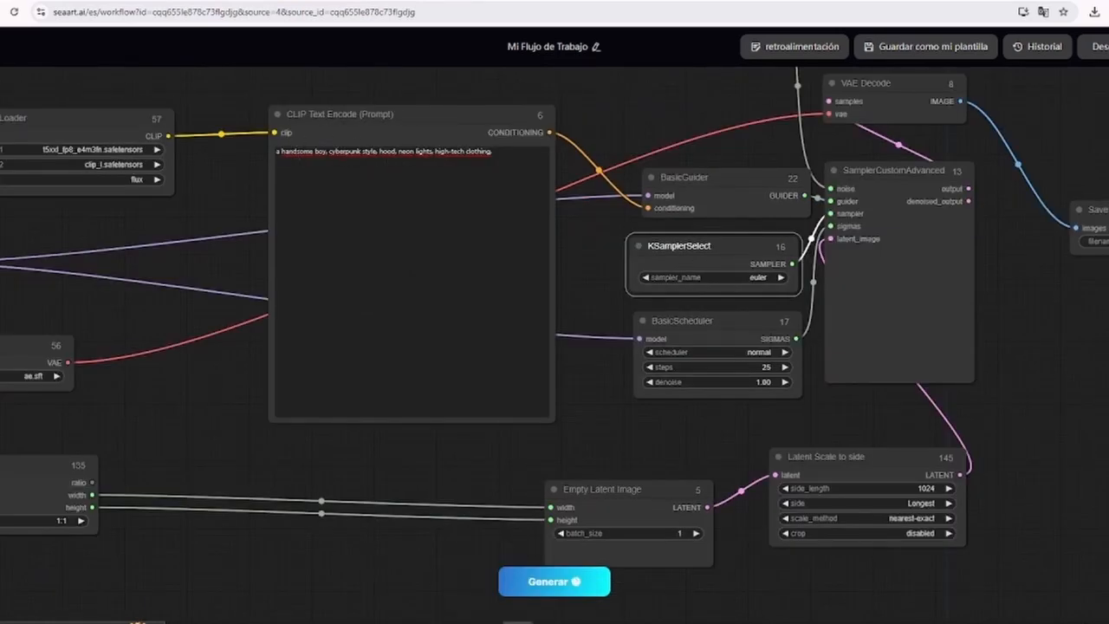
{"action": "left_click_drag", "start_coordinate": [492, 152], "coordinate": [267, 184]}
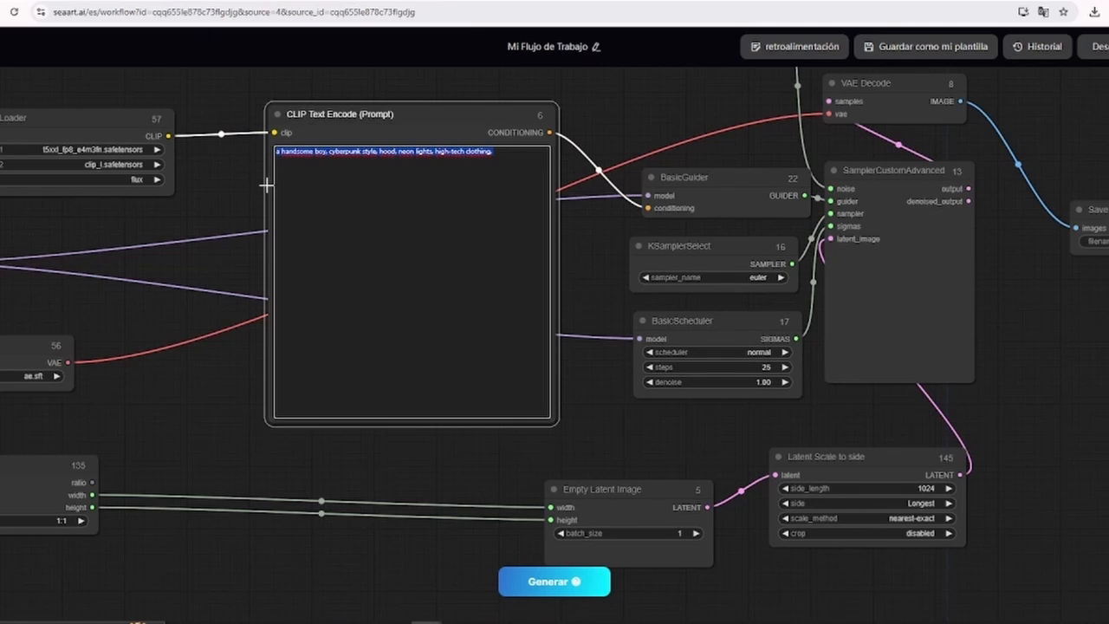
{"action": "type", "text": "A full body shot of Joe Manganiello a charismatic male fitness model, 30 years old , small beard, Sexy and charming expression, gloomy eyes, Blue eyes, wetclothes dressed in tight blue Superman suit, a red cape falls behind his shoulders, and he wears red superhero boots, lies on the floor leaning against a wall, in pain, with his mouth slightly open and his eyes closed. Standing next to Superman is a bald man, dressed in a dark suit, holding a glowing green crystal in his right hand near Superman's face. cinematic and moody. (best quality,4k,8k,highres,masterpiece:1.2),ultra-detailed,(realistic,photorealistic,photo-realistic:1.37),HDR,studio lighting,professional,vivid colors,dramatic lighting"}
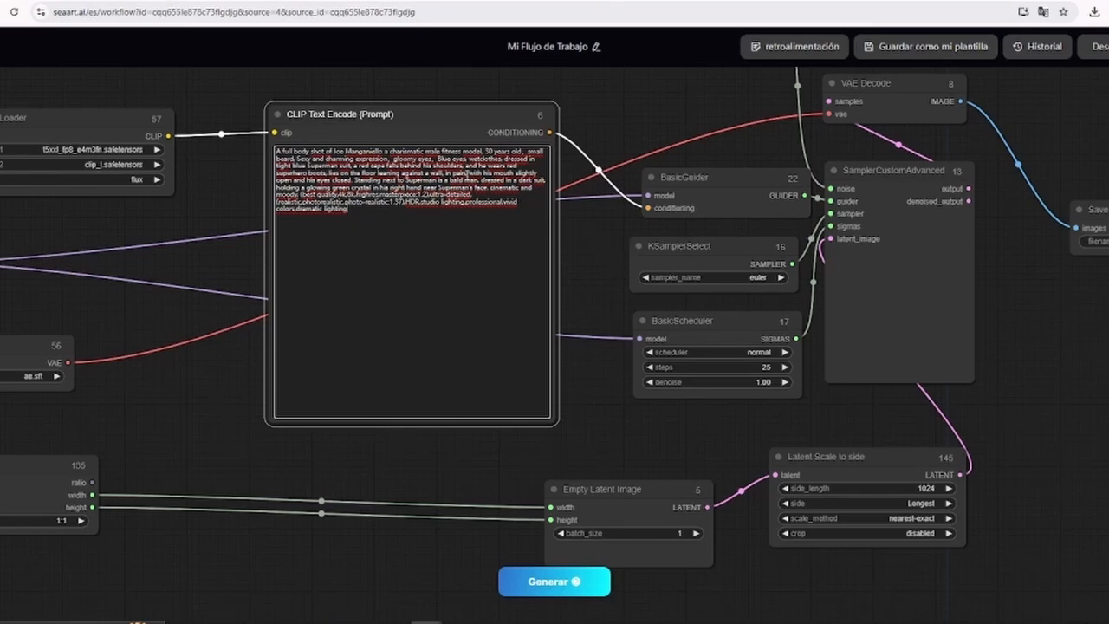
- Move the Load Diffusion Model node slightly closer to the prompt node
{"action": "left_click_drag", "start_coordinate": [591, 272], "coordinate": [799, 263]}
{"action": "left_click", "coordinate": [35, 242]}
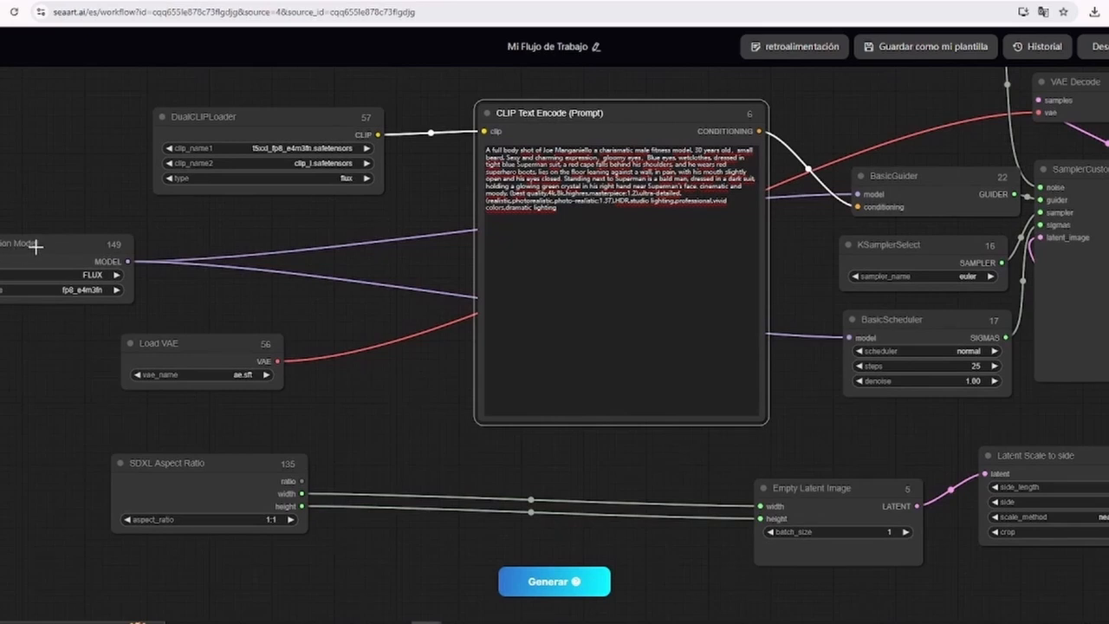
{"action": "left_click_drag", "start_coordinate": [42, 243], "coordinate": [116, 248]}
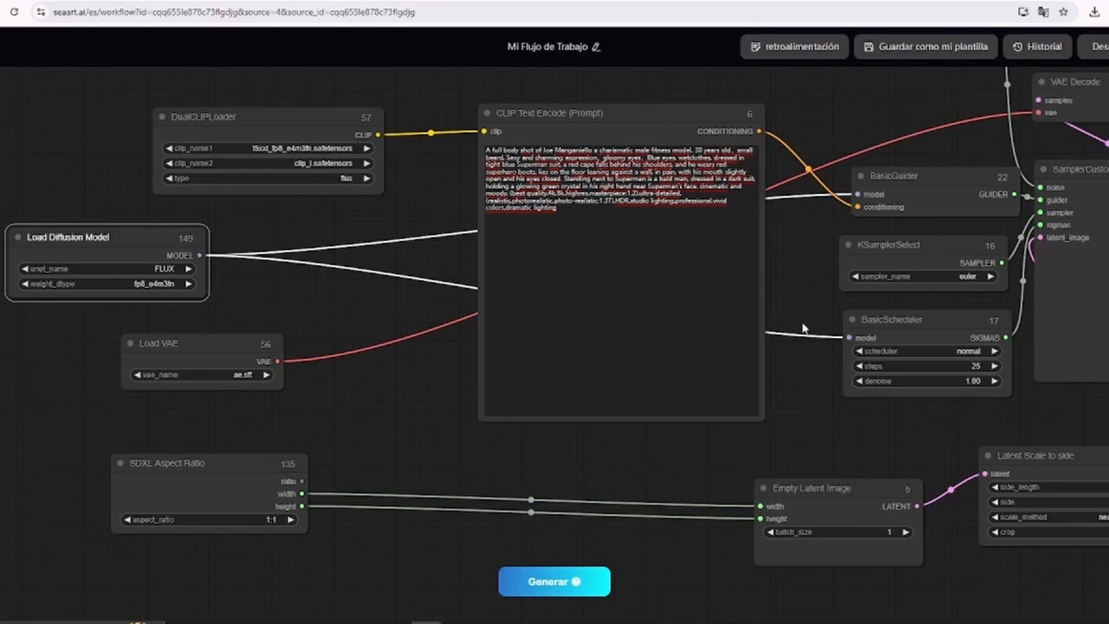
- Generate the image by running the Flux Text2Img workflow with the Superman prompt, and wait for the result in the history
{"action": "left_click_drag", "start_coordinate": [808, 292], "coordinate": [698, 246]}
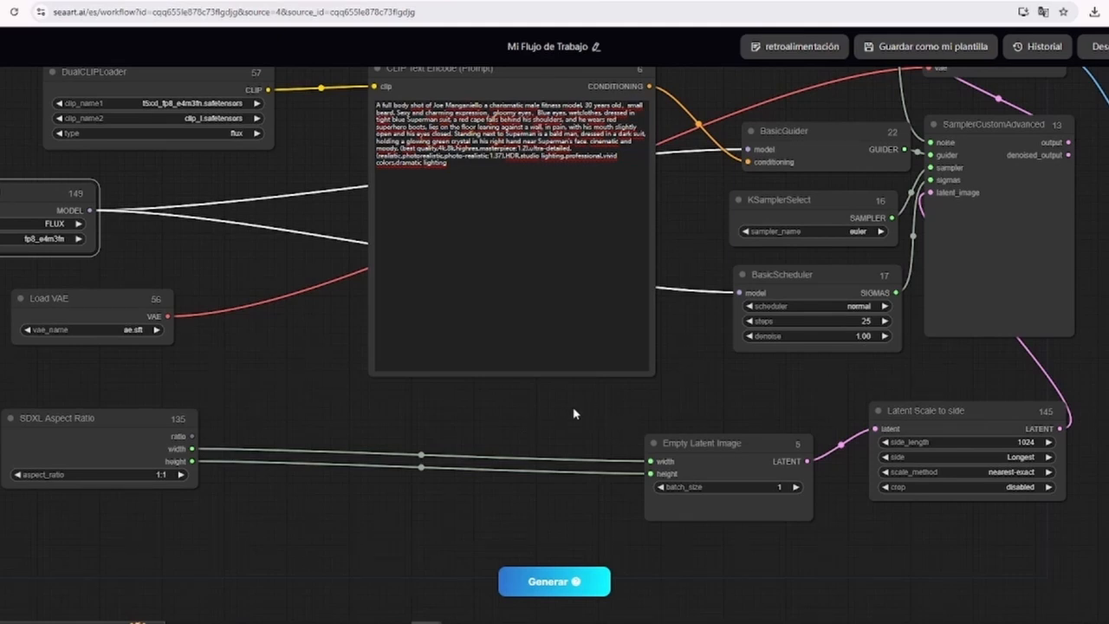
{"action": "left_click_drag", "start_coordinate": [501, 421], "coordinate": [502, 465]}
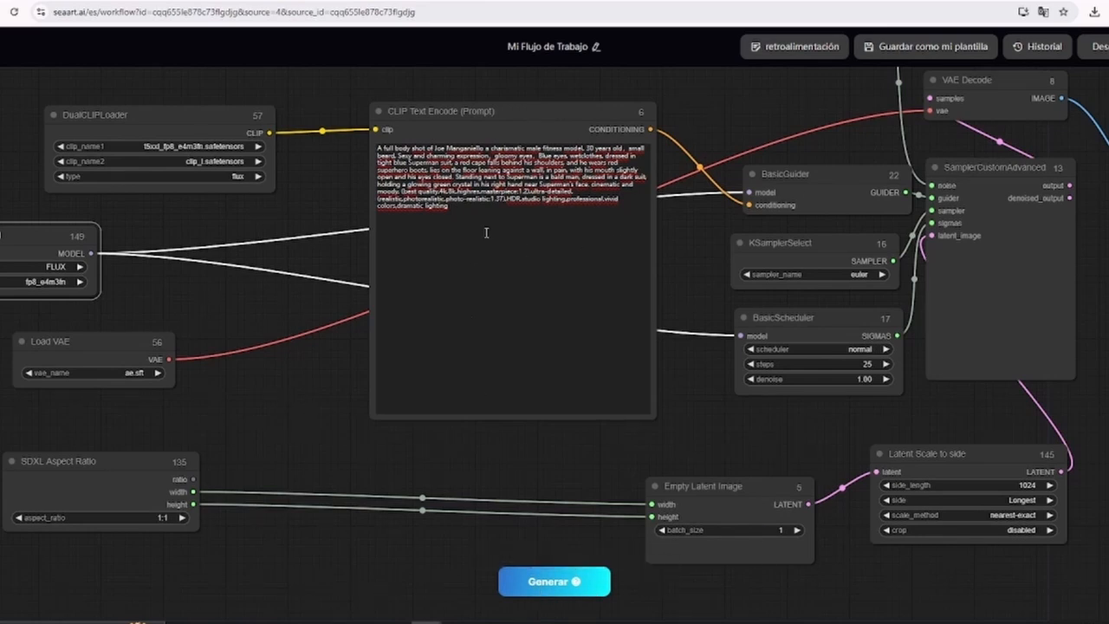
{"action": "left_click", "coordinate": [574, 582]}
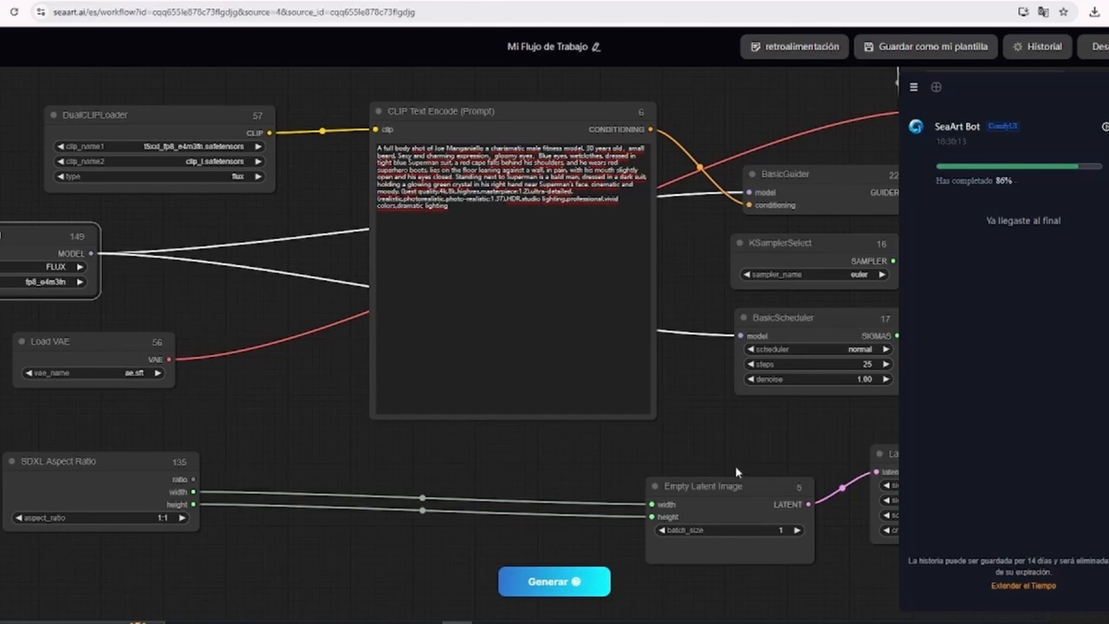
{"action": "left_click_drag", "start_coordinate": [729, 451], "coordinate": [355, 449]}
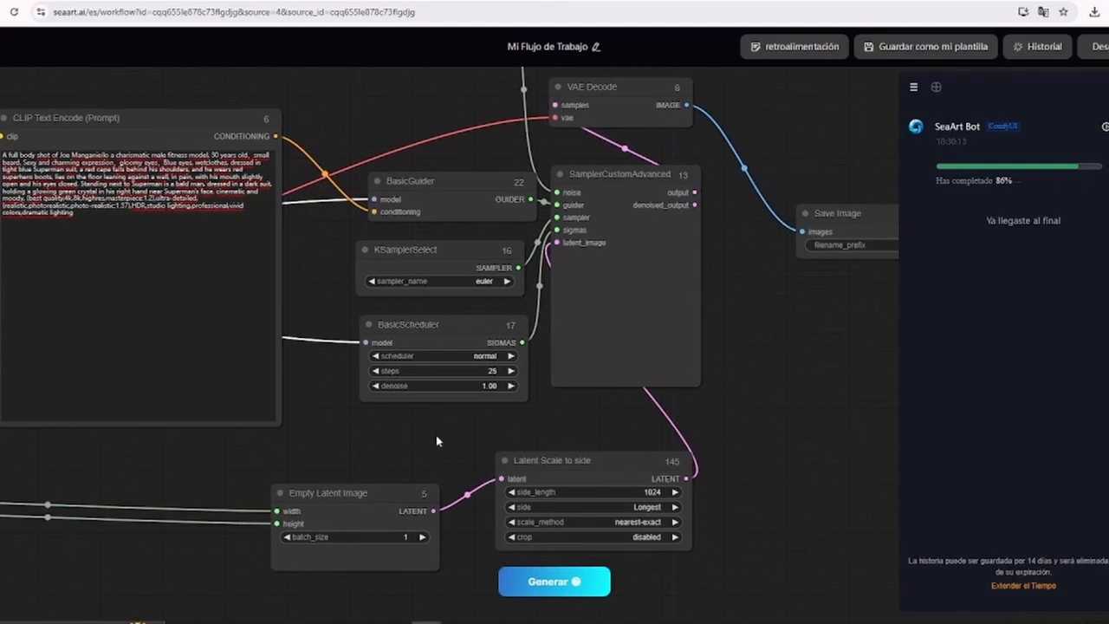
{"action": "left_click_drag", "start_coordinate": [755, 379], "coordinate": [762, 413]}
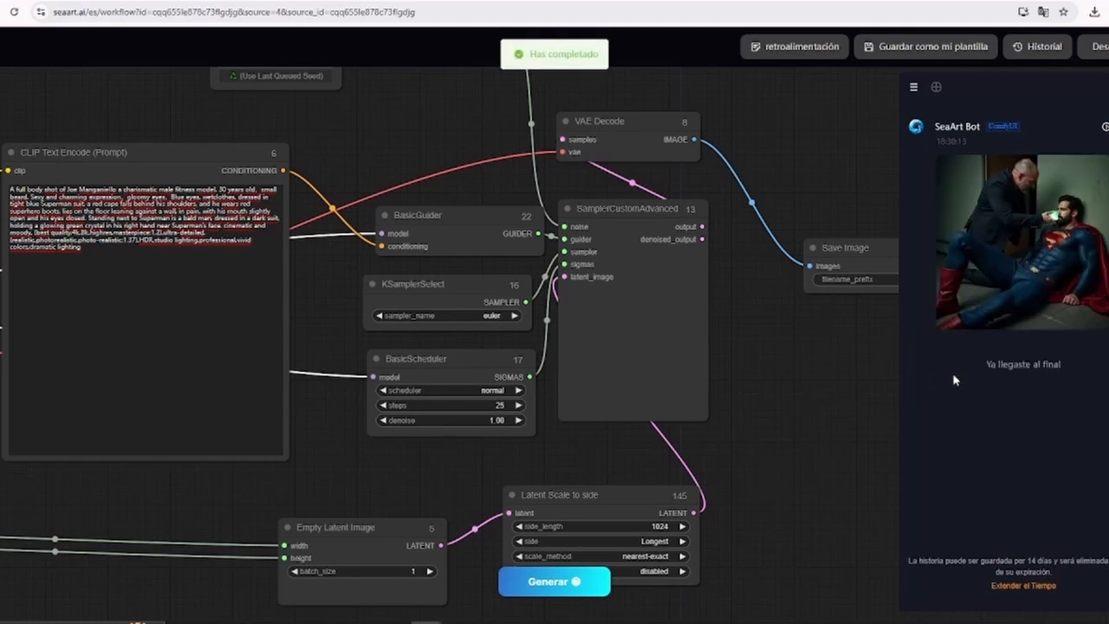
- View the generated Superman image at full size and close the viewer
{"action": "left_click", "coordinate": [1029, 229]}
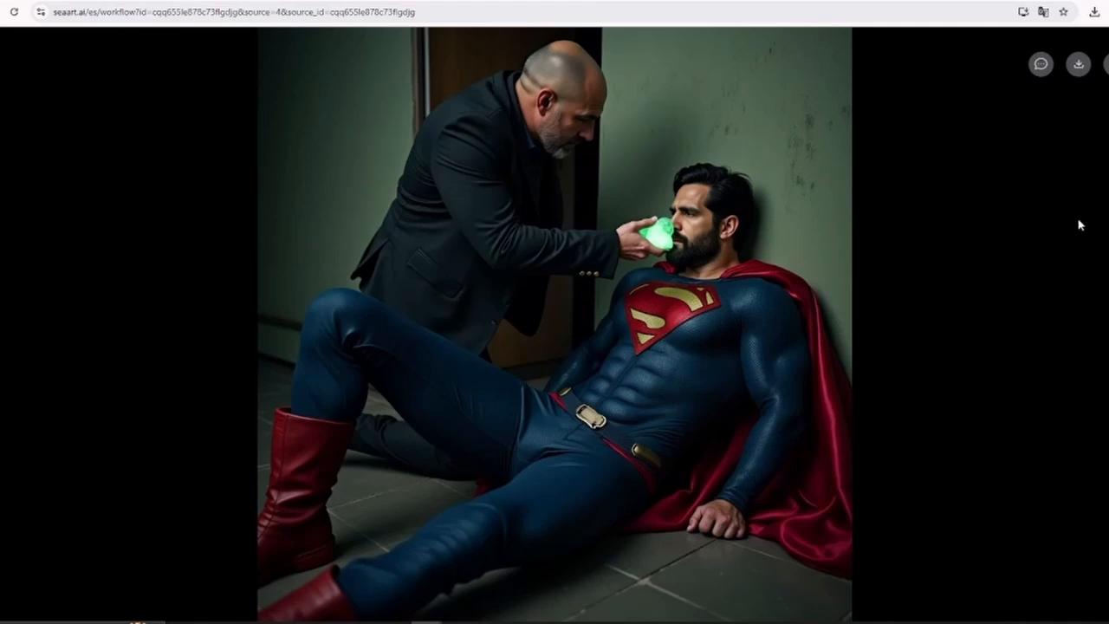
{"action": "left_click", "coordinate": [1108, 64]}
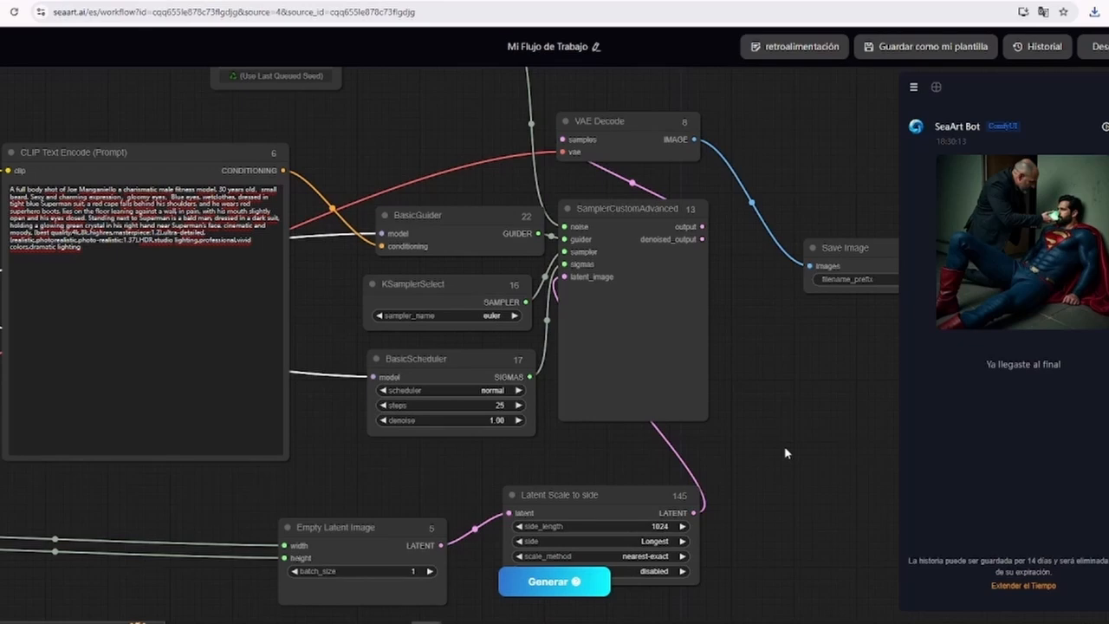
- Leave the node editor and return to the workflow gallery with the featured Flux workflows
{"action": "key", "text": "alt+Left"}
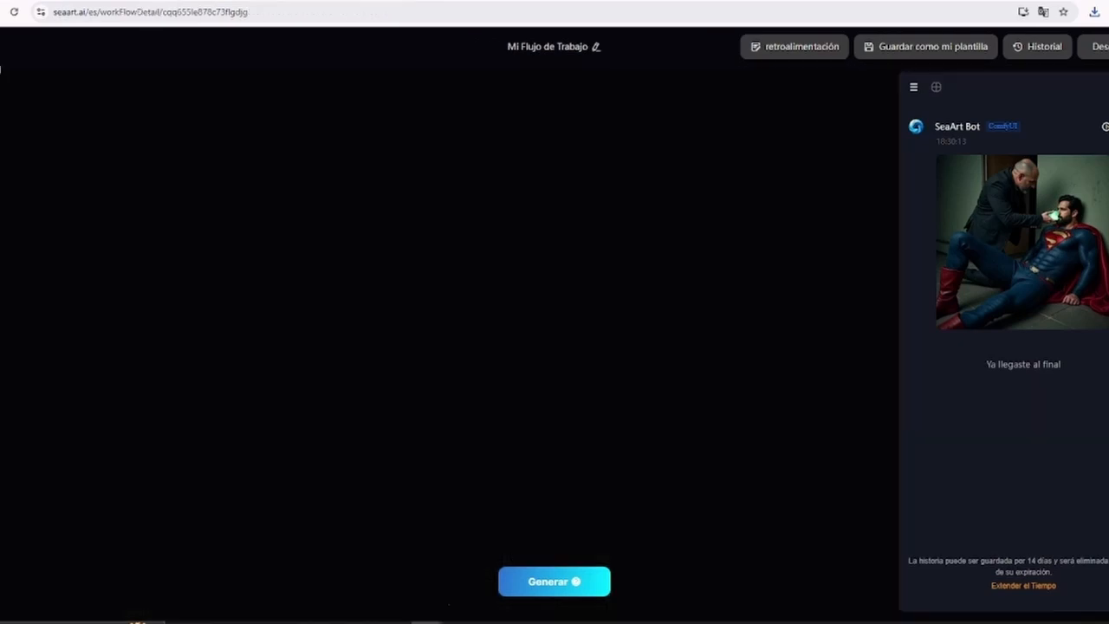
{"action": "key", "text": "alt+Left"}
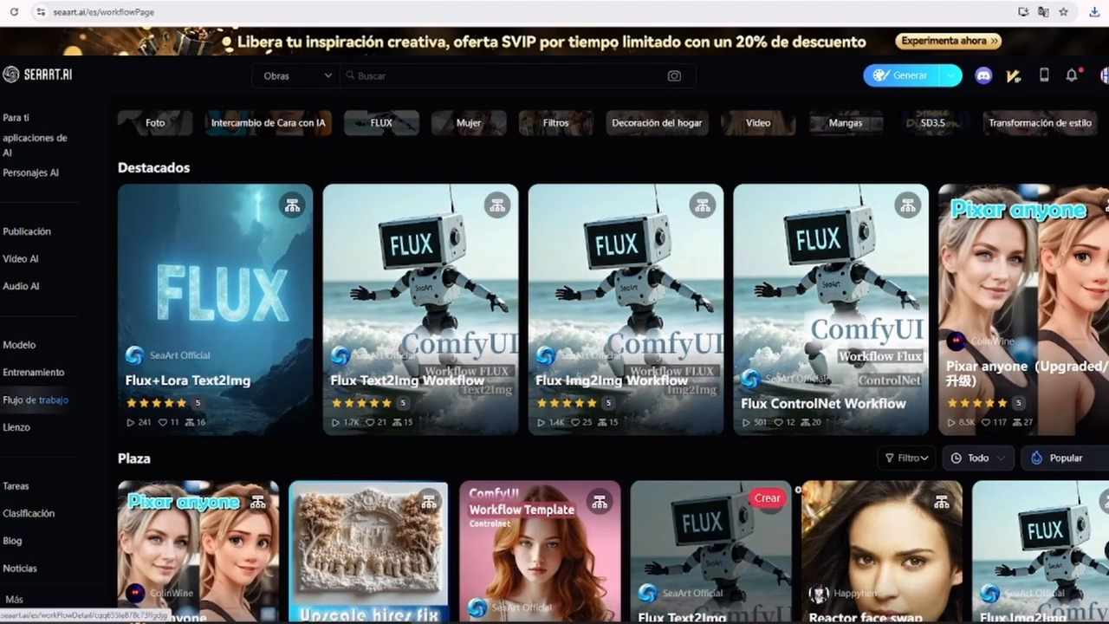
{"action": "scroll", "coordinate": [780, 519], "scroll_direction": "down", "scroll_amount": 2}
{"action": "scroll", "coordinate": [808, 419], "scroll_direction": "up", "scroll_amount": 2}
- Open the ComfyUI workflow upload form, review its fields and publishing options, and close it without uploading anything
{"action": "mouse_move", "coordinate": [951, 83]}
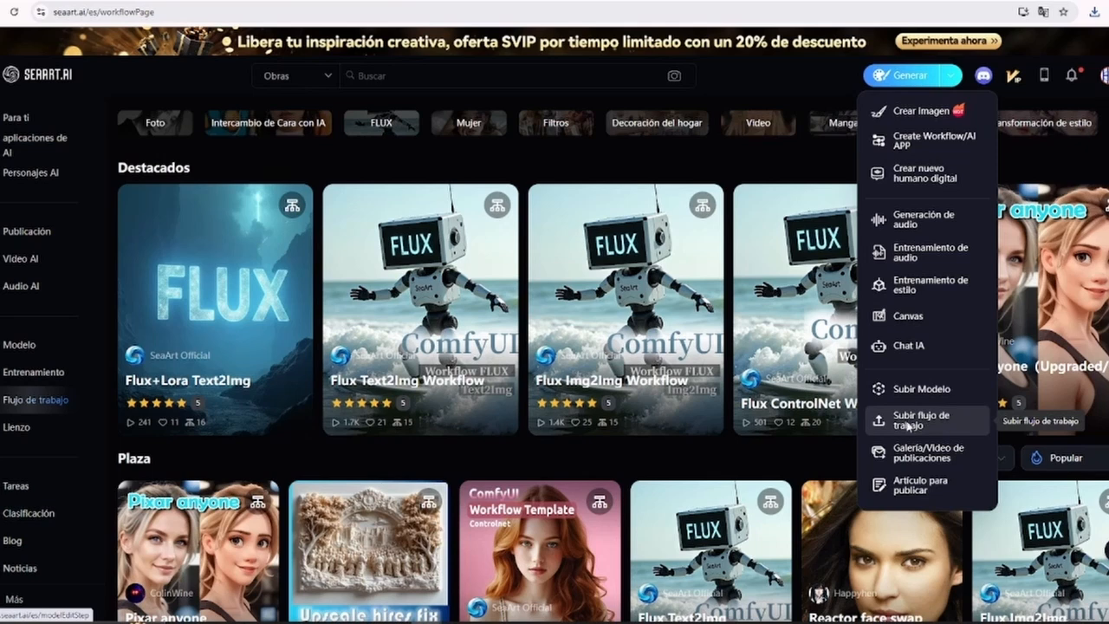
{"action": "left_click", "coordinate": [907, 424]}
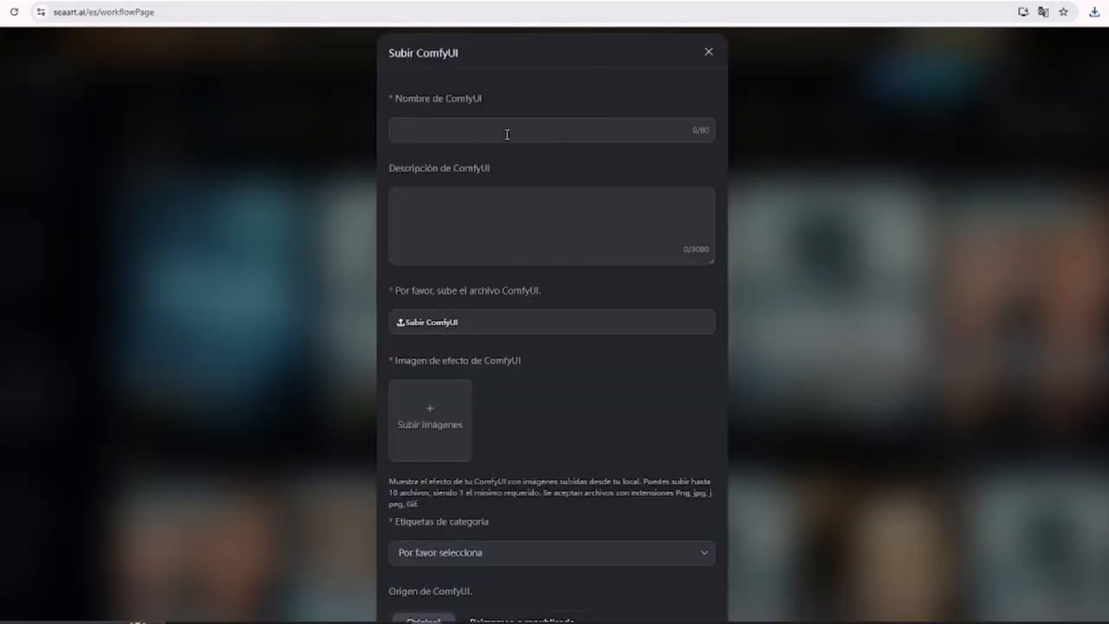
{"action": "scroll", "coordinate": [507, 396], "scroll_direction": "down", "scroll_amount": 2}
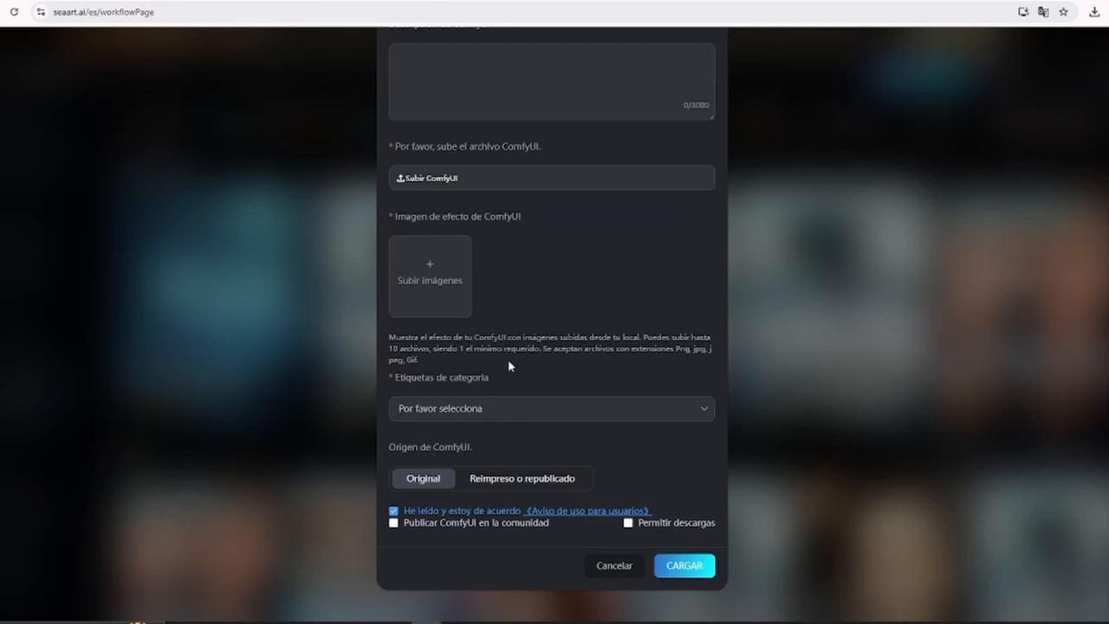
{"action": "scroll", "coordinate": [507, 365], "scroll_direction": "up", "scroll_amount": 2}
{"action": "left_click", "coordinate": [708, 49]}
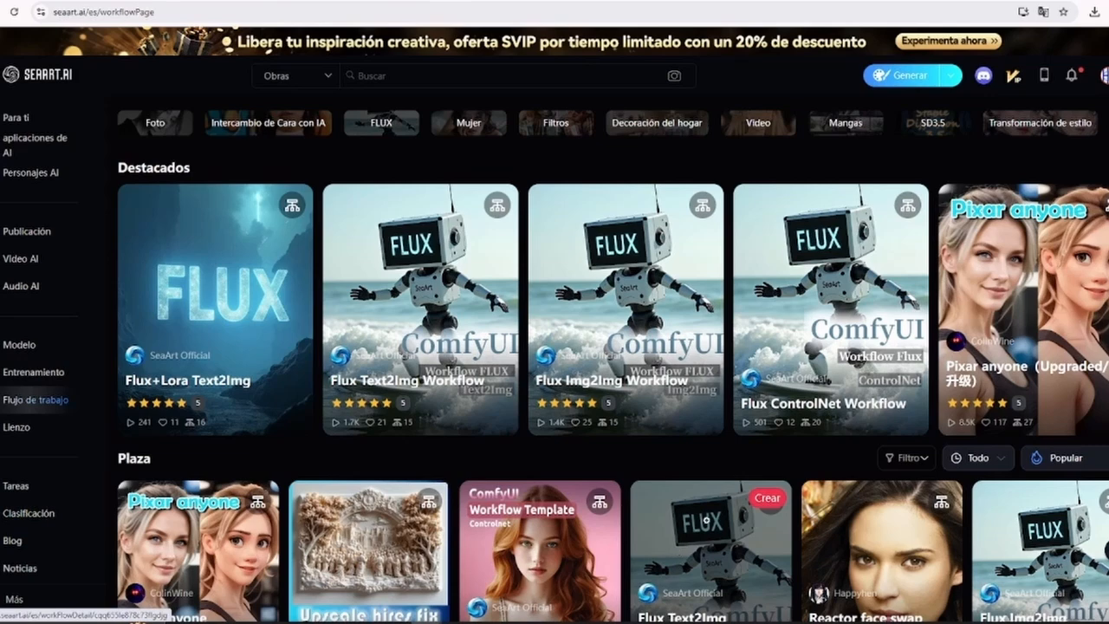
- Browse the community workflows in the Plaza section and open the details of "Swap face using REactor"
{"action": "scroll", "coordinate": [759, 377], "scroll_direction": "down", "scroll_amount": 3}
{"action": "scroll", "coordinate": [759, 376], "scroll_direction": "down", "scroll_amount": 2}
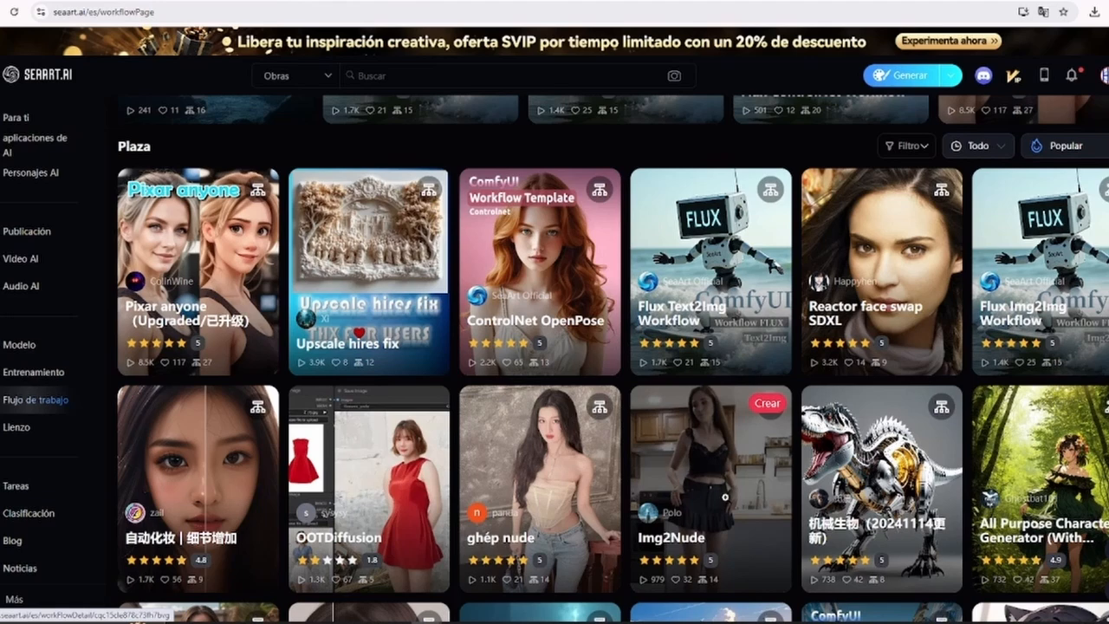
{"action": "mouse_move", "coordinate": [918, 82]}
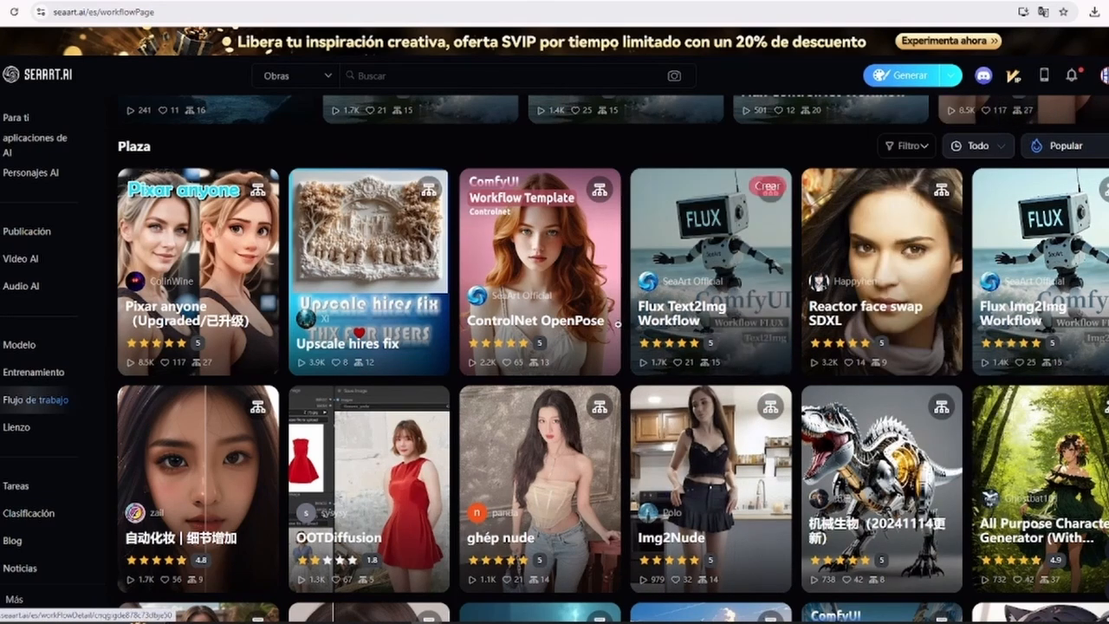
{"action": "scroll", "coordinate": [639, 368], "scroll_direction": "down", "scroll_amount": 6}
{"action": "scroll", "coordinate": [639, 367], "scroll_direction": "down", "scroll_amount": 3}
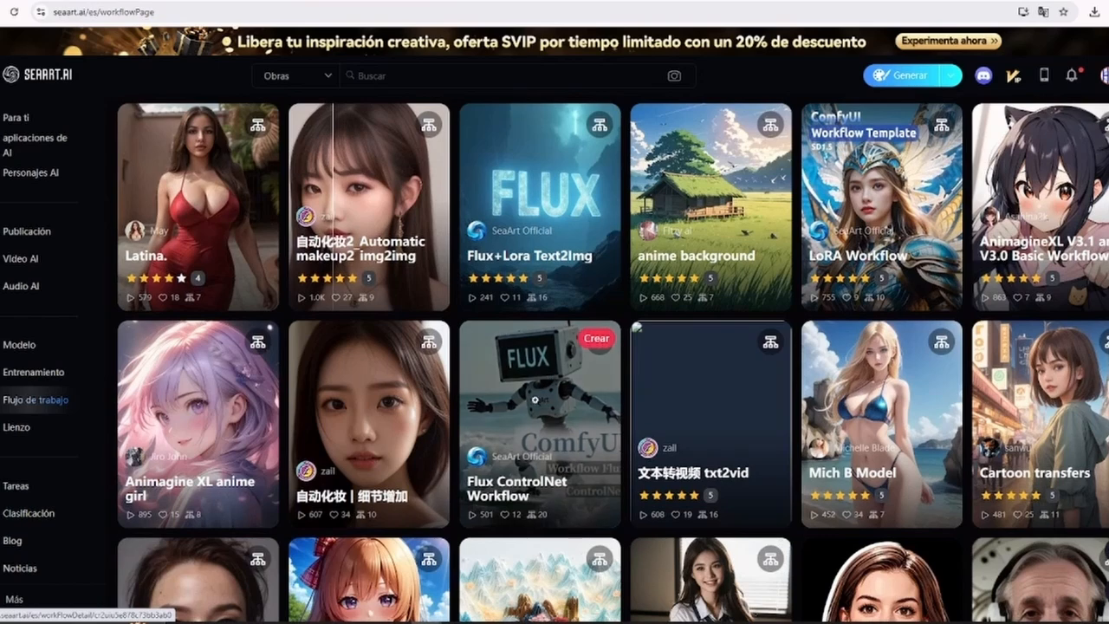
{"action": "scroll", "coordinate": [536, 400], "scroll_direction": "down", "scroll_amount": 1}
{"action": "scroll", "coordinate": [535, 400], "scroll_direction": "down", "scroll_amount": 4}
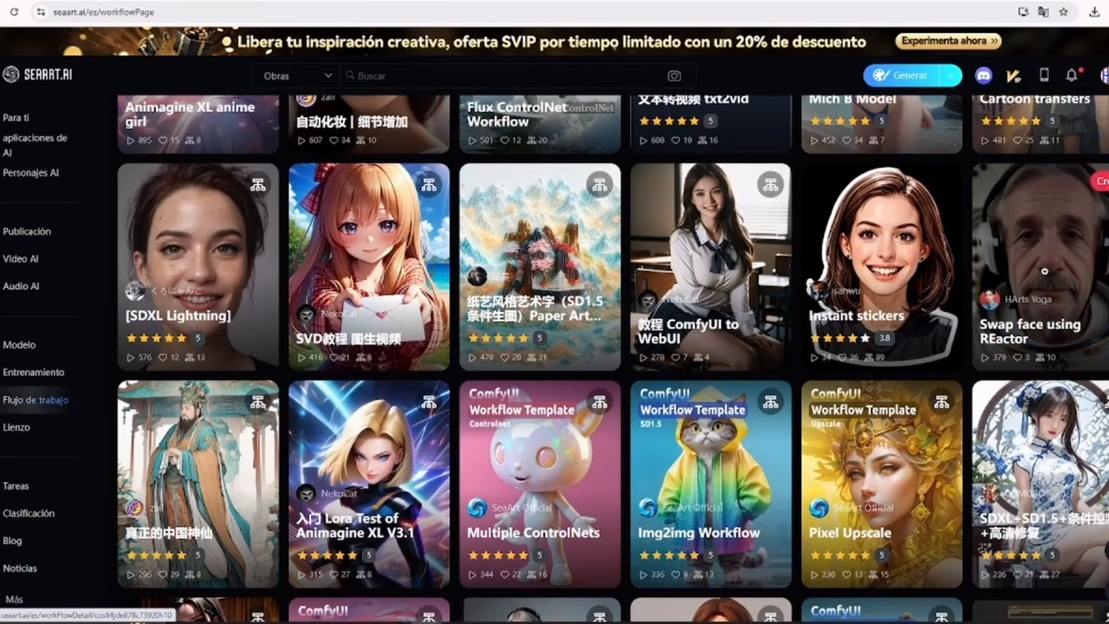
{"action": "left_click", "coordinate": [1050, 264]}
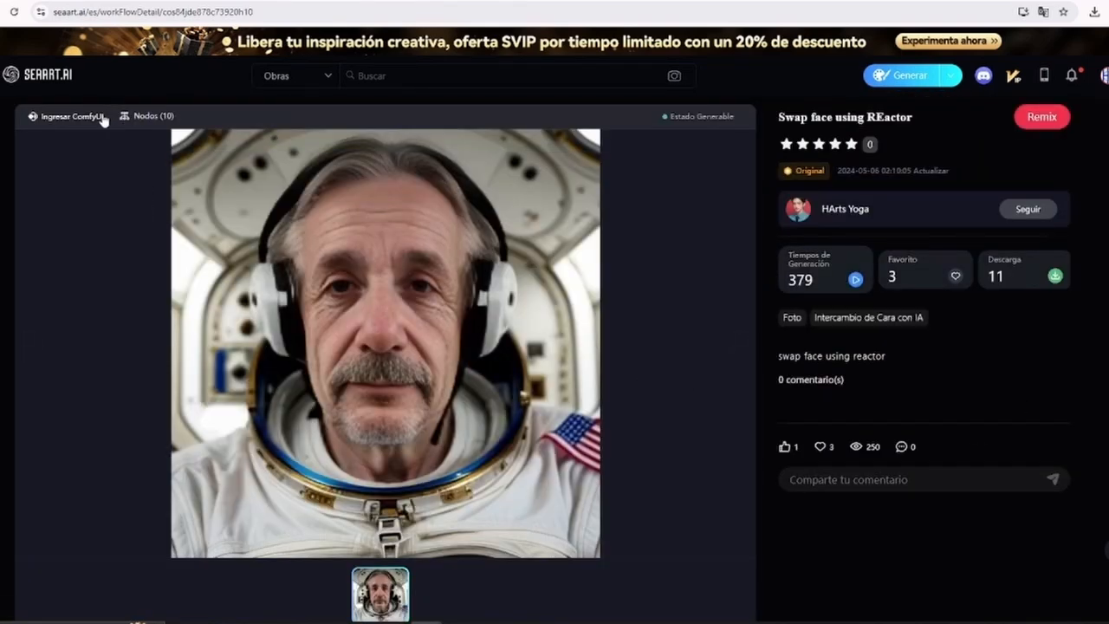
- Check the node list of the "Swap face using REactor" workflow and open the workflow in the ComfyUI editor
{"action": "left_click", "coordinate": [149, 116]}
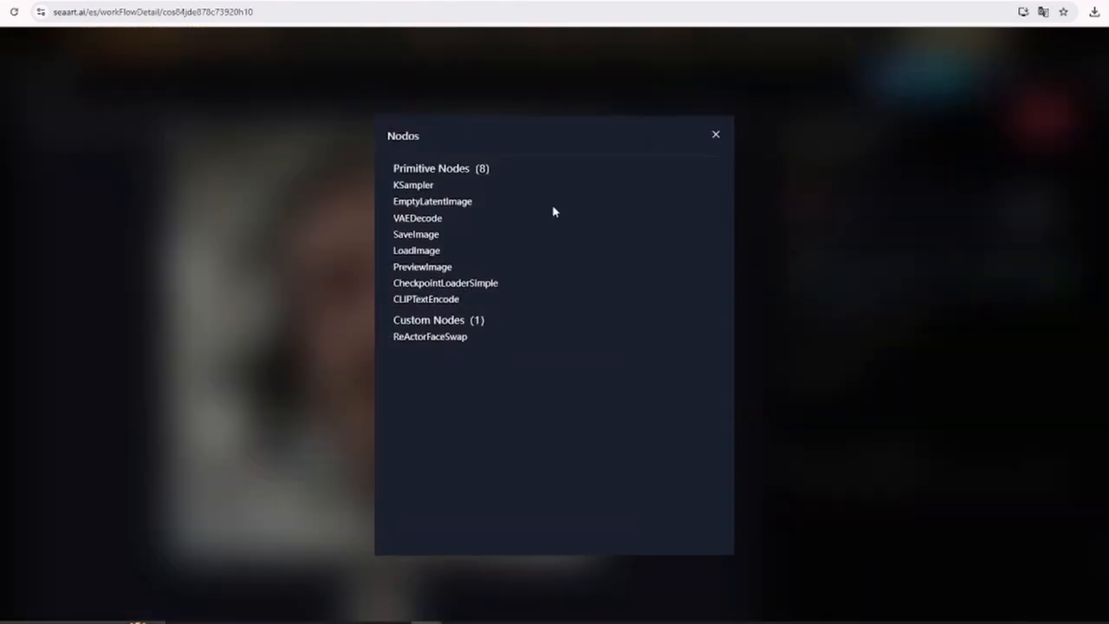
{"action": "left_click", "coordinate": [716, 139]}
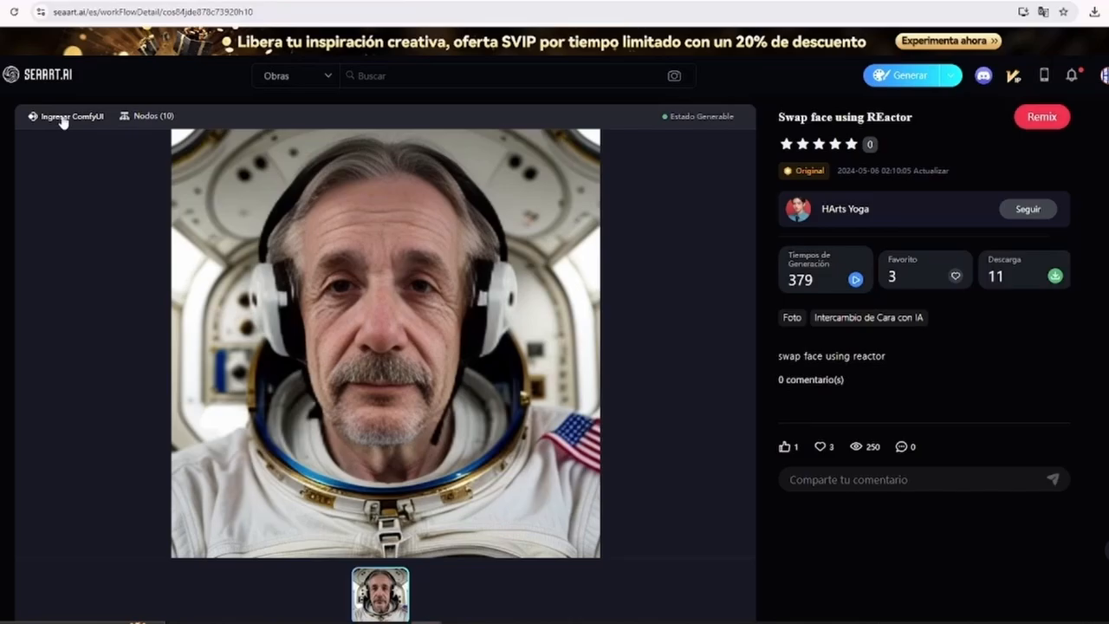
{"action": "left_click", "coordinate": [62, 118]}
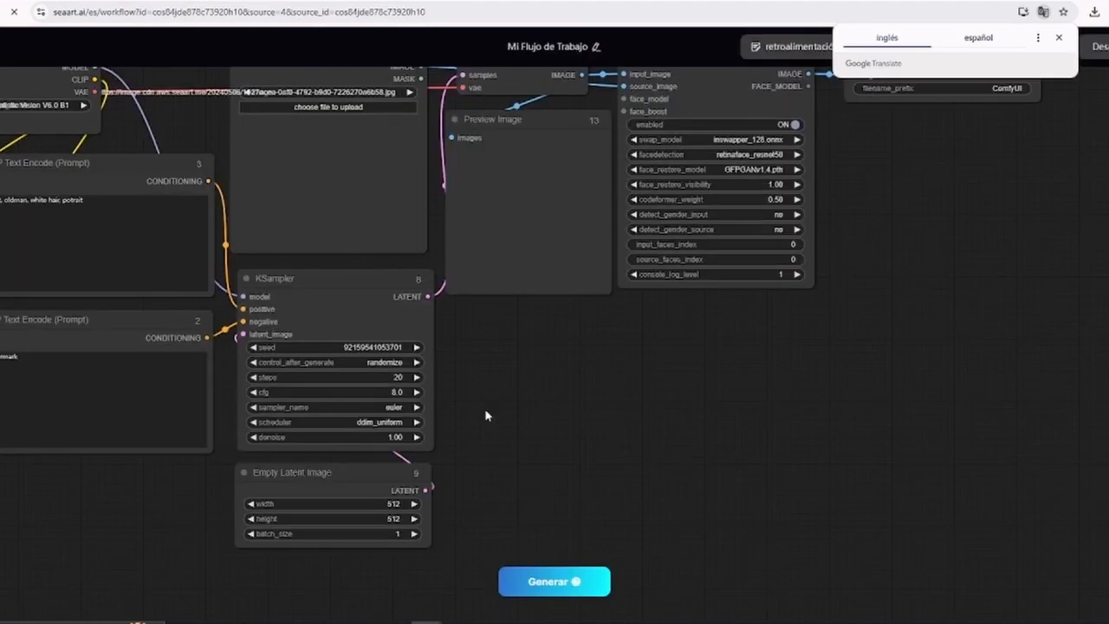
- Examine the face-swap workflow's nodes, including the KSampler settings and the width value of the Empty Latent Image node
{"action": "left_click_drag", "start_coordinate": [492, 381], "coordinate": [762, 486]}
{"action": "left_click_drag", "start_coordinate": [676, 494], "coordinate": [591, 495]}
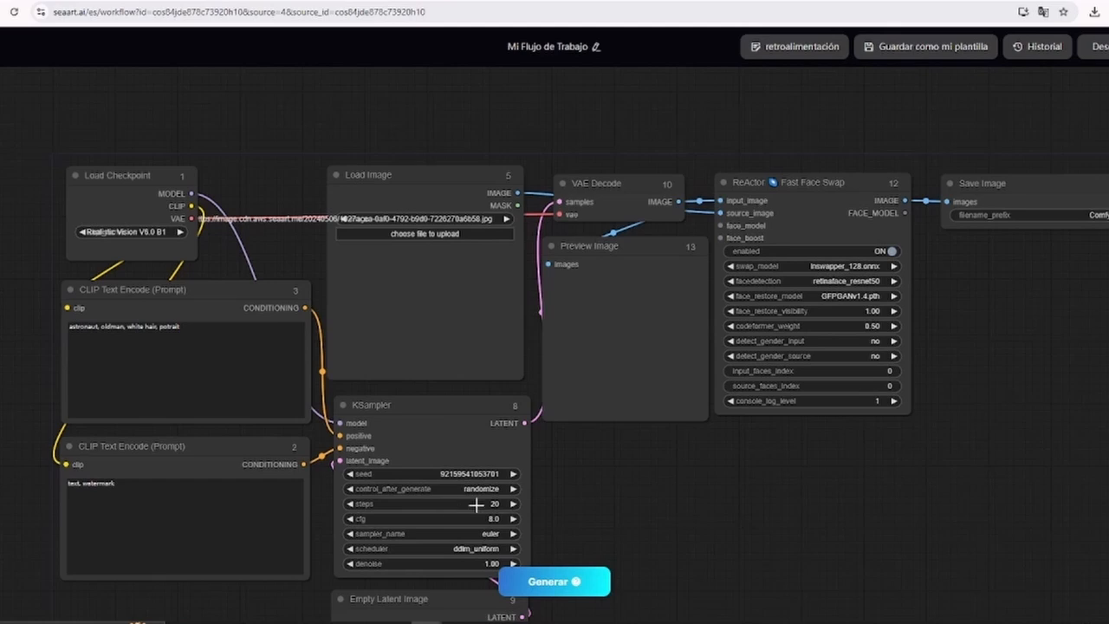
{"action": "scroll", "coordinate": [569, 520], "scroll_direction": "down", "scroll_amount": 2}
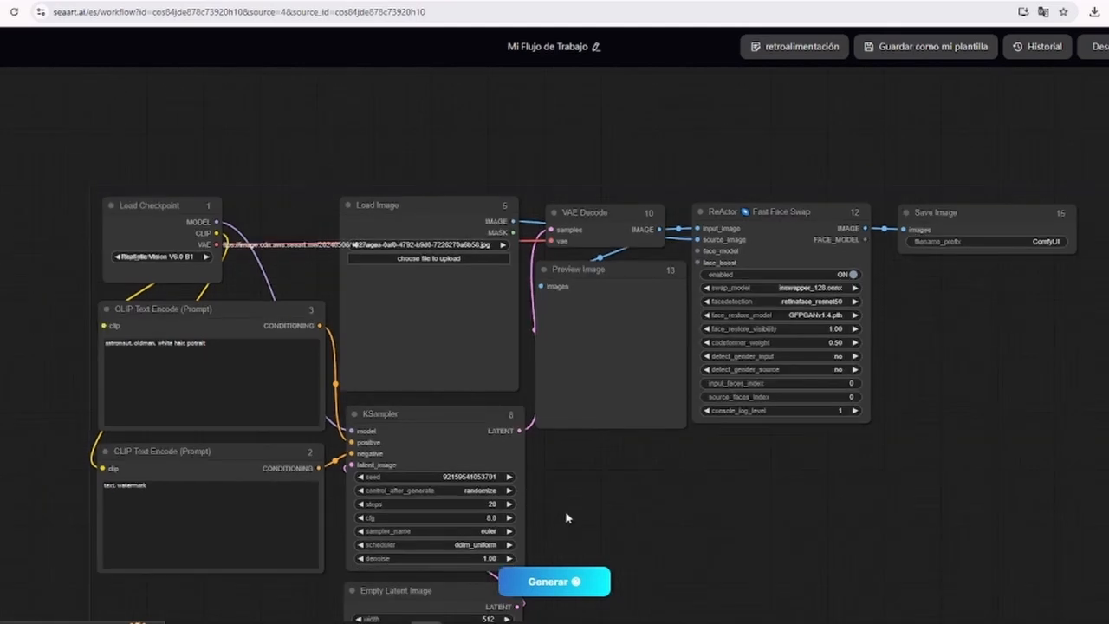
{"action": "left_click_drag", "start_coordinate": [570, 520], "coordinate": [569, 403]}
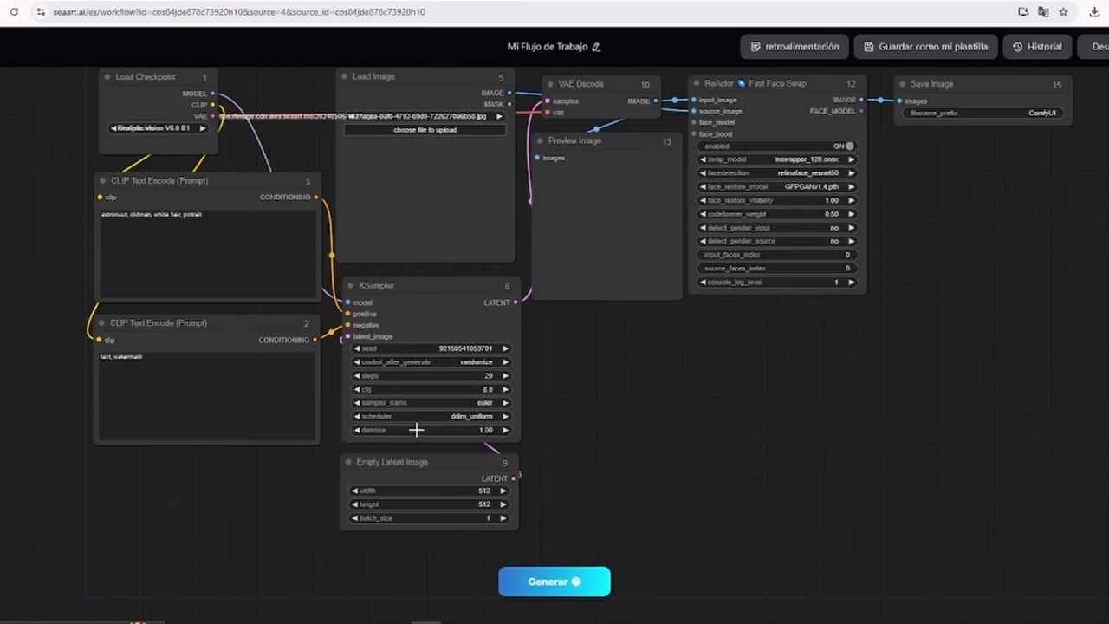
{"action": "left_click", "coordinate": [434, 490]}
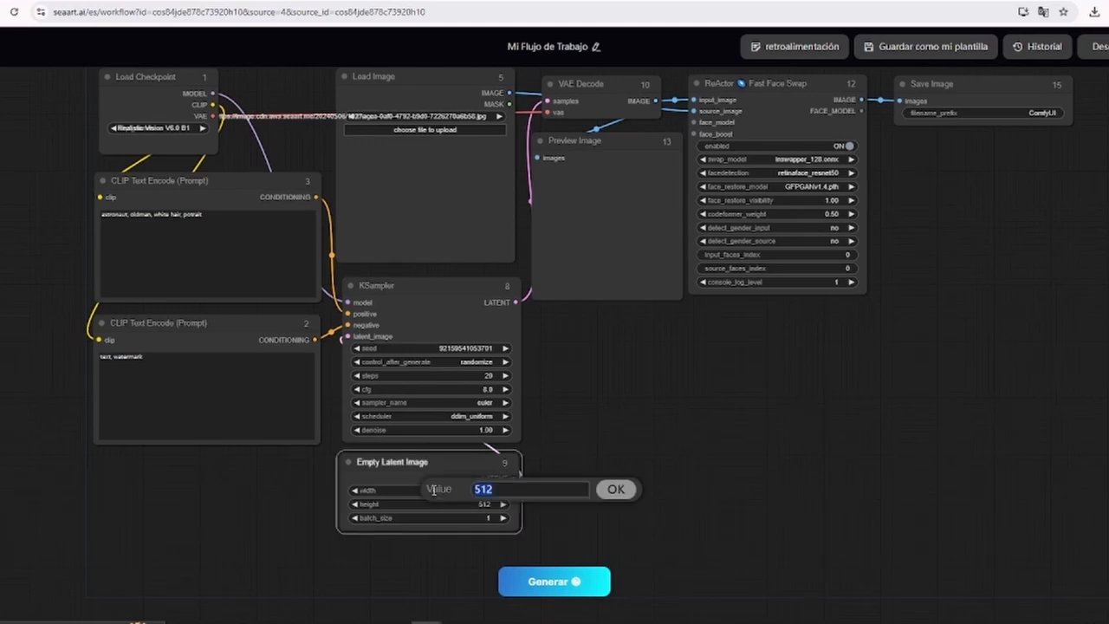
{"action": "left_click", "coordinate": [485, 491]}
{"action": "left_click", "coordinate": [613, 489]}
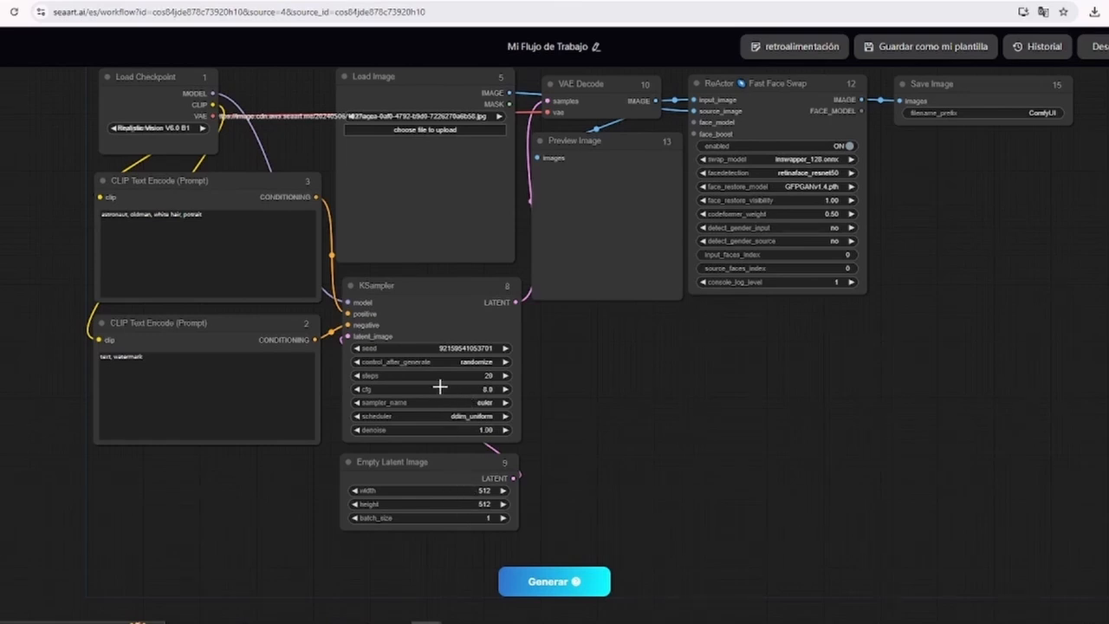
{"action": "scroll", "coordinate": [472, 413], "scroll_direction": "up", "scroll_amount": 2}
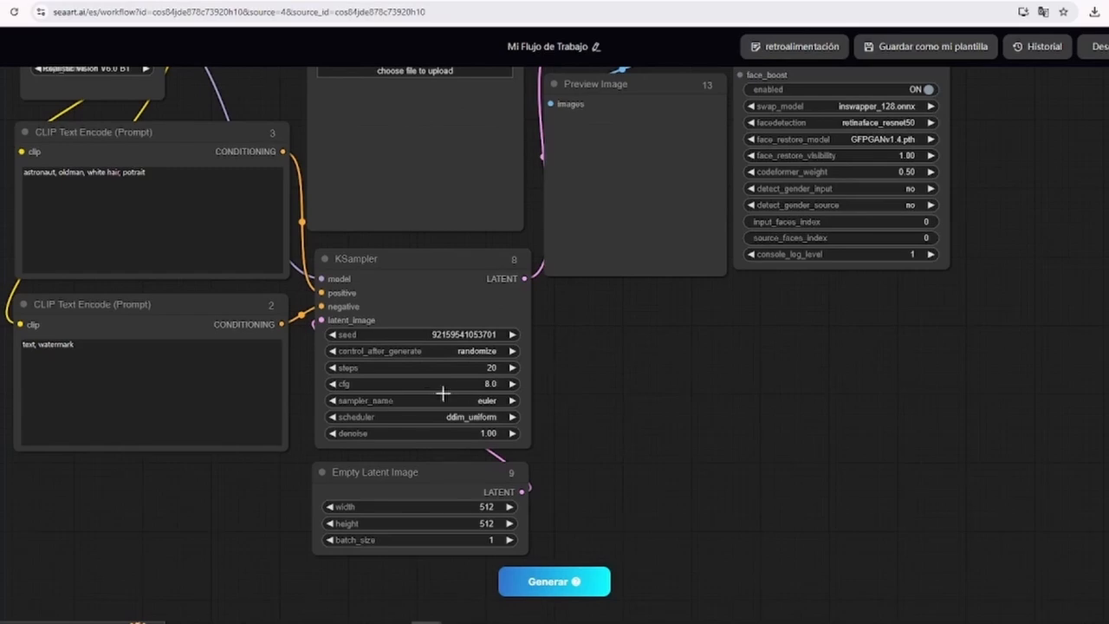
{"action": "scroll", "coordinate": [445, 391], "scroll_direction": "up", "scroll_amount": 3}
{"action": "scroll", "coordinate": [608, 378], "scroll_direction": "down", "scroll_amount": 5}
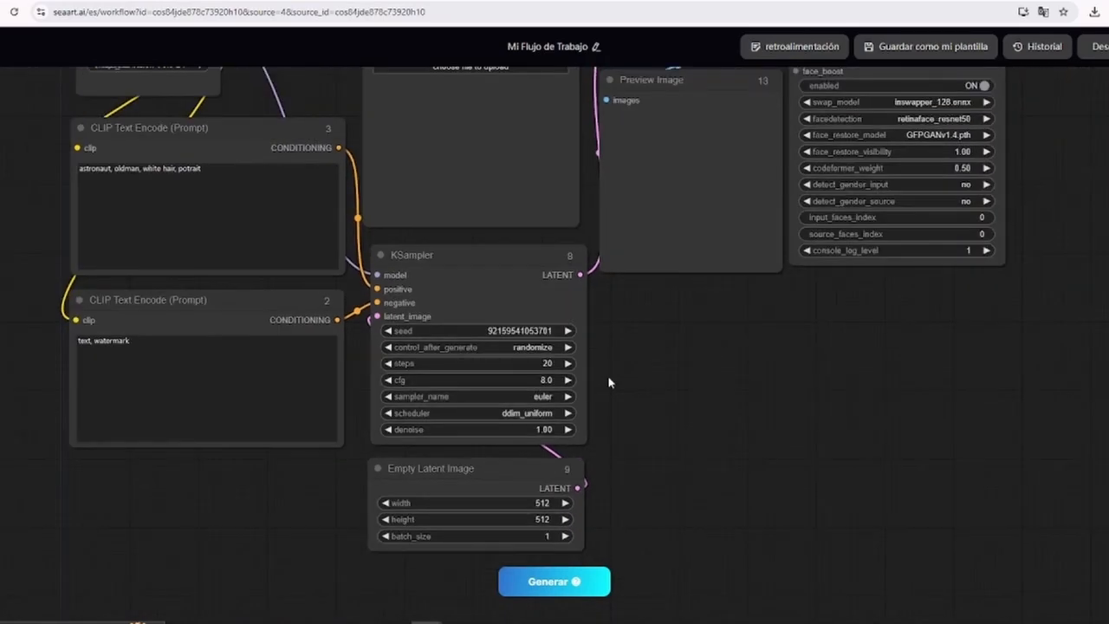
- Replace the astronaut prompt in the positive CLIP Text Encode node with the copied "Myth Ariadne" prompt blending Joan Miró and Jean-Baptiste Monge styles
{"action": "left_click_drag", "start_coordinate": [692, 330], "coordinate": [545, 481]}
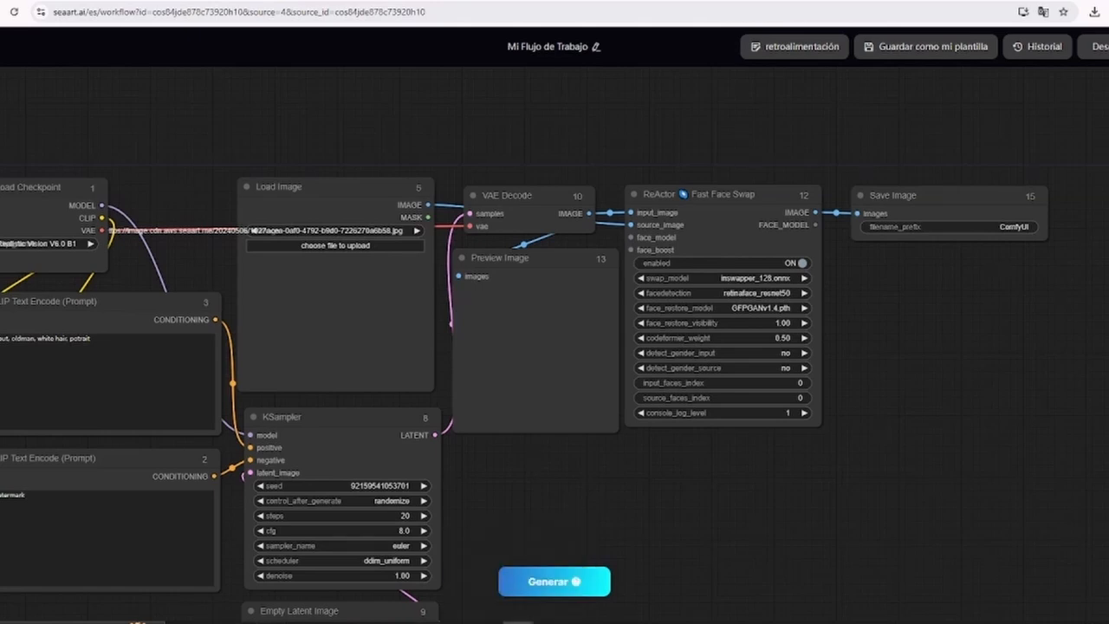
{"action": "left_click_drag", "start_coordinate": [116, 339], "coordinate": [0, 339]}
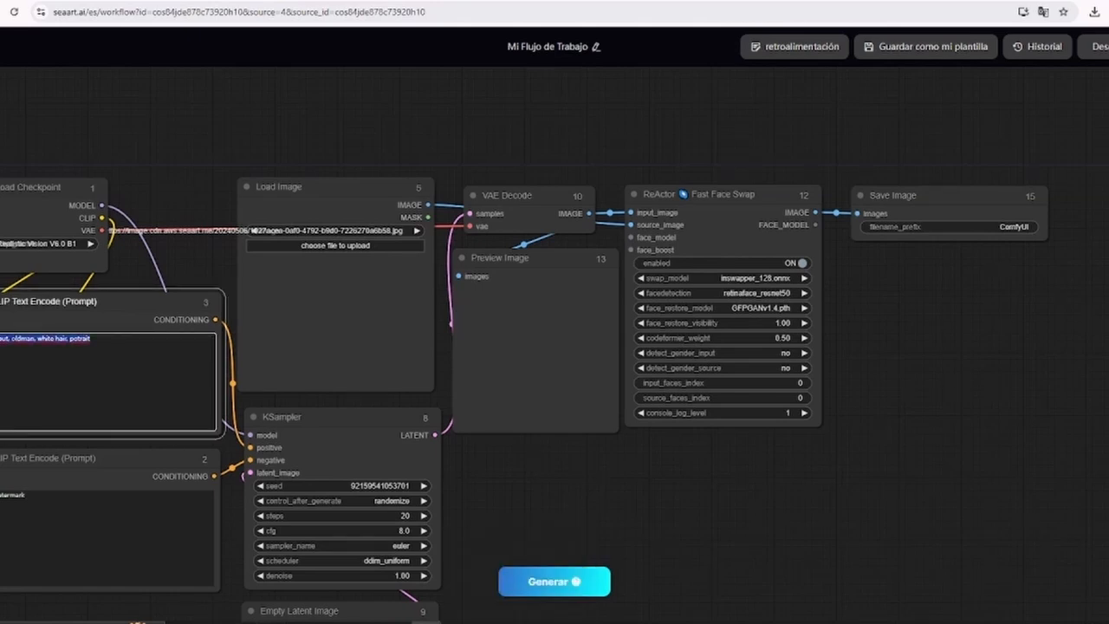
{"action": "key", "text": "ctrl+v"}
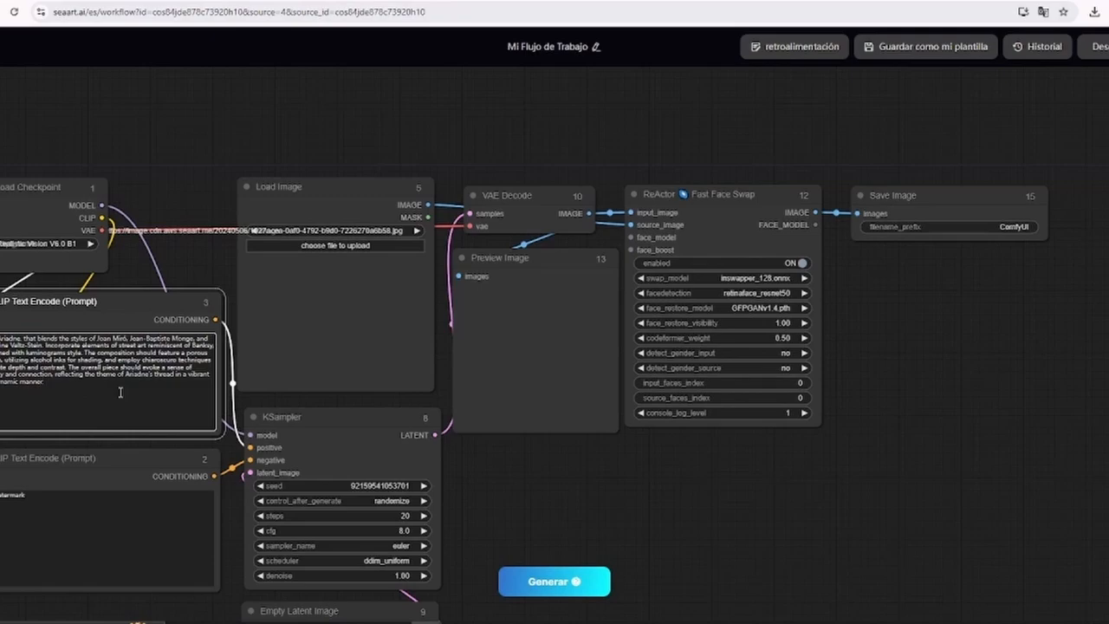
- Load the portrait of the dark-haired woman in front of a city view into the Load Image node
{"action": "left_click", "coordinate": [347, 247]}
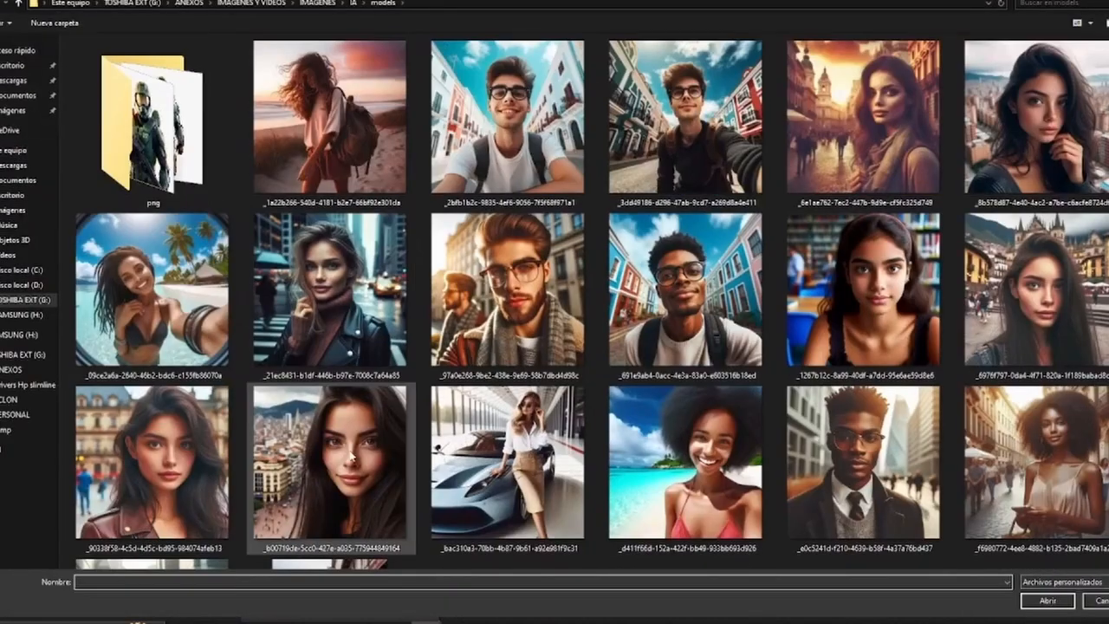
{"action": "left_click", "coordinate": [330, 467]}
{"action": "left_click", "coordinate": [1047, 600]}
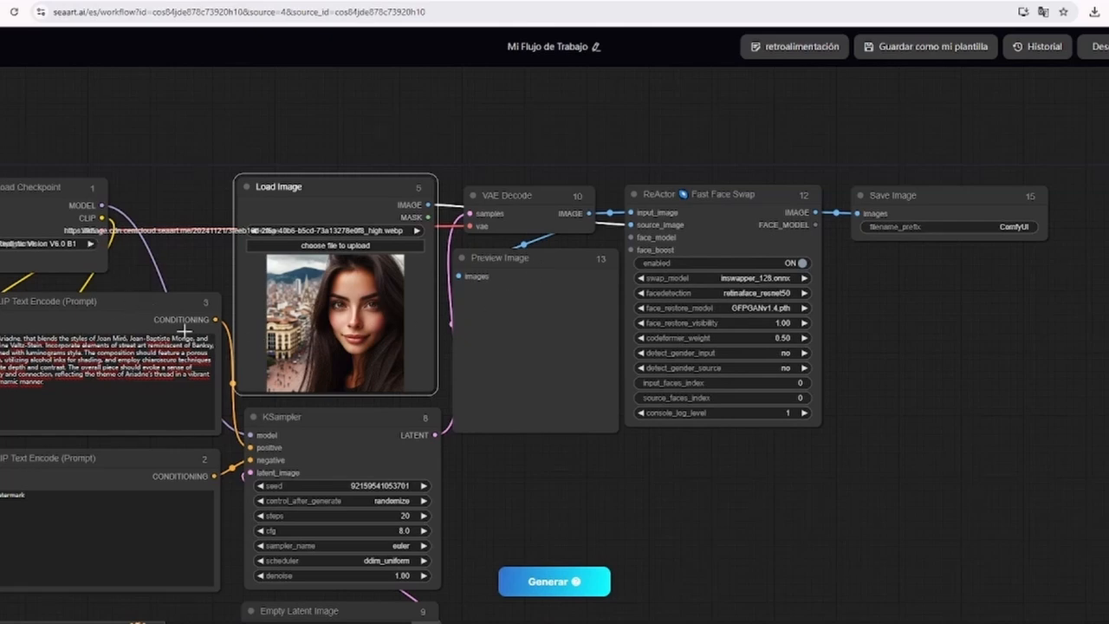
- Check the face-swap workflow's nodes and generate the image with the new prompt and portrait
{"action": "scroll", "coordinate": [590, 320], "scroll_direction": "down", "scroll_amount": 1}
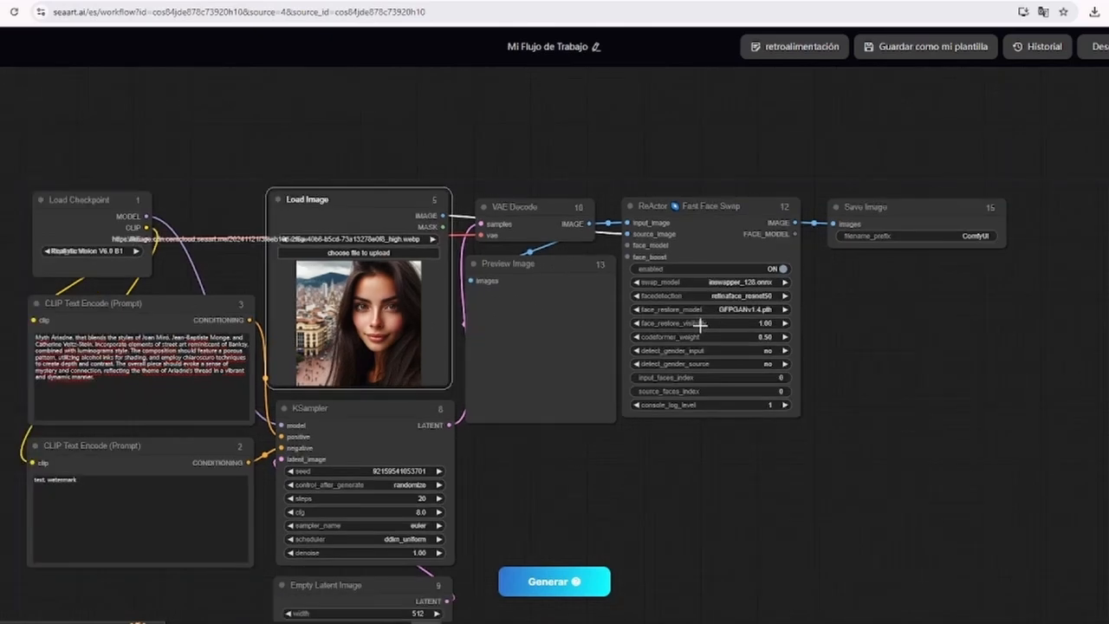
{"action": "scroll", "coordinate": [448, 478], "scroll_direction": "down", "scroll_amount": 2}
{"action": "scroll", "coordinate": [524, 557], "scroll_direction": "up", "scroll_amount": 3}
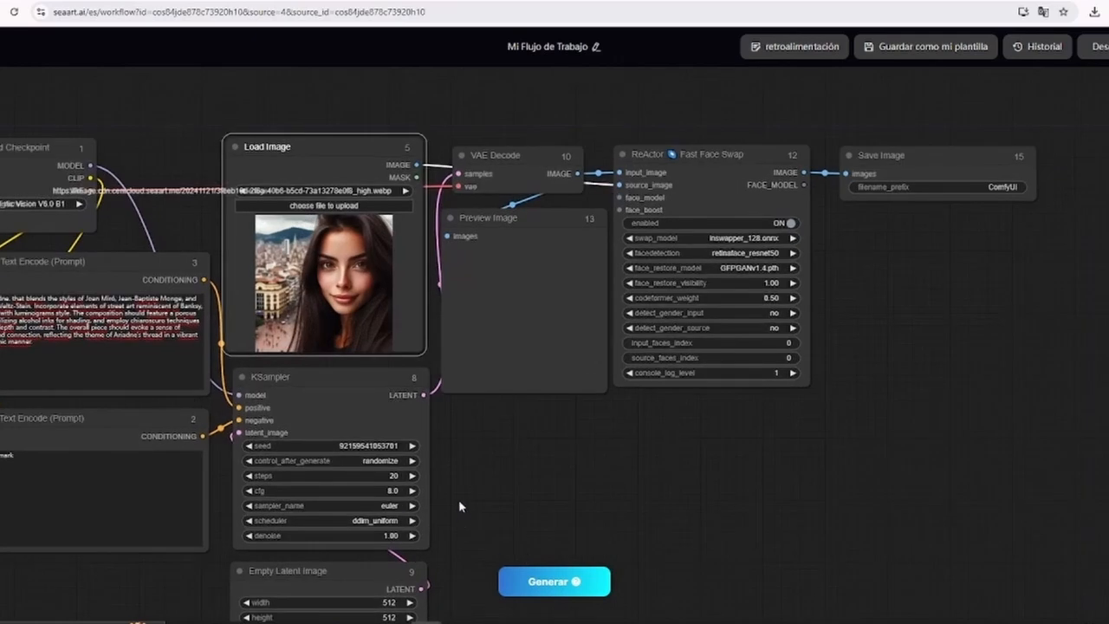
{"action": "left_click_drag", "start_coordinate": [458, 499], "coordinate": [484, 411]}
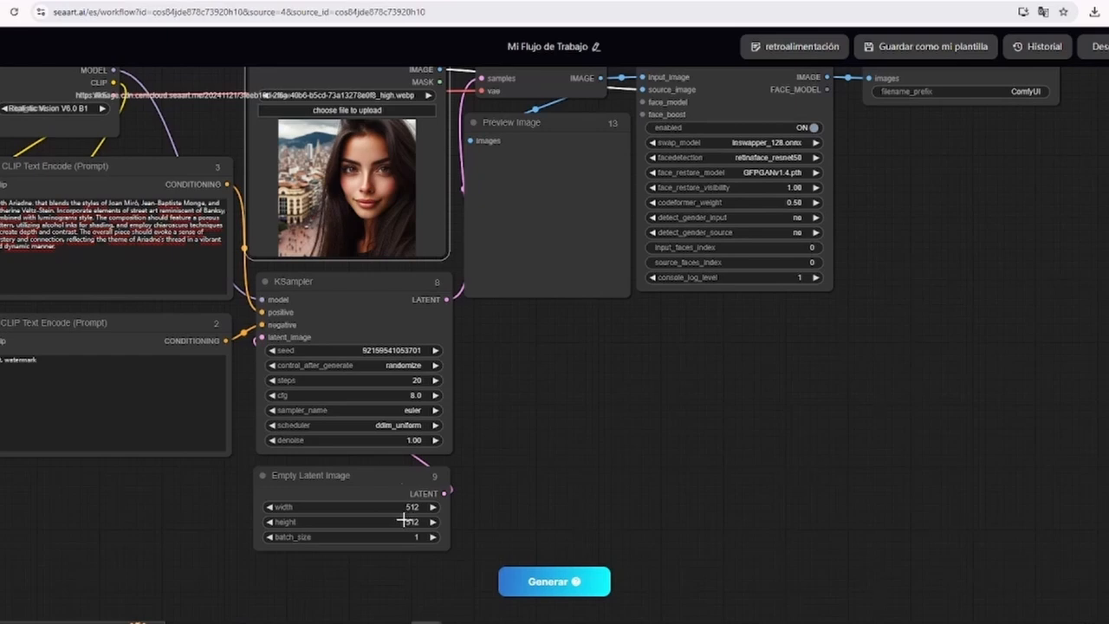
{"action": "left_click_drag", "start_coordinate": [499, 390], "coordinate": [473, 446]}
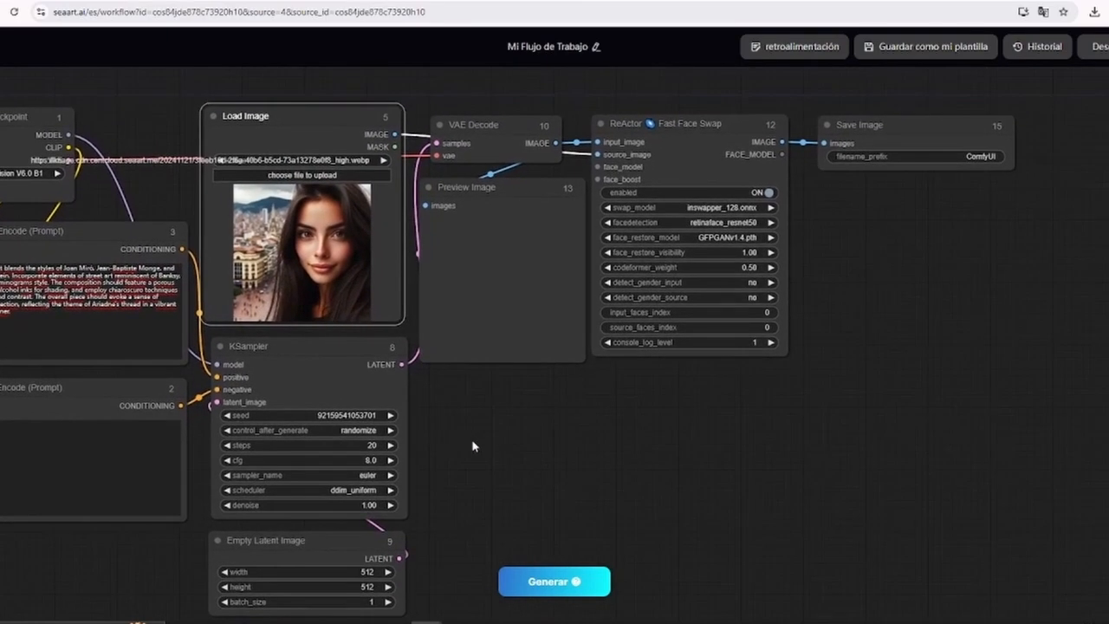
{"action": "left_click", "coordinate": [531, 580]}
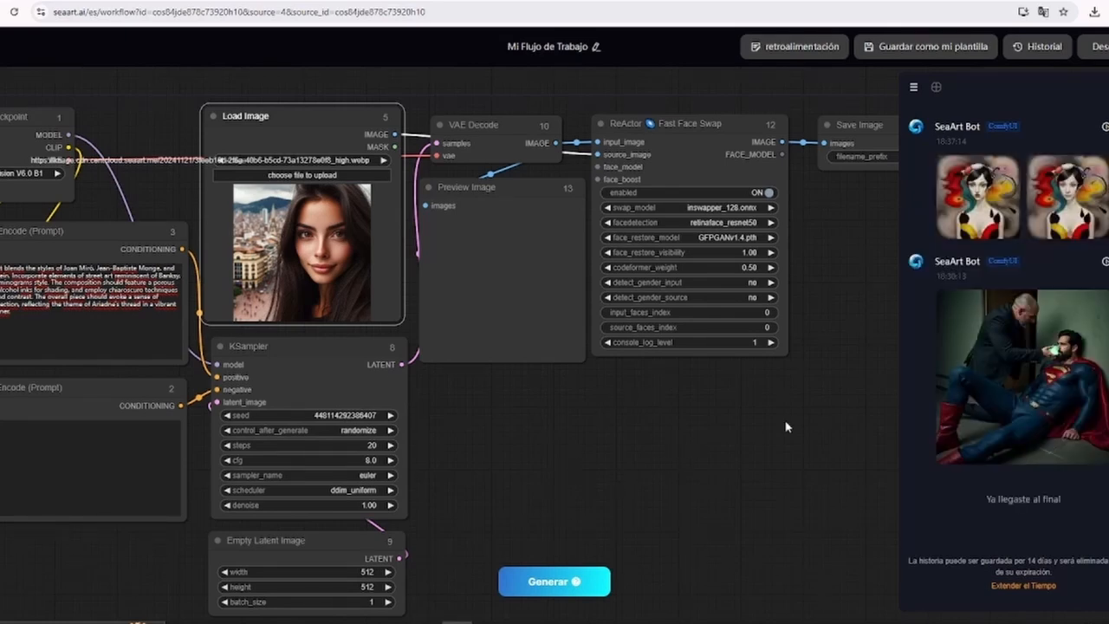
- View the generated Ariadne image at full size, download it, close the viewer and dismiss the multiple-download request
{"action": "left_click", "coordinate": [978, 195]}
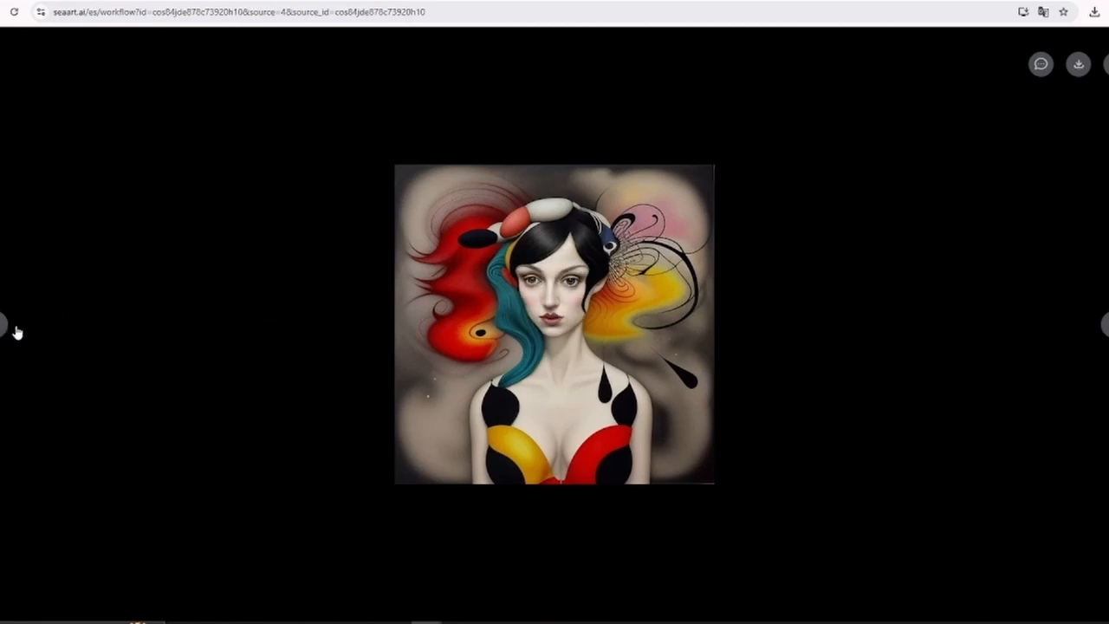
{"action": "left_click", "coordinate": [1077, 64]}
{"action": "left_click", "coordinate": [1076, 71]}
{"action": "left_click", "coordinate": [1062, 157]}
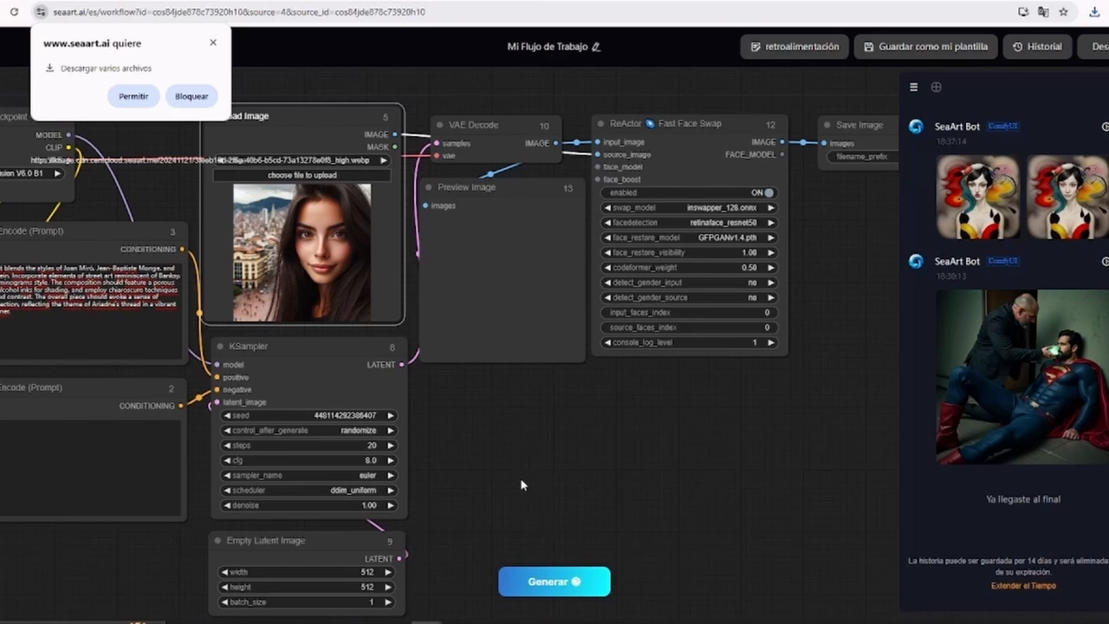
{"action": "left_click", "coordinate": [213, 41]}
- Return from the face-swap editor to the workflow gallery and look through more community workflows in the Plaza section
{"action": "left_click_drag", "start_coordinate": [522, 470], "coordinate": [564, 445]}
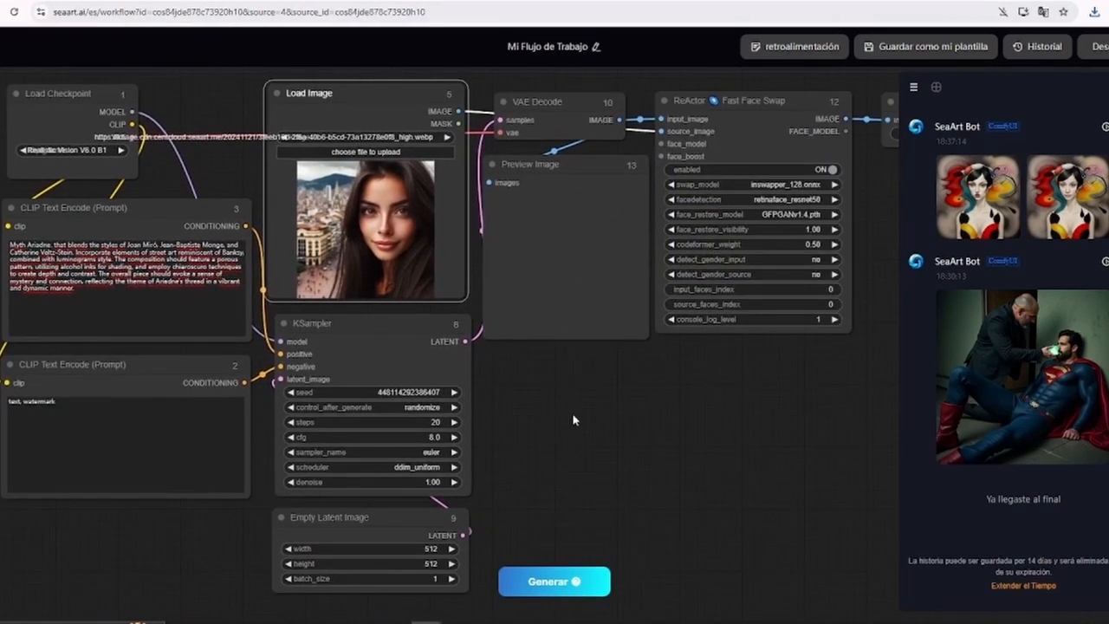
{"action": "left_click", "coordinate": [2, 12]}
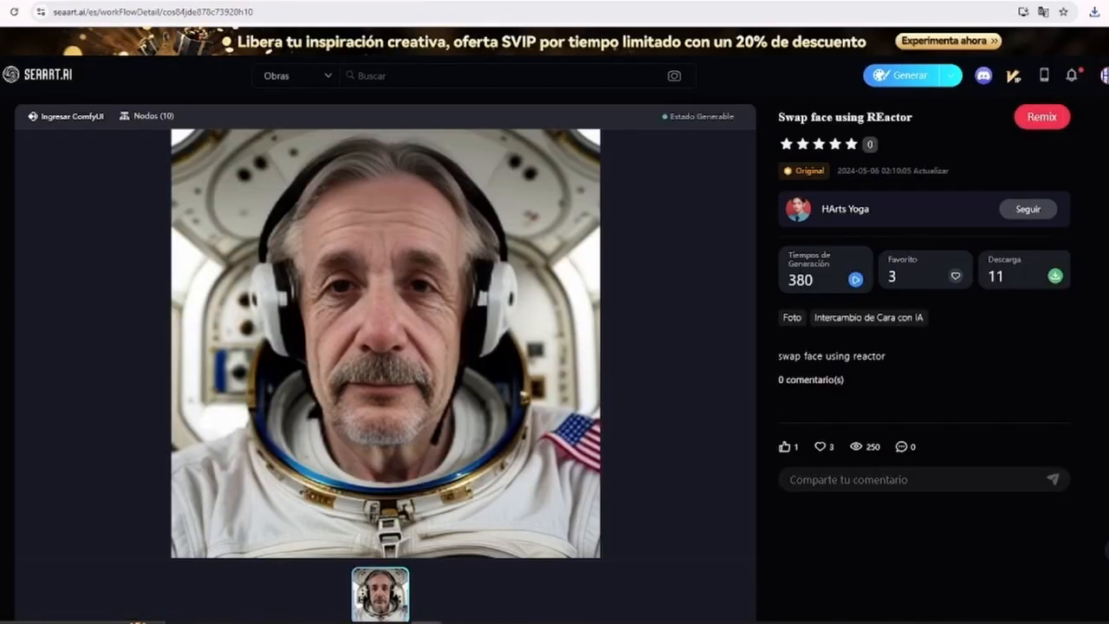
{"action": "left_click", "coordinate": [2, 13]}
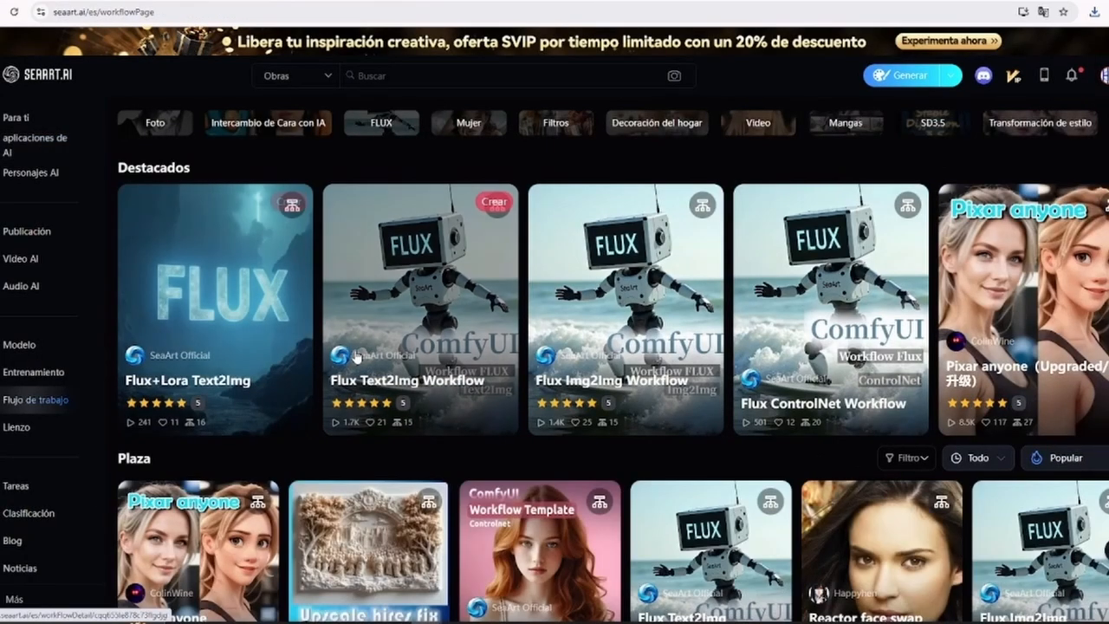
{"action": "scroll", "coordinate": [556, 344], "scroll_direction": "down", "scroll_amount": 8}
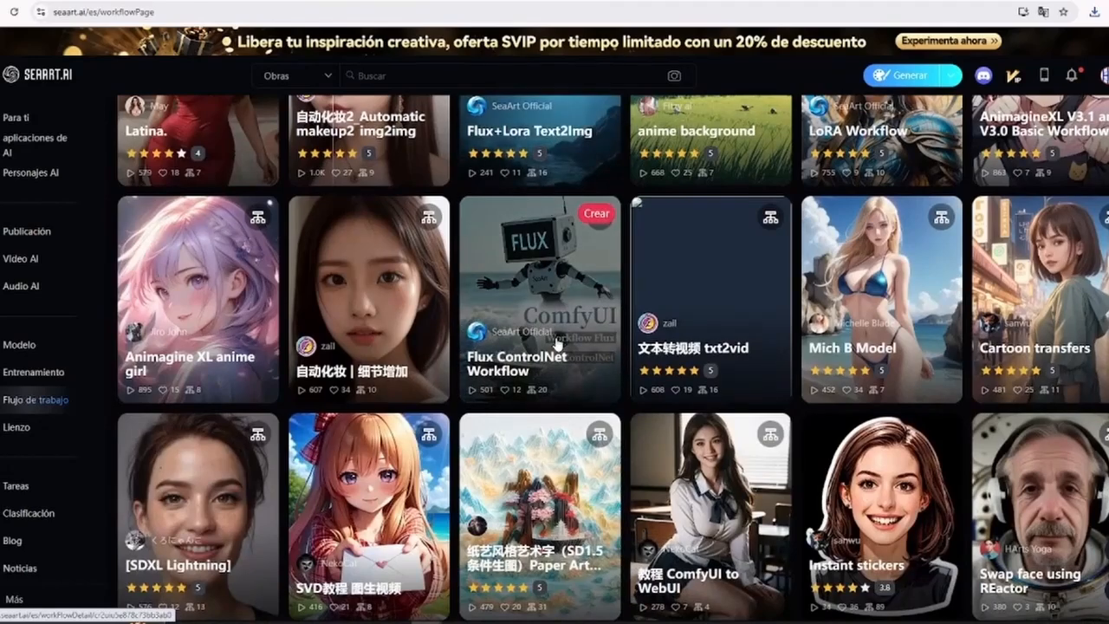
{"action": "scroll", "coordinate": [557, 344], "scroll_direction": "down", "scroll_amount": 2}
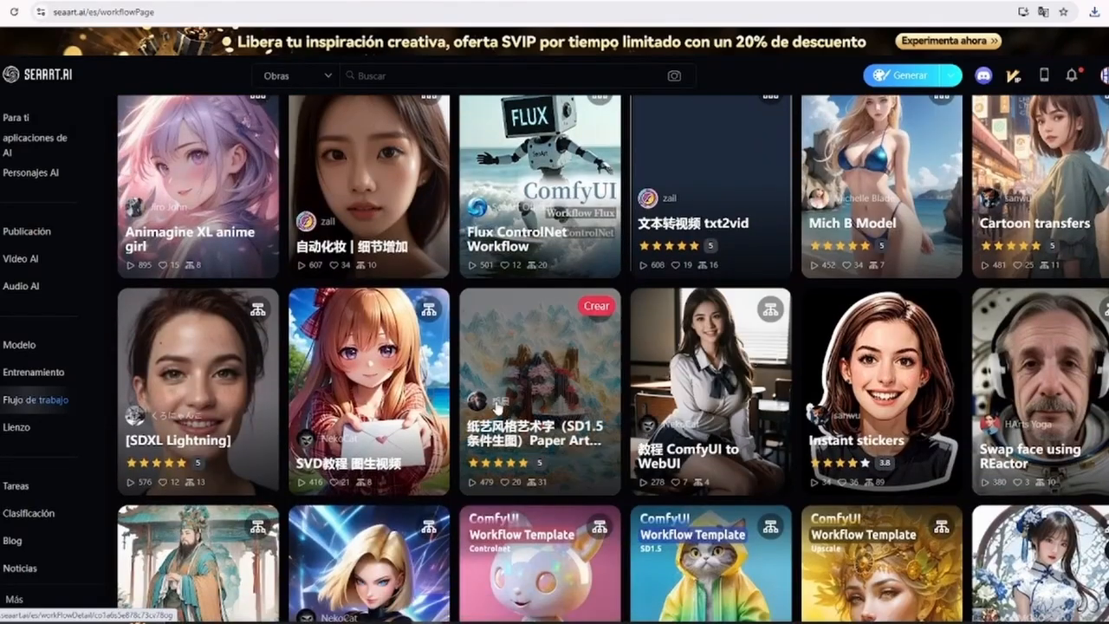
{"action": "scroll", "coordinate": [496, 384], "scroll_direction": "down", "scroll_amount": 3}
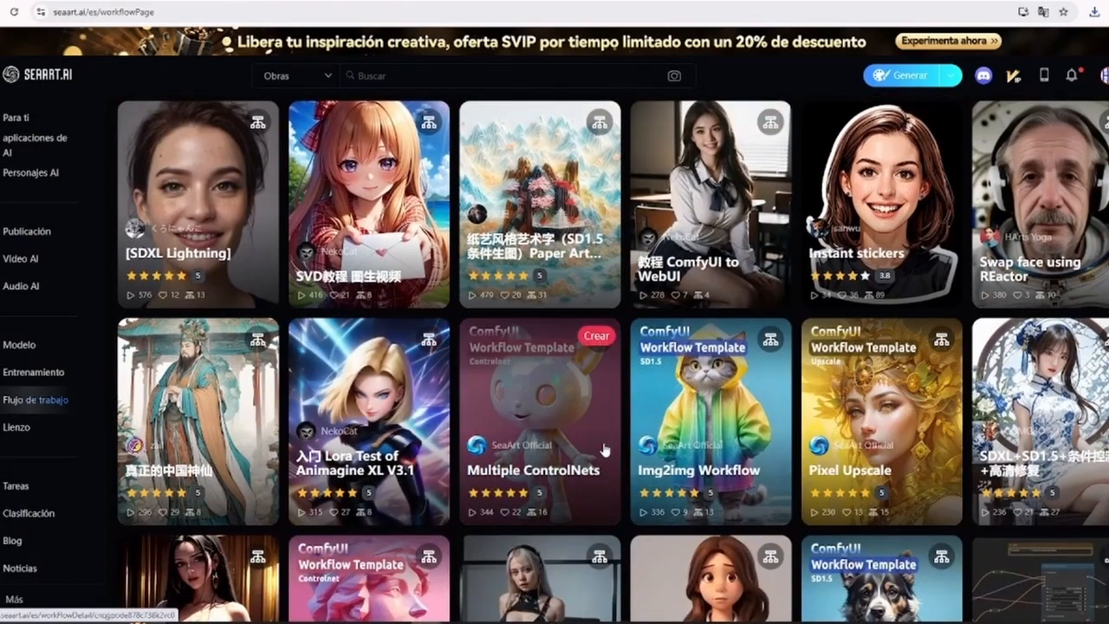
{"action": "scroll", "coordinate": [604, 449], "scroll_direction": "down", "scroll_amount": 3}
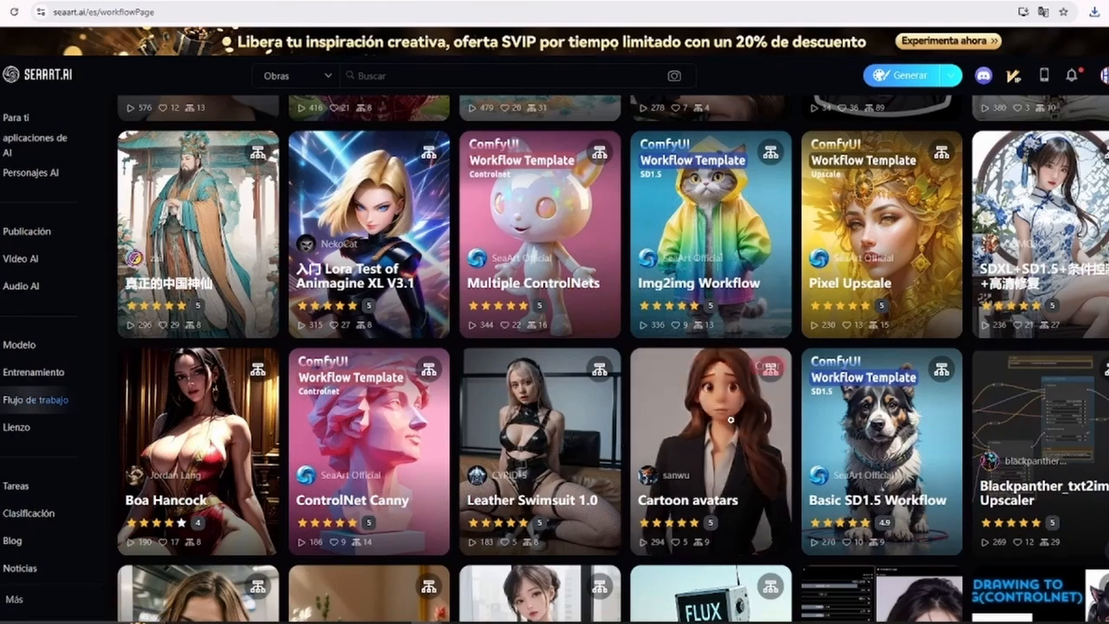
{"action": "scroll", "coordinate": [555, 364], "scroll_direction": "down", "scroll_amount": 5}
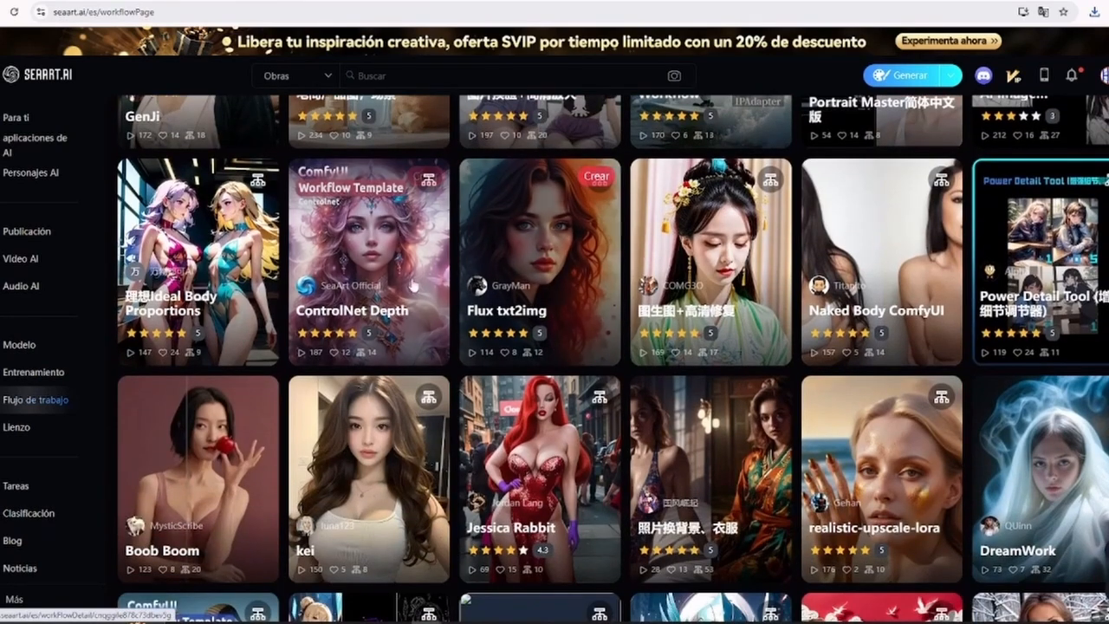
{"action": "scroll", "coordinate": [465, 344], "scroll_direction": "down", "scroll_amount": 5}
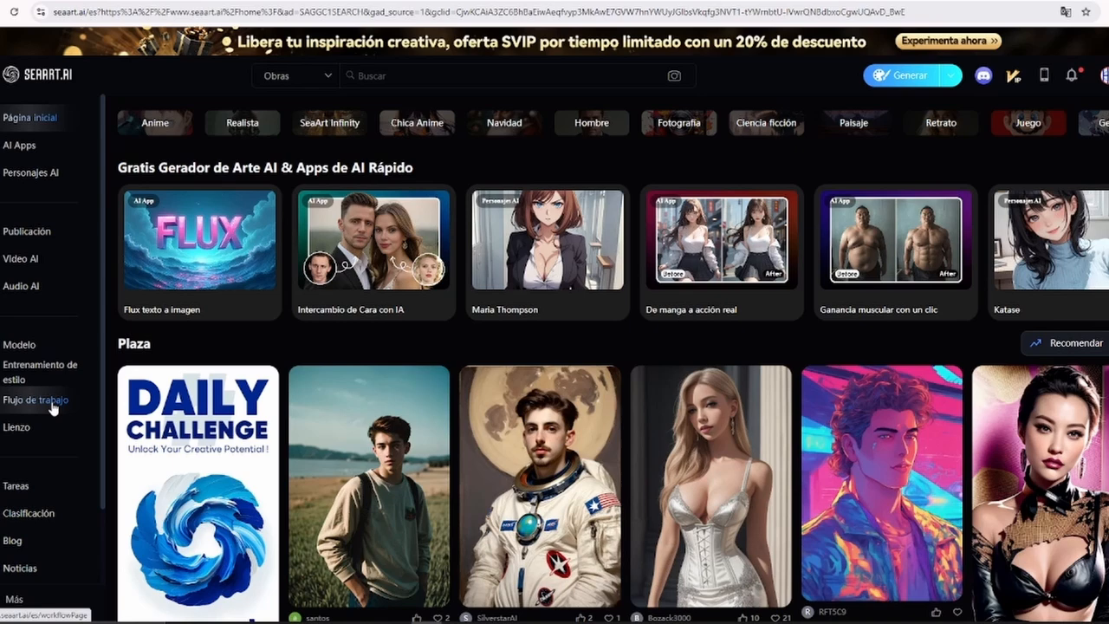
- Start creating a new workflow from the home page and choose the basic text-to-image template among the recommended templates
{"action": "left_click", "coordinate": [949, 80]}
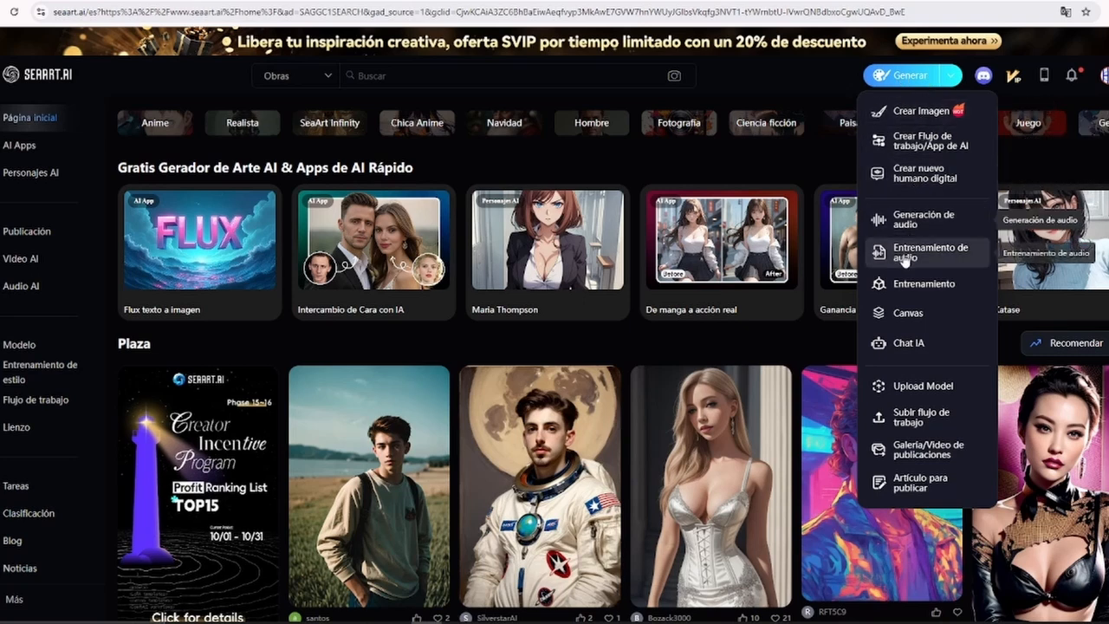
{"action": "left_click", "coordinate": [919, 145]}
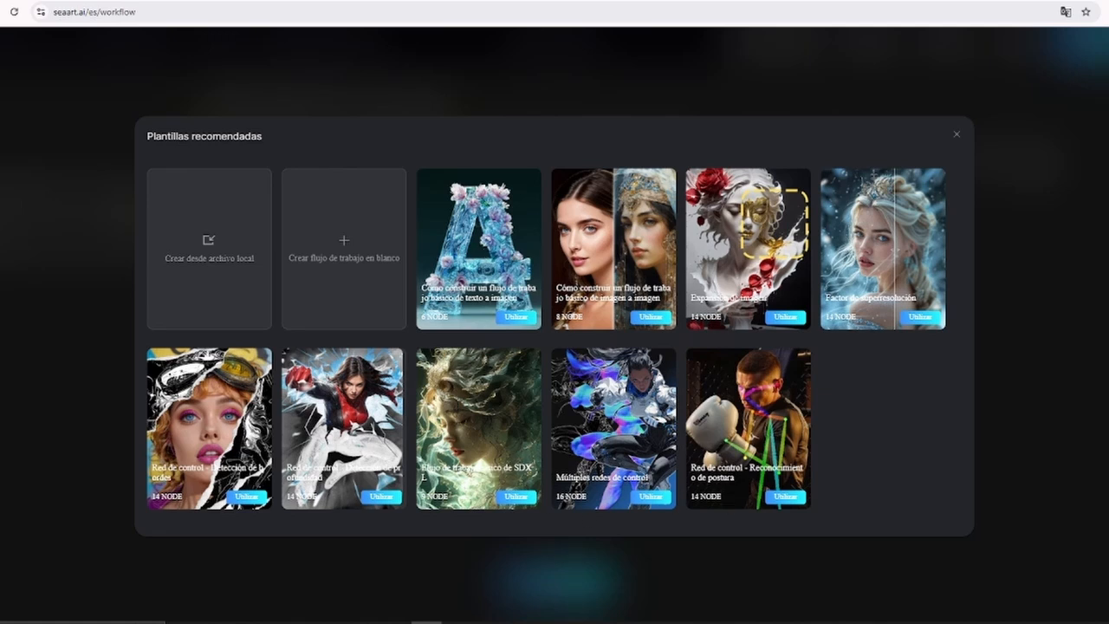
{"action": "left_click", "coordinate": [517, 318]}
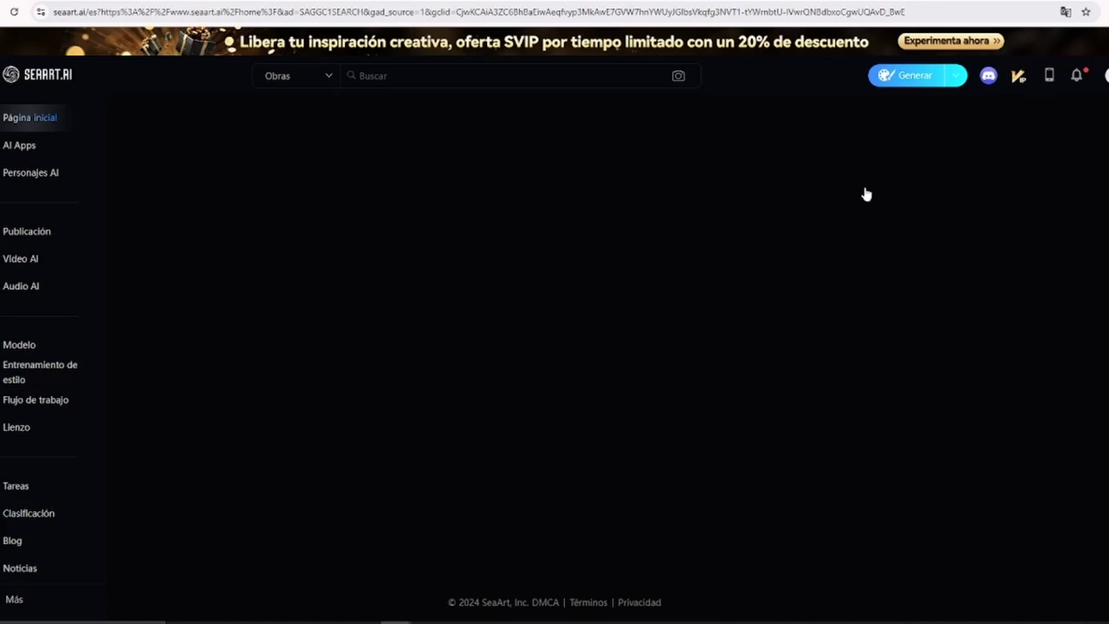
- Start a new workflow from the home page, dismiss the translation prompt, and create a blank workflow, discarding the unsaved one
{"action": "mouse_move", "coordinate": [954, 79]}
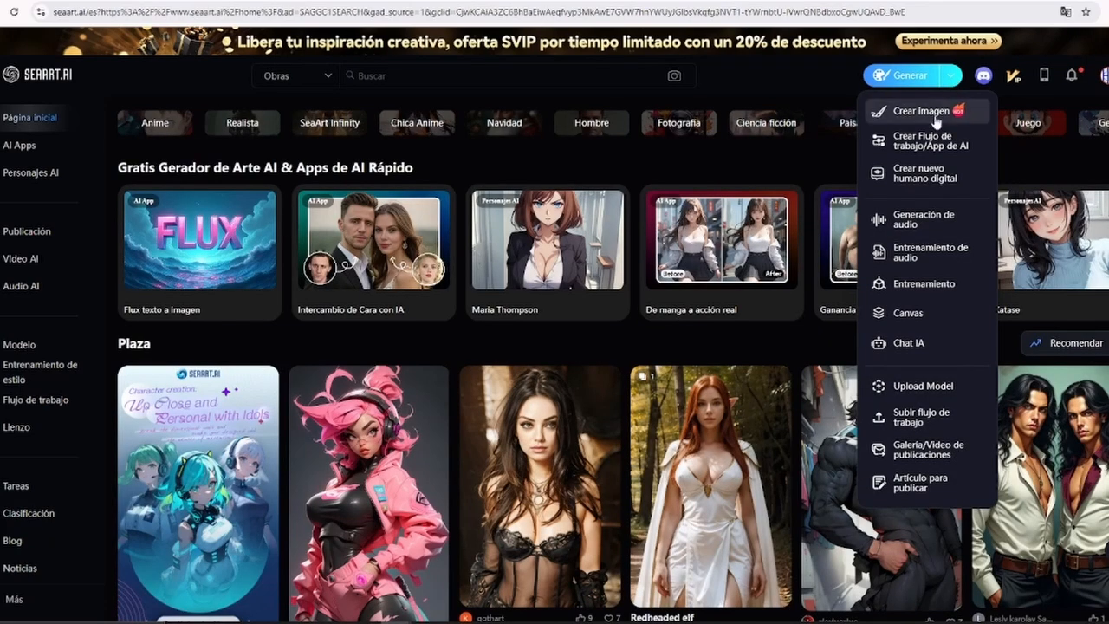
{"action": "left_click", "coordinate": [911, 141]}
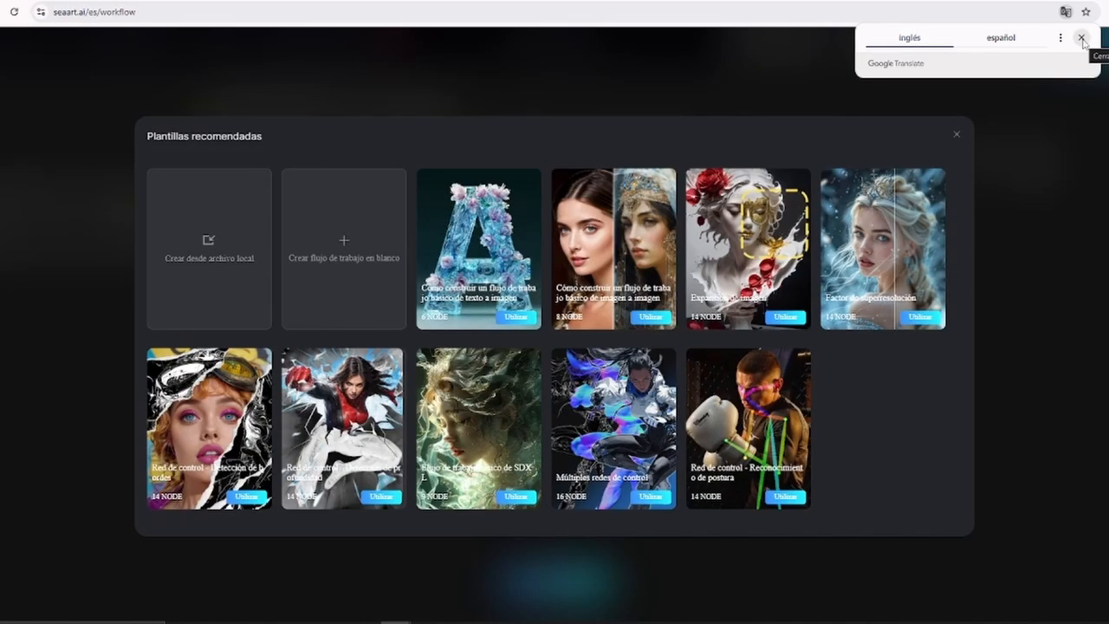
{"action": "left_click", "coordinate": [1081, 37]}
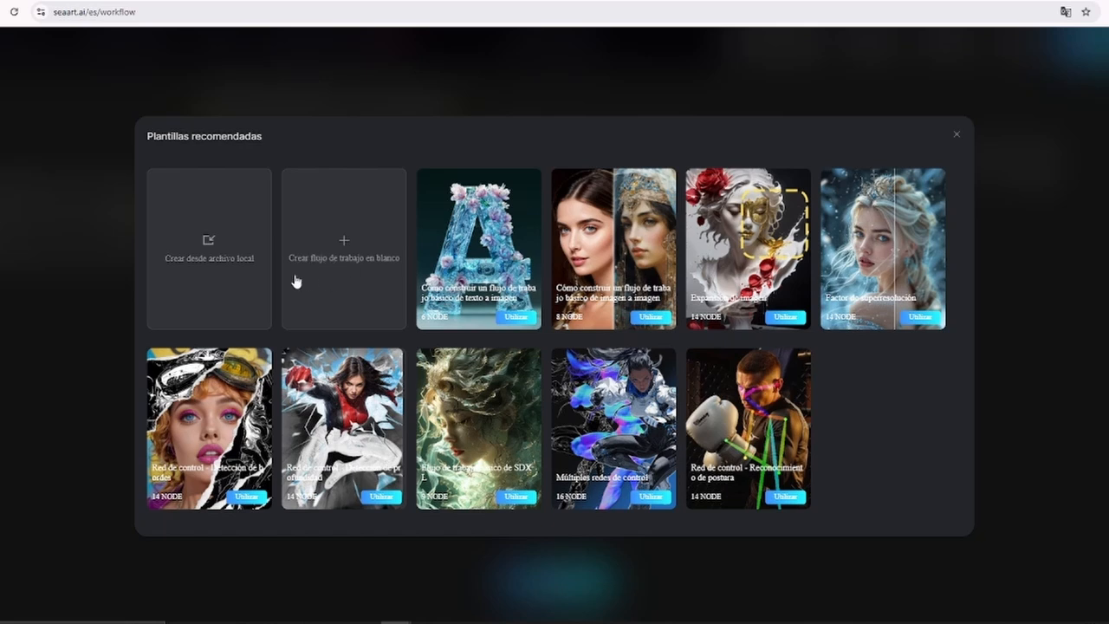
{"action": "left_click", "coordinate": [346, 256]}
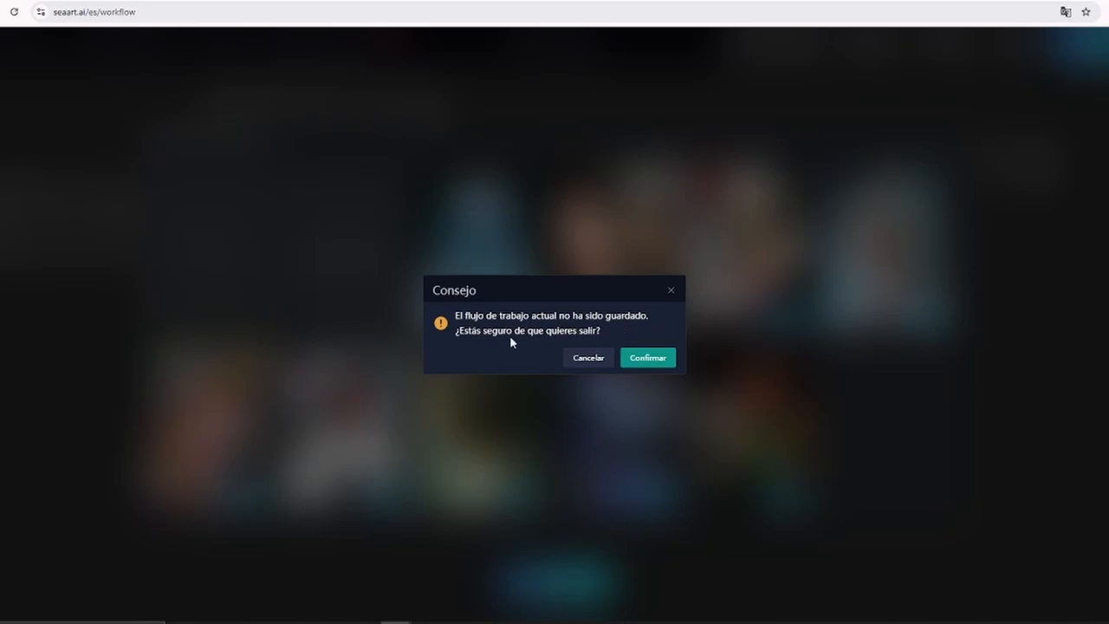
{"action": "left_click", "coordinate": [648, 358]}
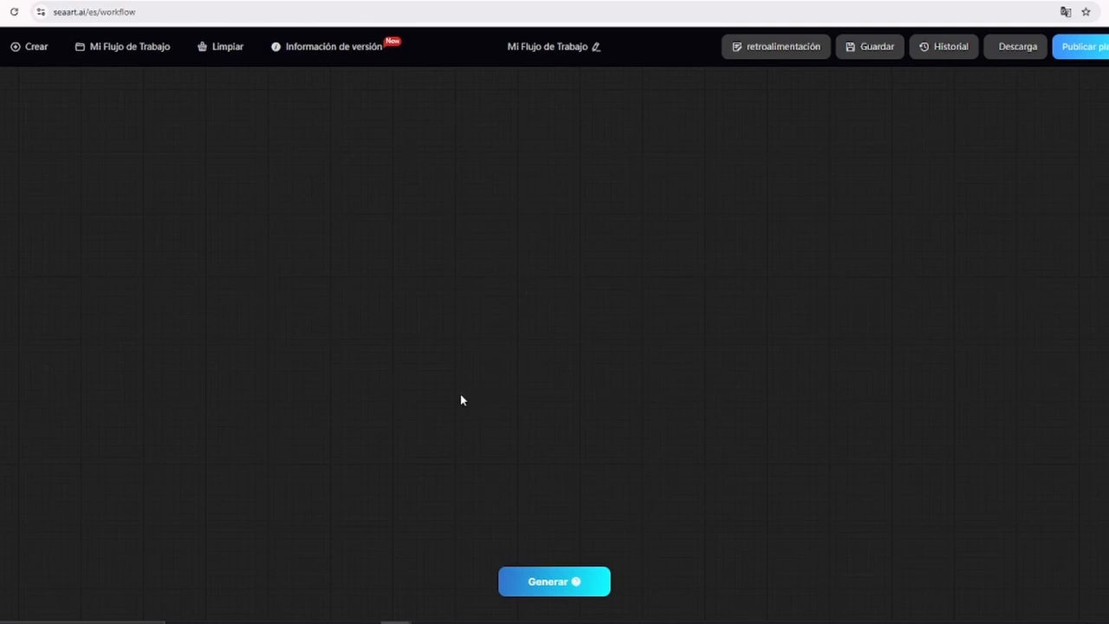
- Examine the blank canvas's node template option and look through the full list of node categories that can be added
{"action": "mouse_move", "coordinate": [586, 581]}
{"action": "right_click", "coordinate": [382, 232]}
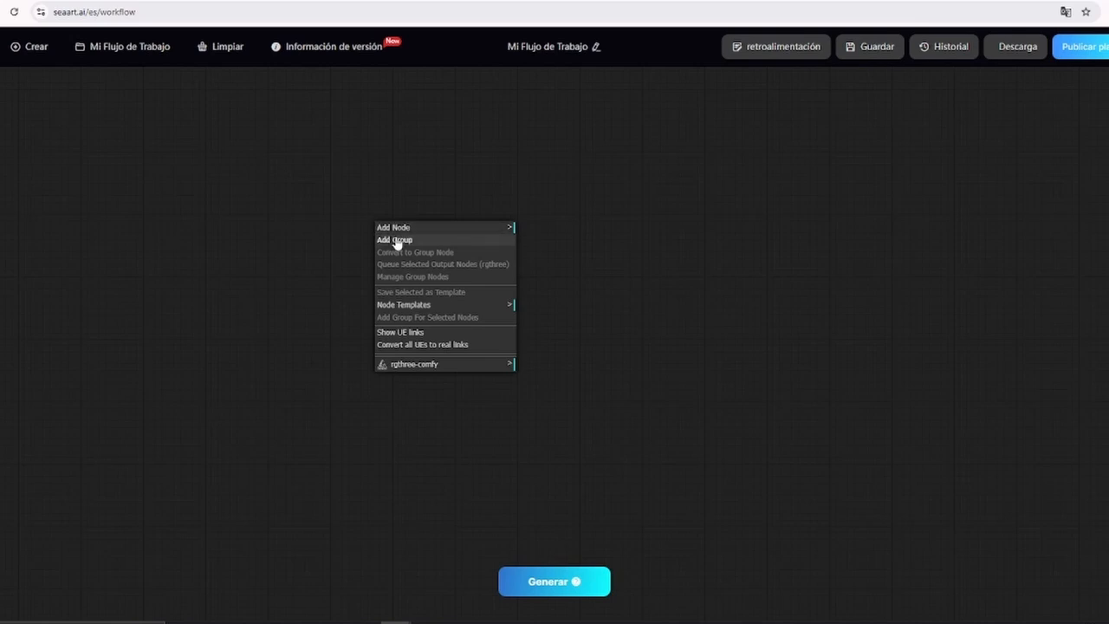
{"action": "left_click", "coordinate": [448, 310]}
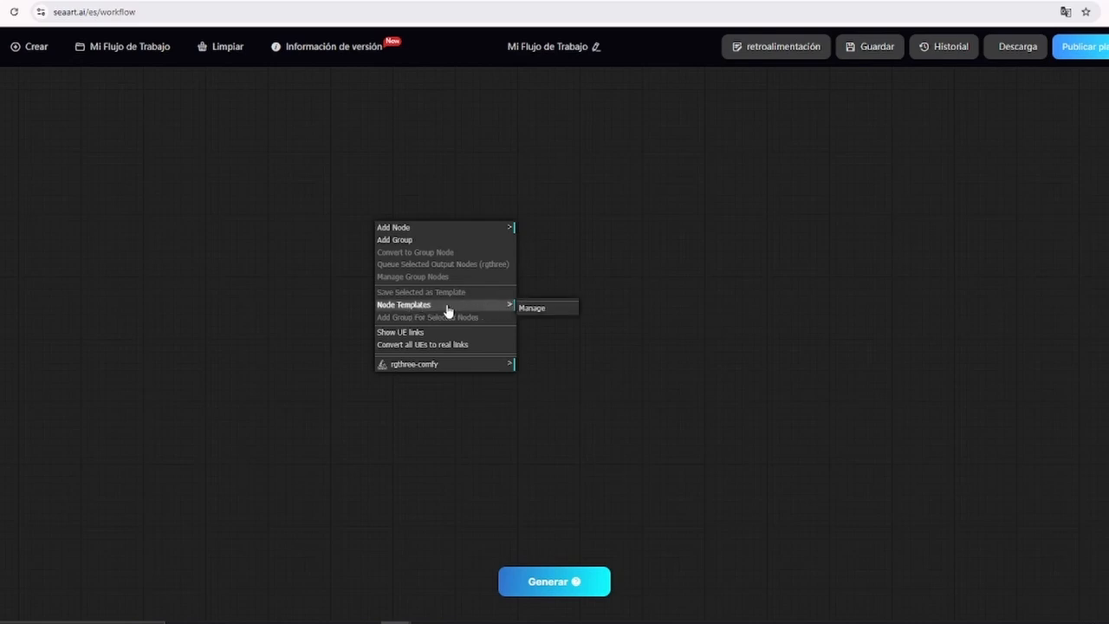
{"action": "left_click", "coordinate": [476, 229]}
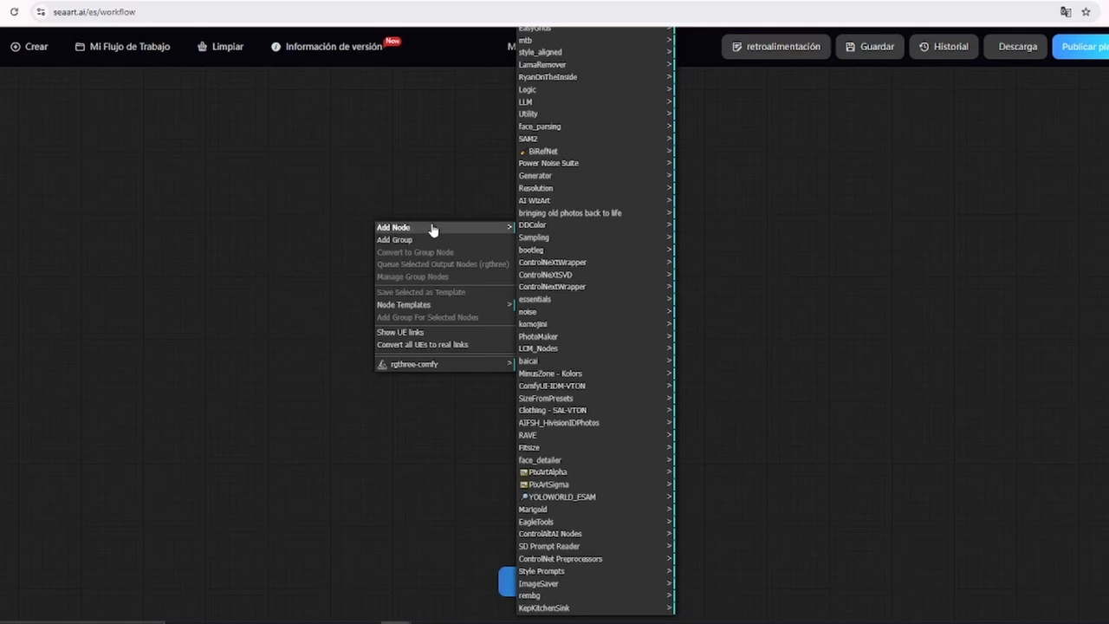
{"action": "scroll", "coordinate": [597, 284], "scroll_direction": "down", "scroll_amount": 2}
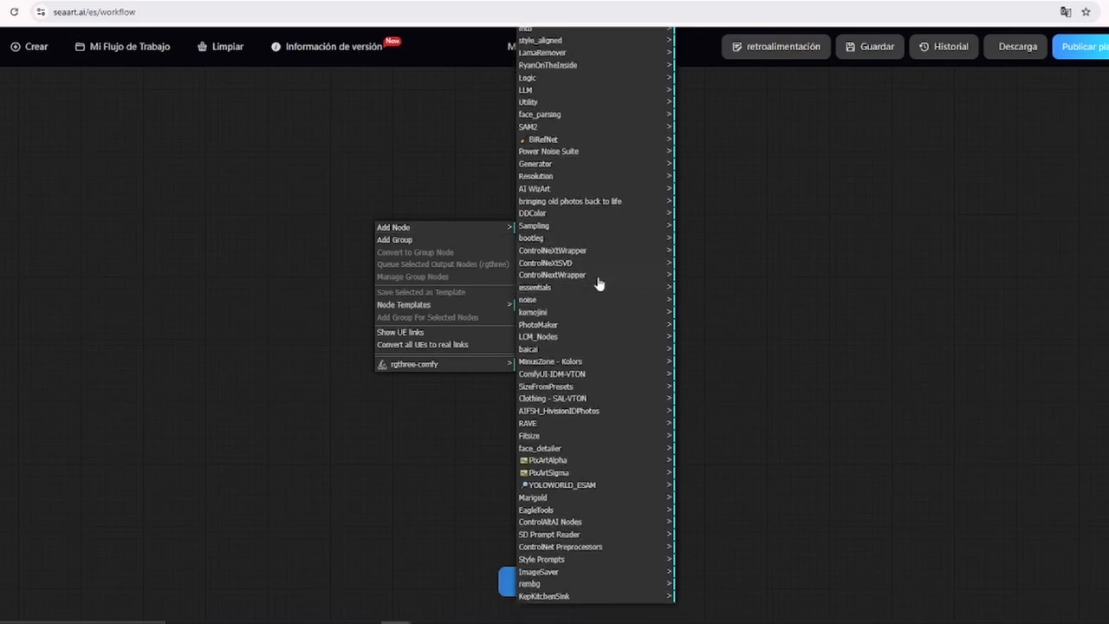
{"action": "scroll", "coordinate": [597, 284], "scroll_direction": "up", "scroll_amount": 3}
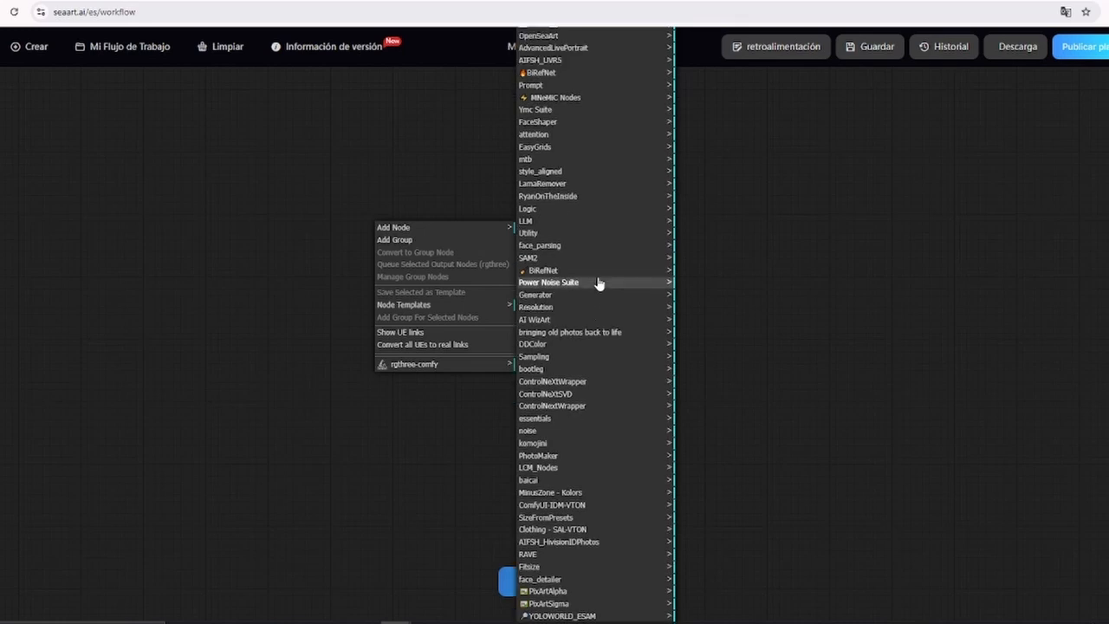
{"action": "scroll", "coordinate": [597, 284], "scroll_direction": "up", "scroll_amount": 4}
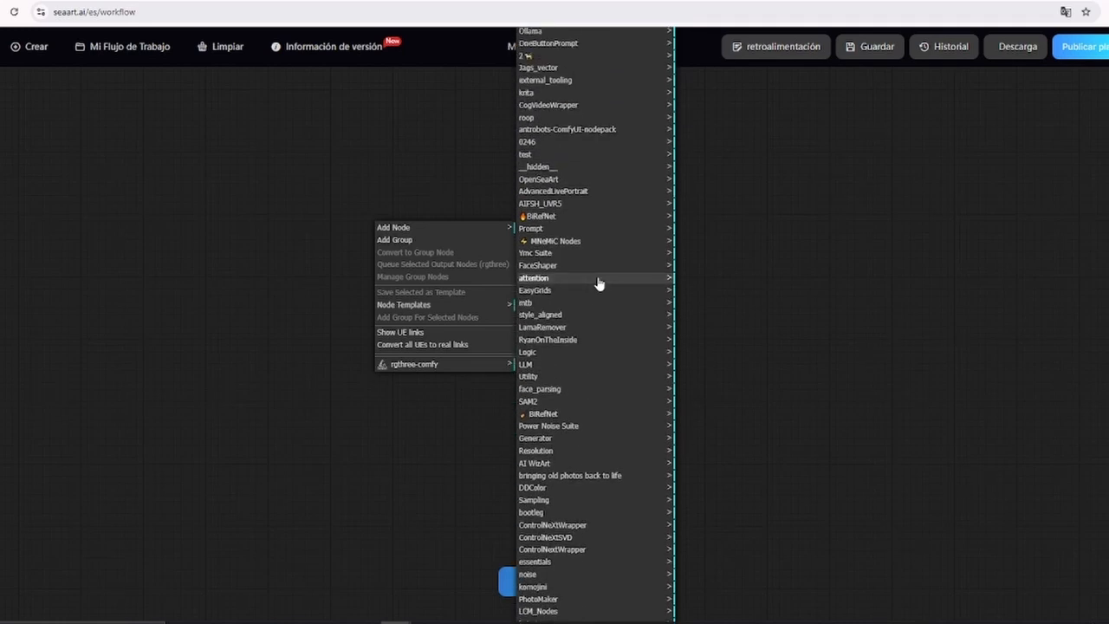
{"action": "scroll", "coordinate": [598, 284], "scroll_direction": "up", "scroll_amount": 4}
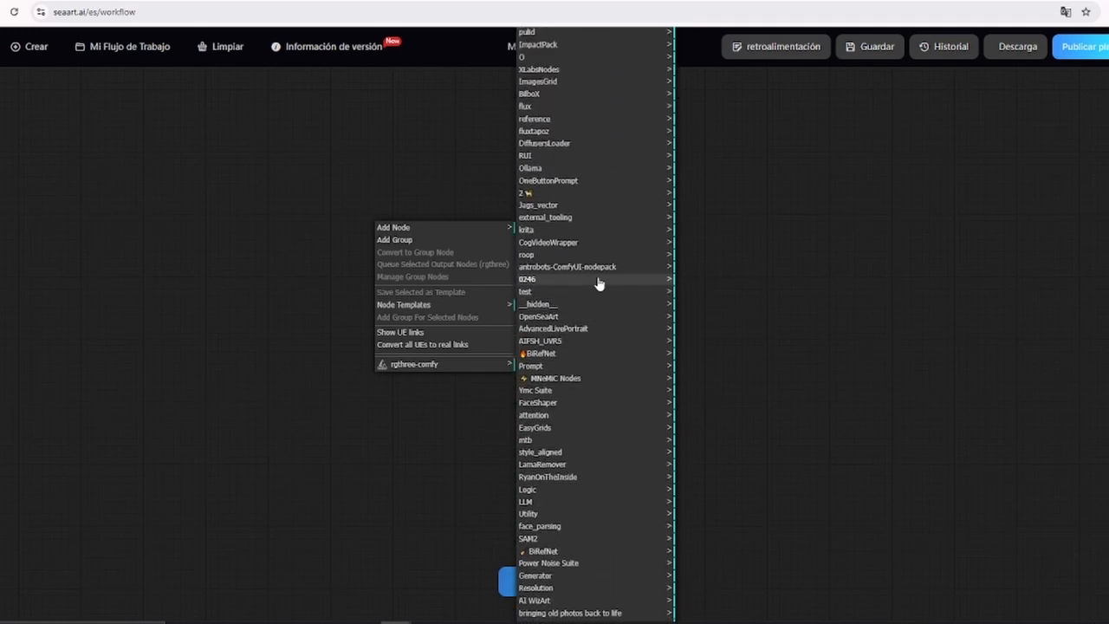
{"action": "scroll", "coordinate": [597, 284], "scroll_direction": "up", "scroll_amount": 4}
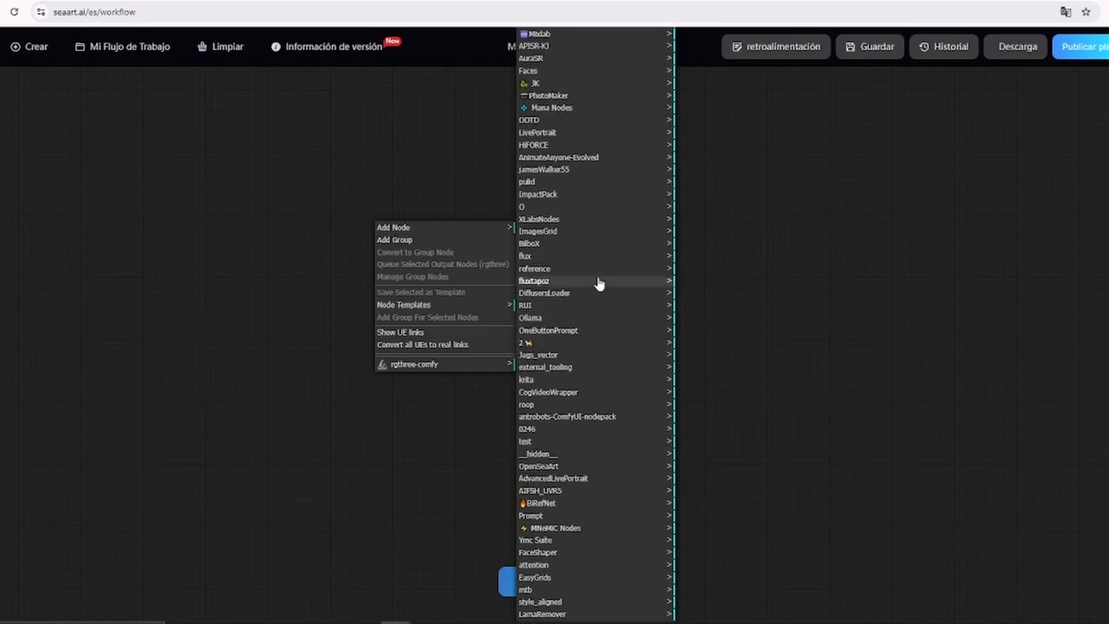
{"action": "scroll", "coordinate": [598, 284], "scroll_direction": "up", "scroll_amount": 4}
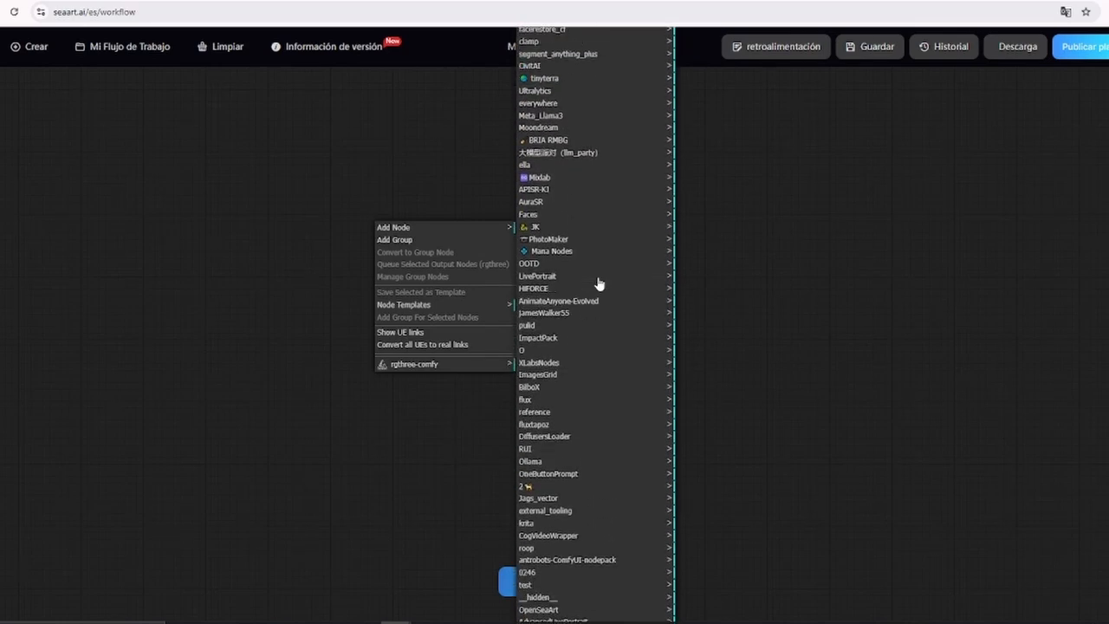
{"action": "scroll", "coordinate": [597, 284], "scroll_direction": "up", "scroll_amount": 4}
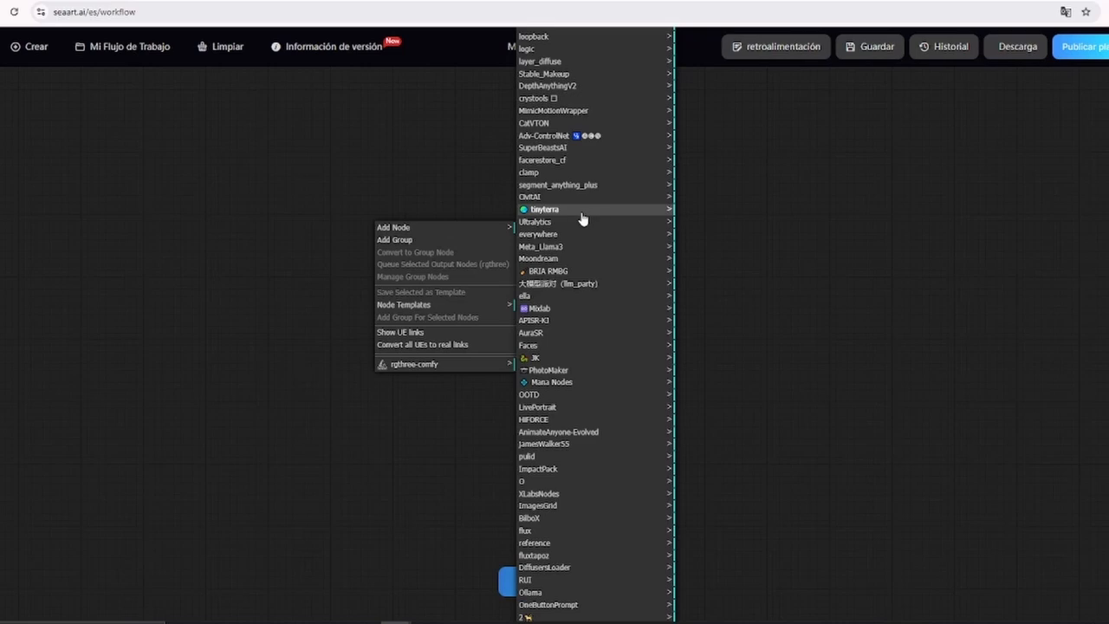
{"action": "scroll", "coordinate": [583, 219], "scroll_direction": "up", "scroll_amount": 3}
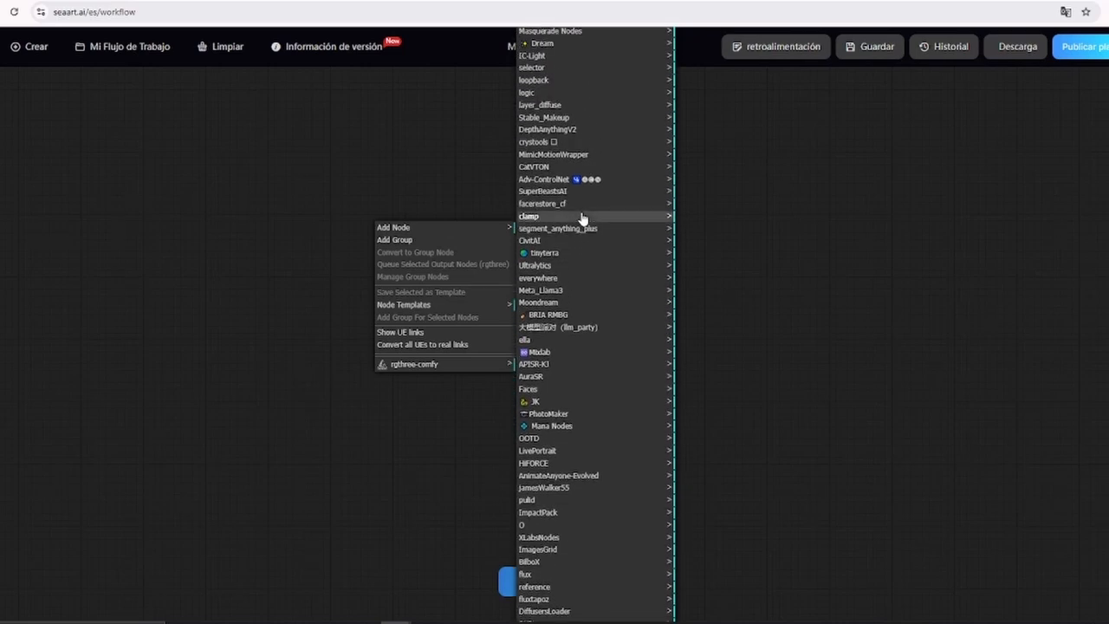
{"action": "scroll", "coordinate": [583, 219], "scroll_direction": "up", "scroll_amount": 5}
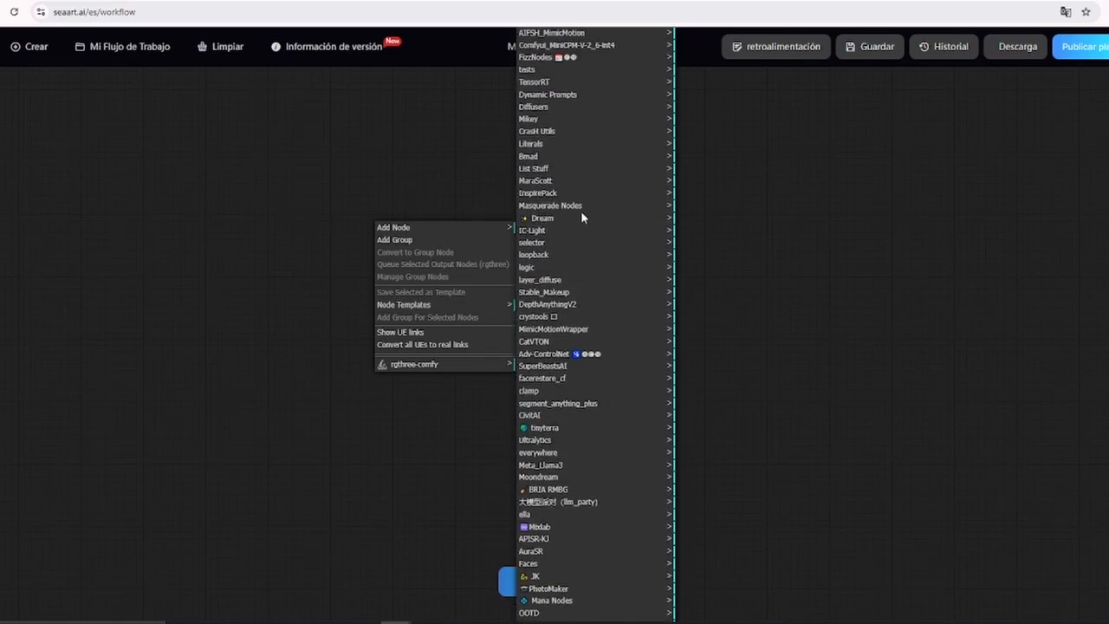
{"action": "scroll", "coordinate": [583, 219], "scroll_direction": "up", "scroll_amount": 4}
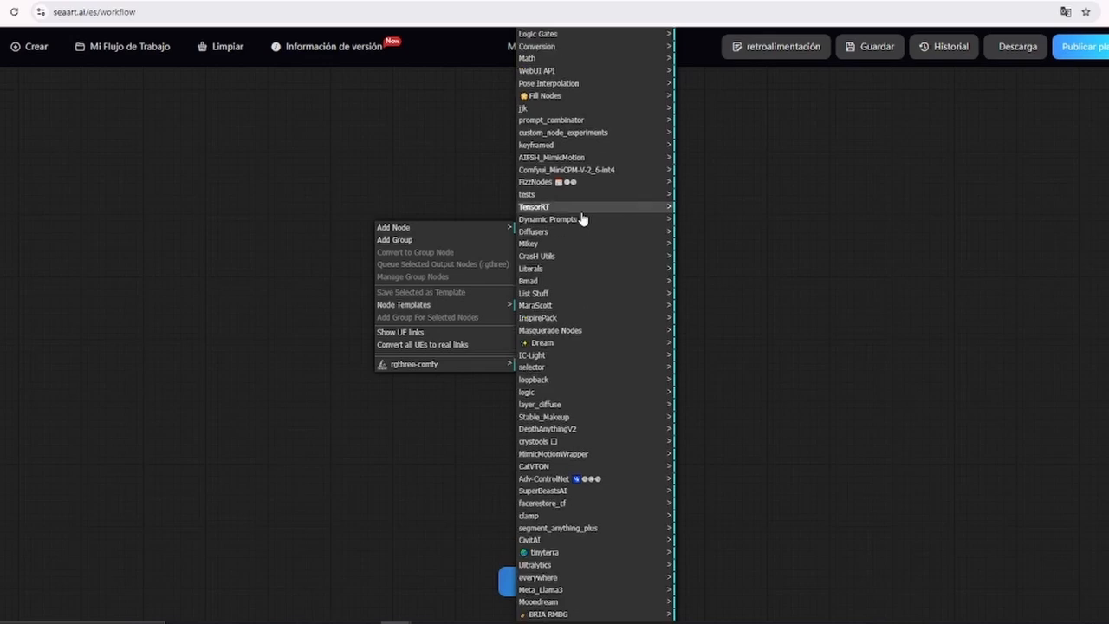
{"action": "scroll", "coordinate": [583, 219], "scroll_direction": "up", "scroll_amount": 4}
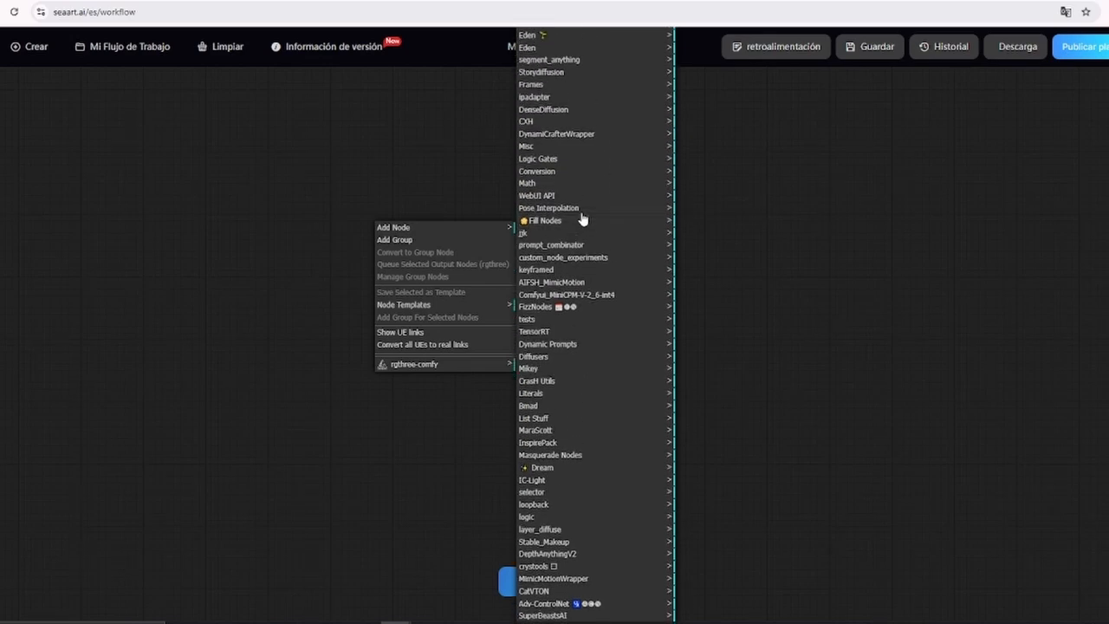
{"action": "scroll", "coordinate": [582, 219], "scroll_direction": "up", "scroll_amount": 4}
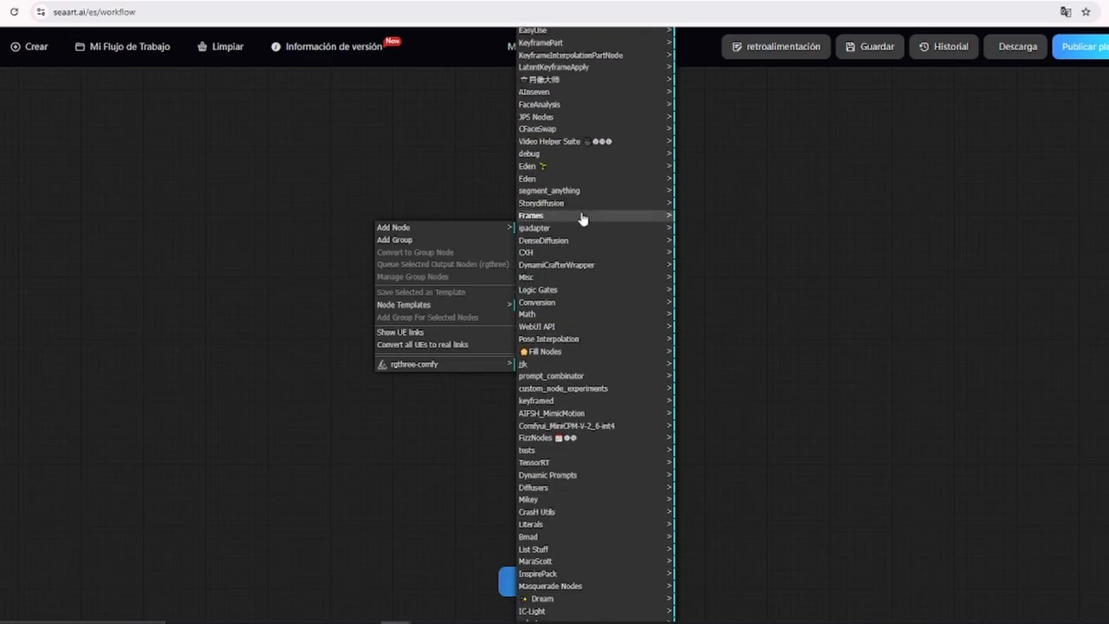
{"action": "scroll", "coordinate": [583, 219], "scroll_direction": "up", "scroll_amount": 6}
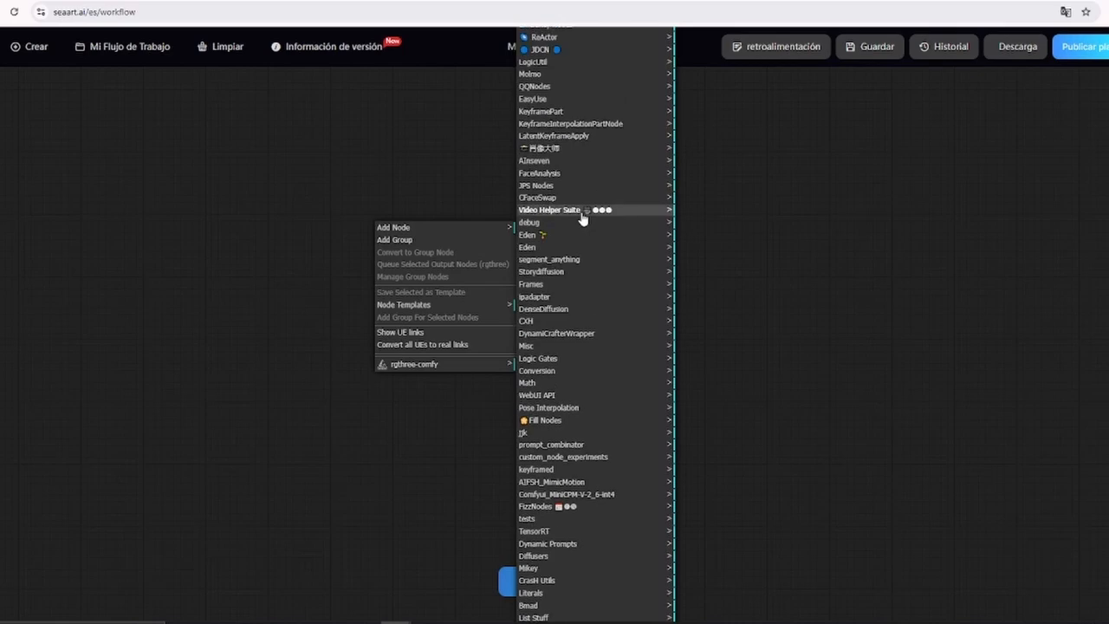
{"action": "scroll", "coordinate": [583, 219], "scroll_direction": "up", "scroll_amount": 5}
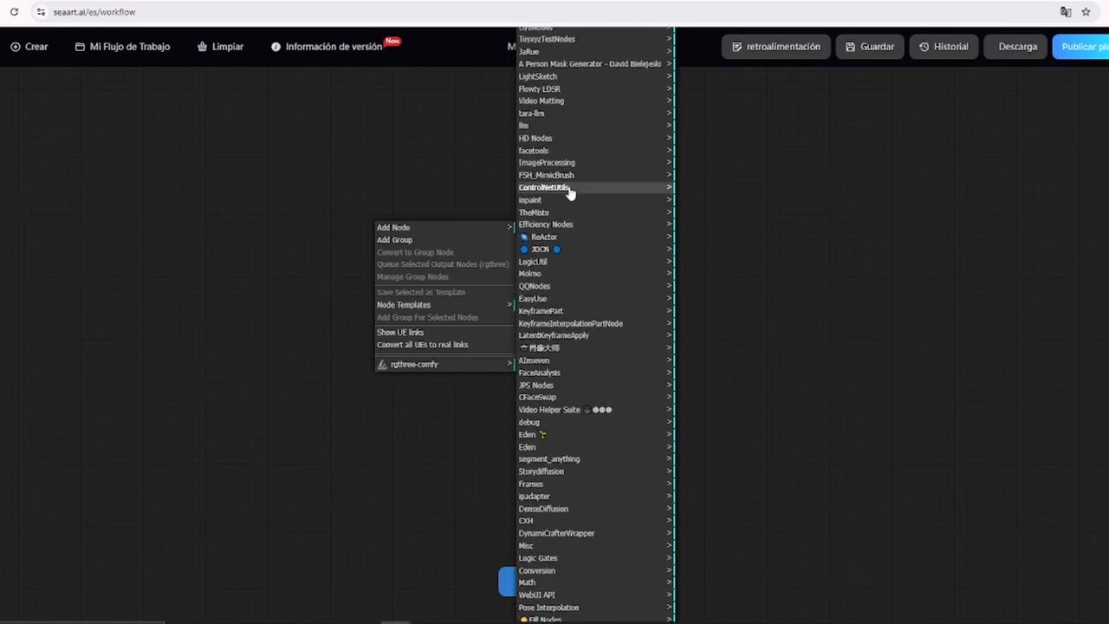
{"action": "scroll", "coordinate": [569, 189], "scroll_direction": "up", "scroll_amount": 4}
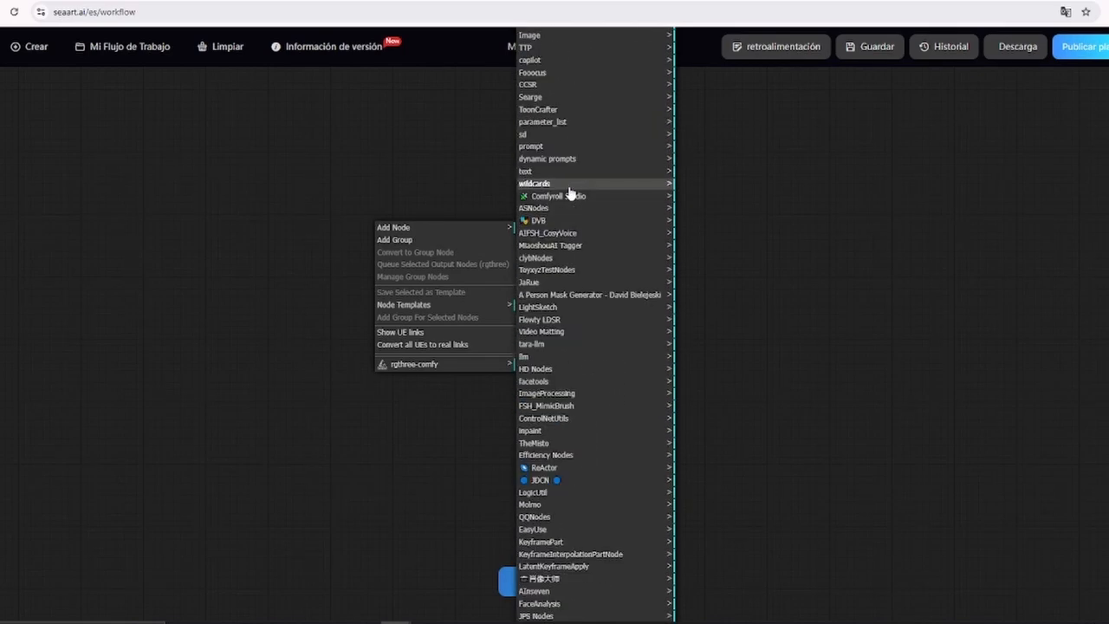
{"action": "left_click", "coordinate": [263, 182]}
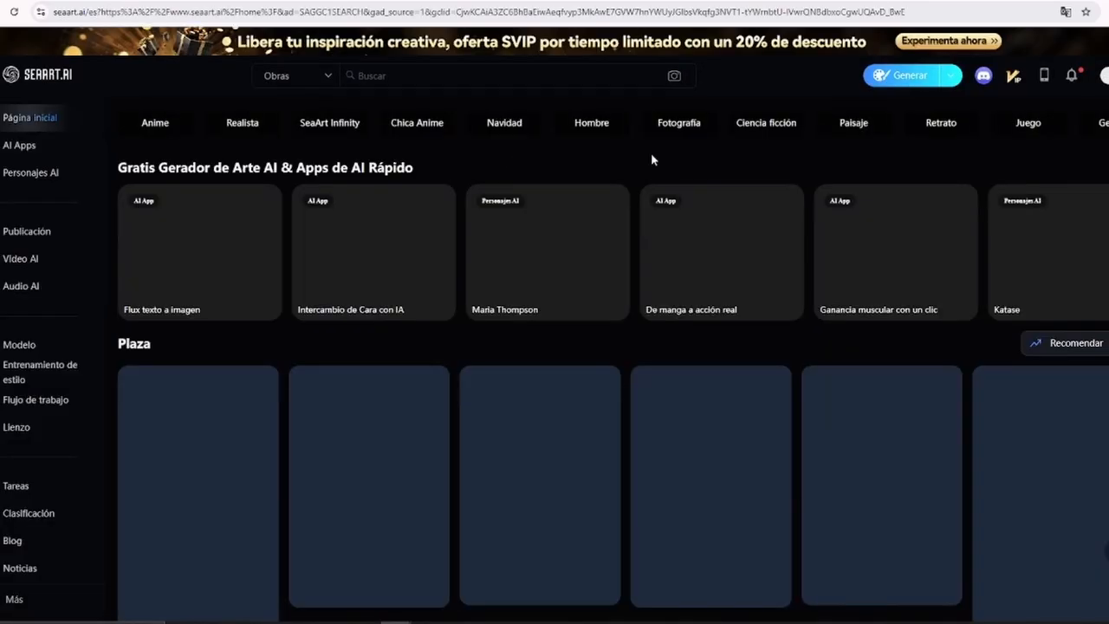
- Start another new workflow from the home page, dismiss the translation prompt, and use the basic image-to-image template
{"action": "mouse_move", "coordinate": [936, 81]}
{"action": "left_click", "coordinate": [931, 131]}
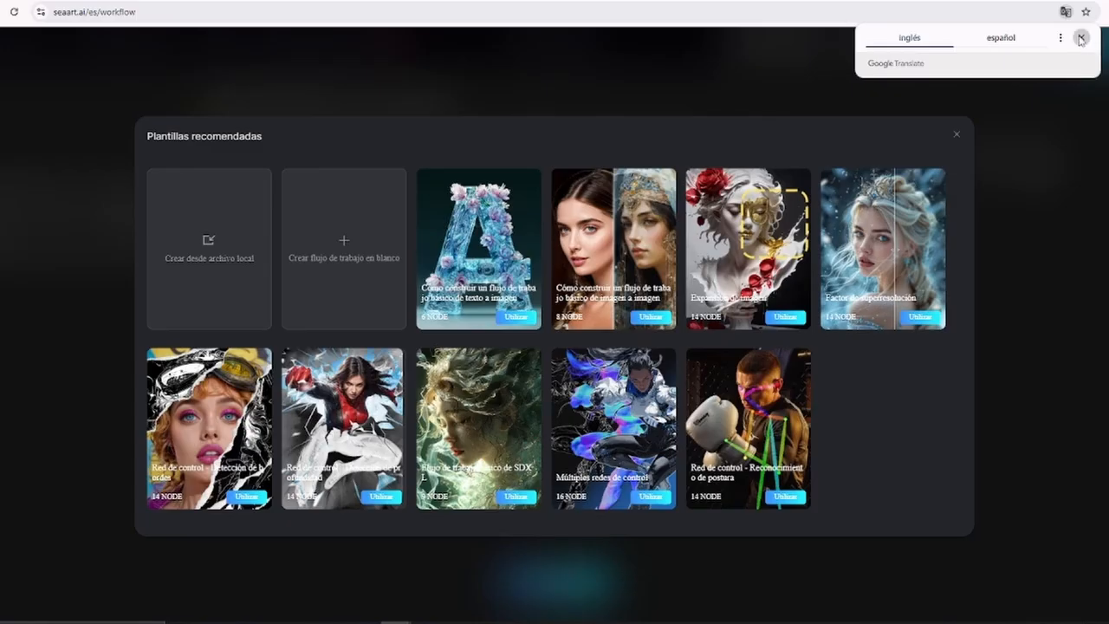
{"action": "left_click", "coordinate": [1081, 37]}
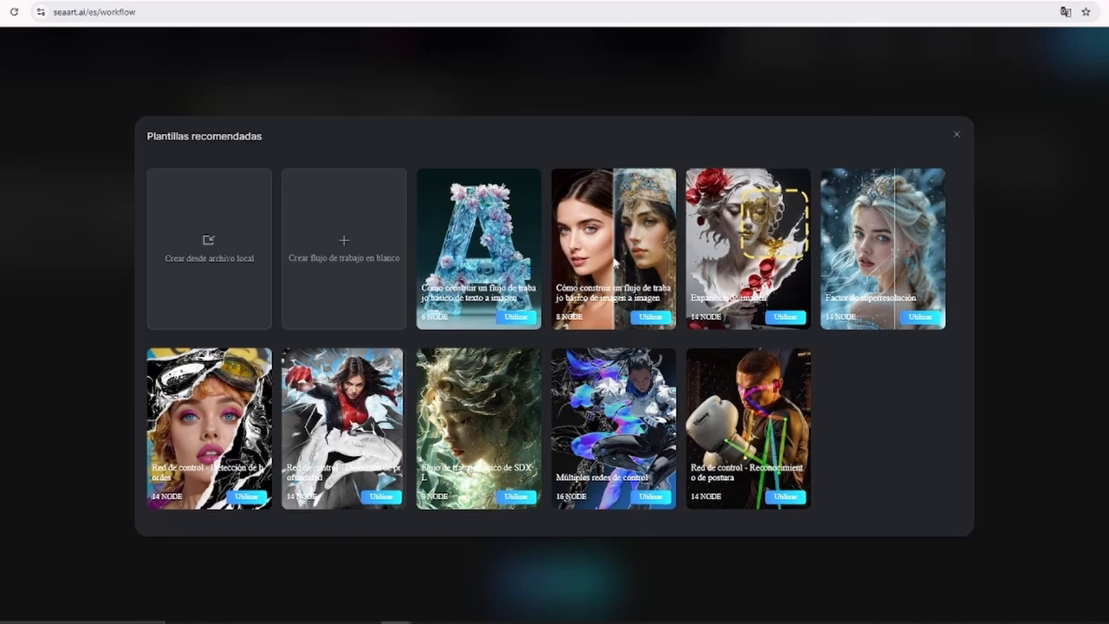
{"action": "left_click", "coordinate": [649, 317]}
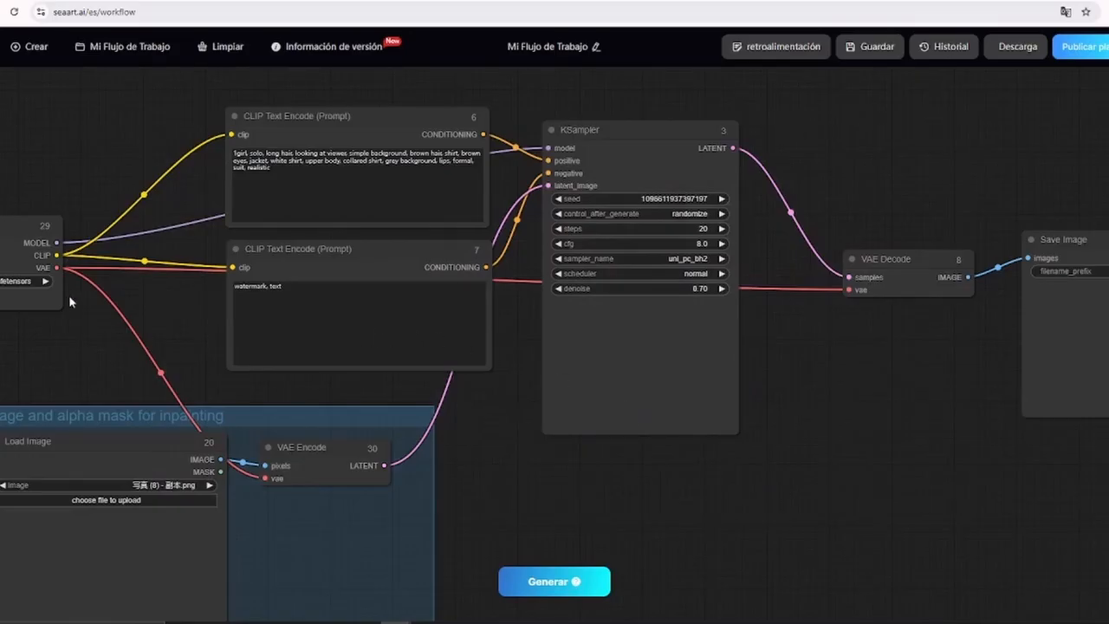
- Examine the image-to-image workflow's checkpoint, prompt, image loading, sampler and decoding nodes, and check the canvas options for adding nodes
{"action": "left_click_drag", "start_coordinate": [82, 342], "coordinate": [250, 287]}
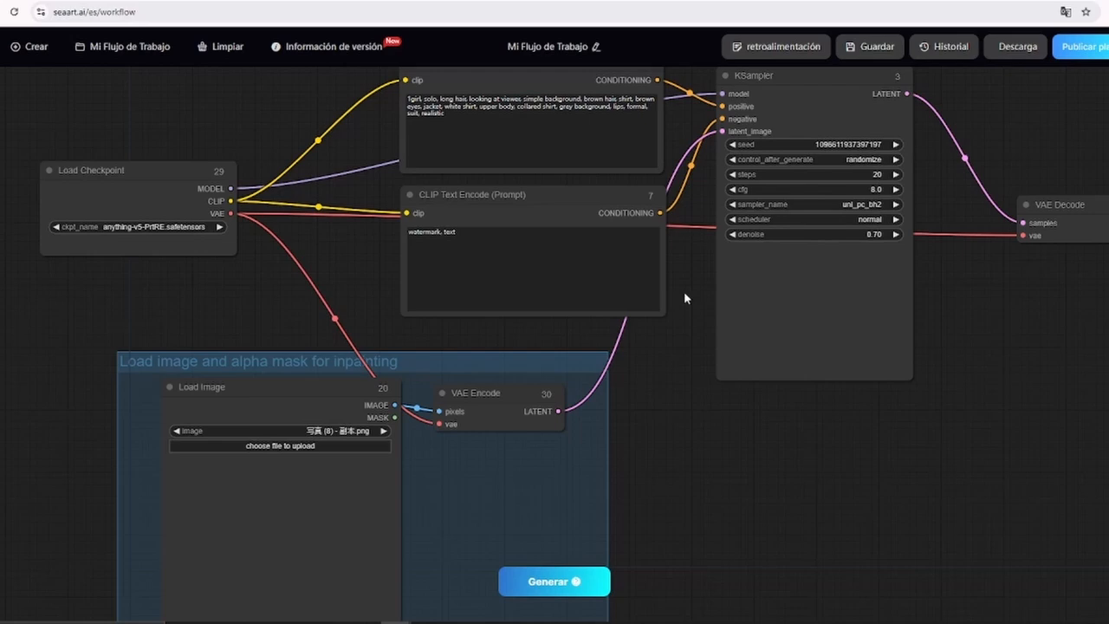
{"action": "left_click_drag", "start_coordinate": [684, 291], "coordinate": [510, 394]}
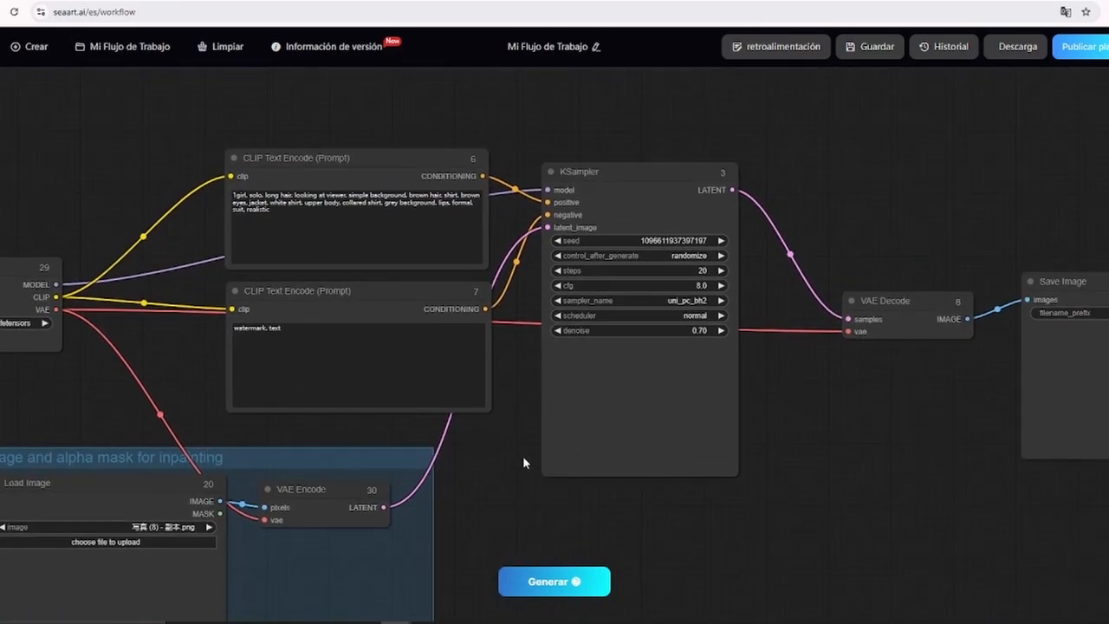
{"action": "left_click_drag", "start_coordinate": [522, 455], "coordinate": [632, 390]}
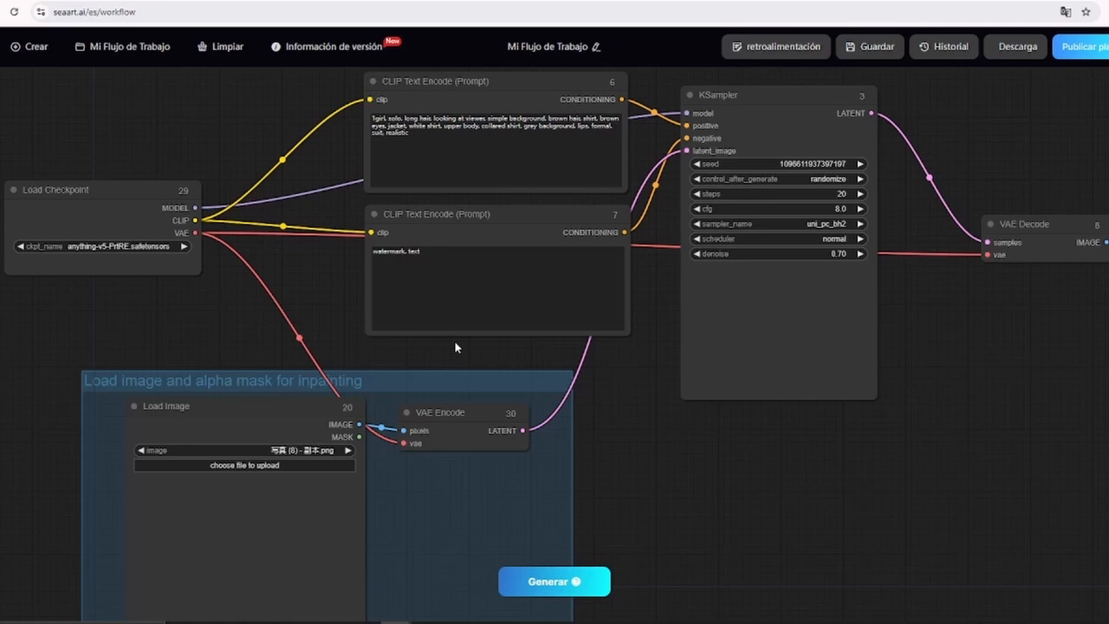
{"action": "right_click", "coordinate": [629, 412]}
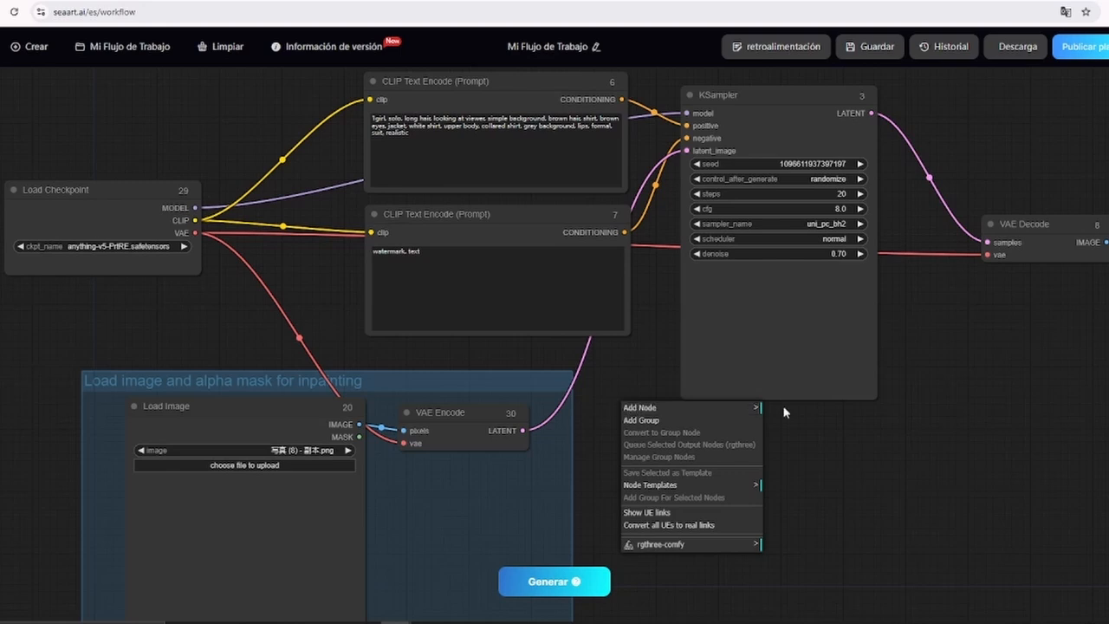
{"action": "left_click", "coordinate": [730, 408]}
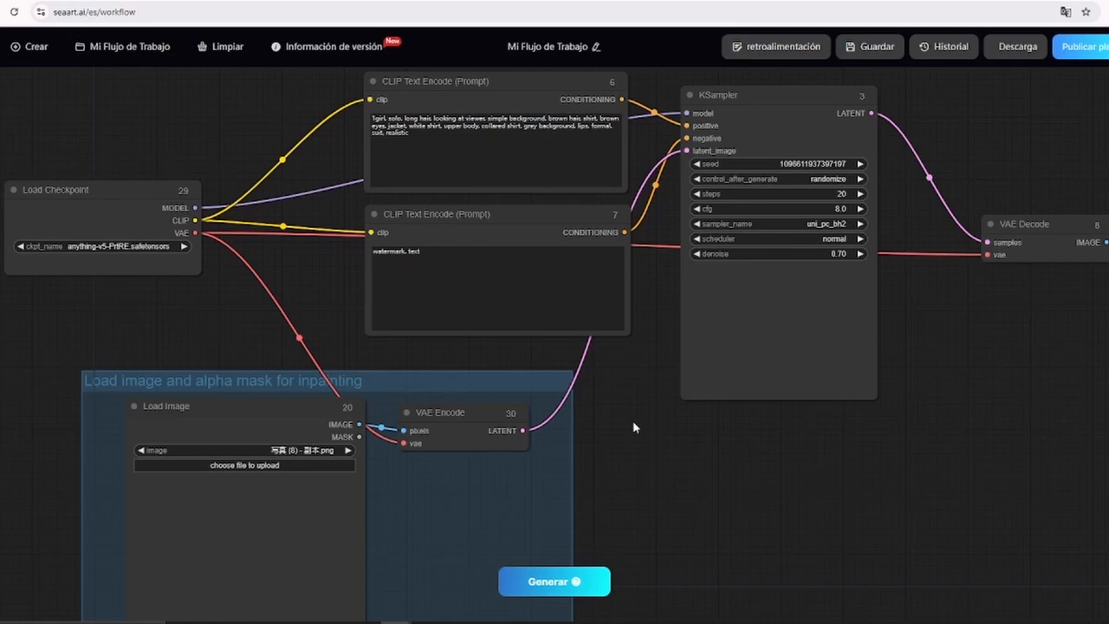
{"action": "scroll", "coordinate": [660, 339], "scroll_direction": "up", "scroll_amount": 3}
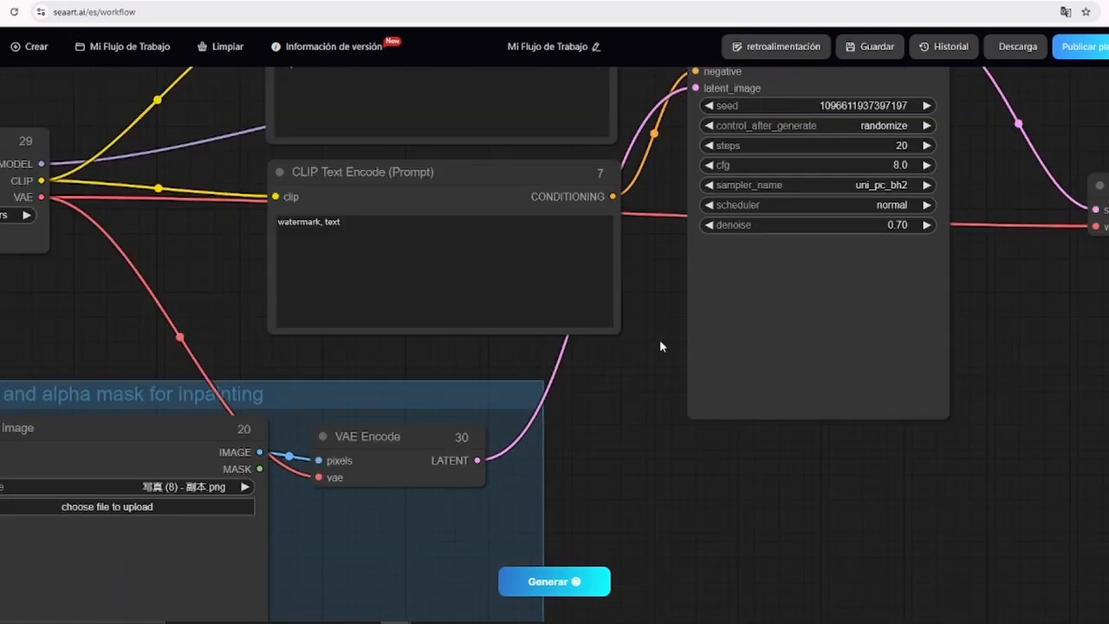
{"action": "scroll", "coordinate": [659, 338], "scroll_direction": "down", "scroll_amount": 5}
{"action": "right_click", "coordinate": [658, 346]}
{"action": "left_click", "coordinate": [603, 394]}
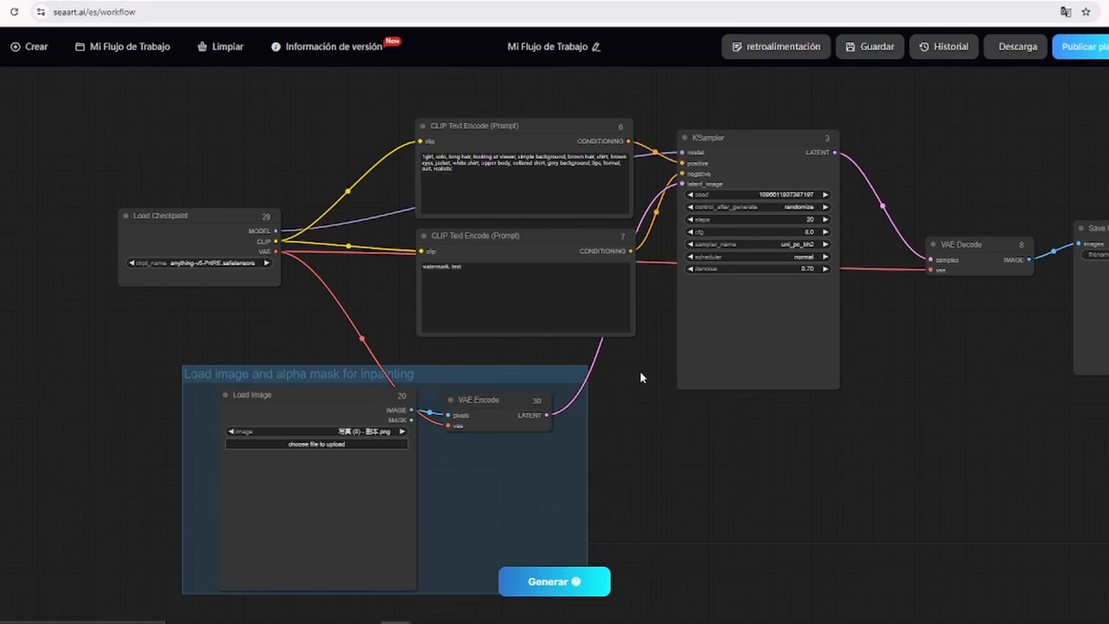
{"action": "left_click_drag", "start_coordinate": [641, 377], "coordinate": [509, 385]}
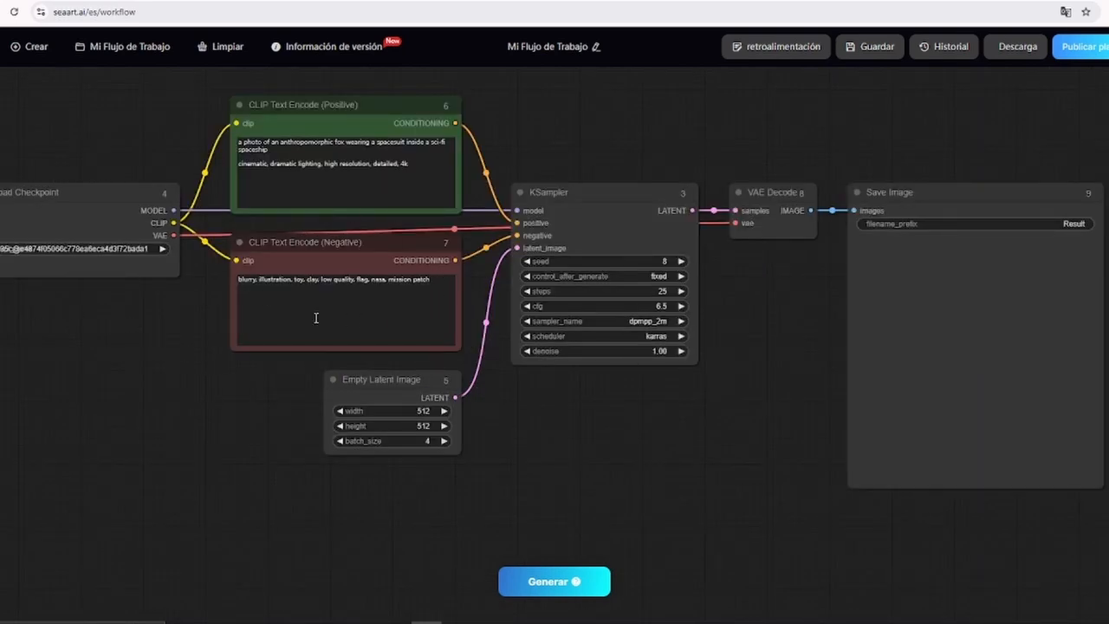
- Load the FLUX Dev checkpoint and replace the positive prompt with the copied "DJ Froggy in the house!" nightclub scene description
{"action": "left_click", "coordinate": [82, 250]}
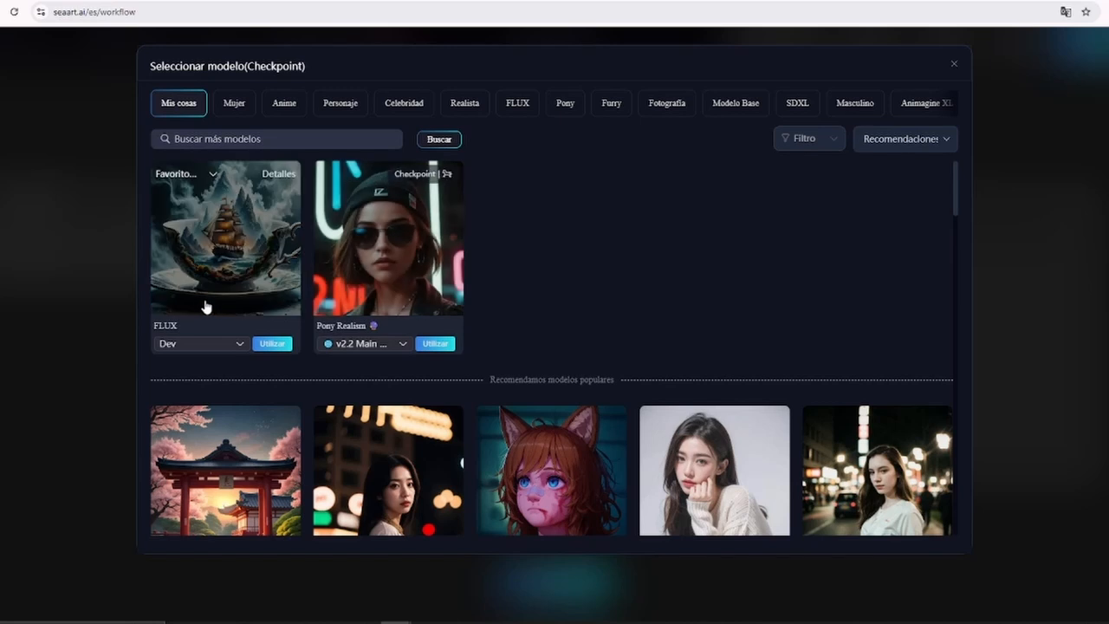
{"action": "left_click", "coordinate": [274, 344]}
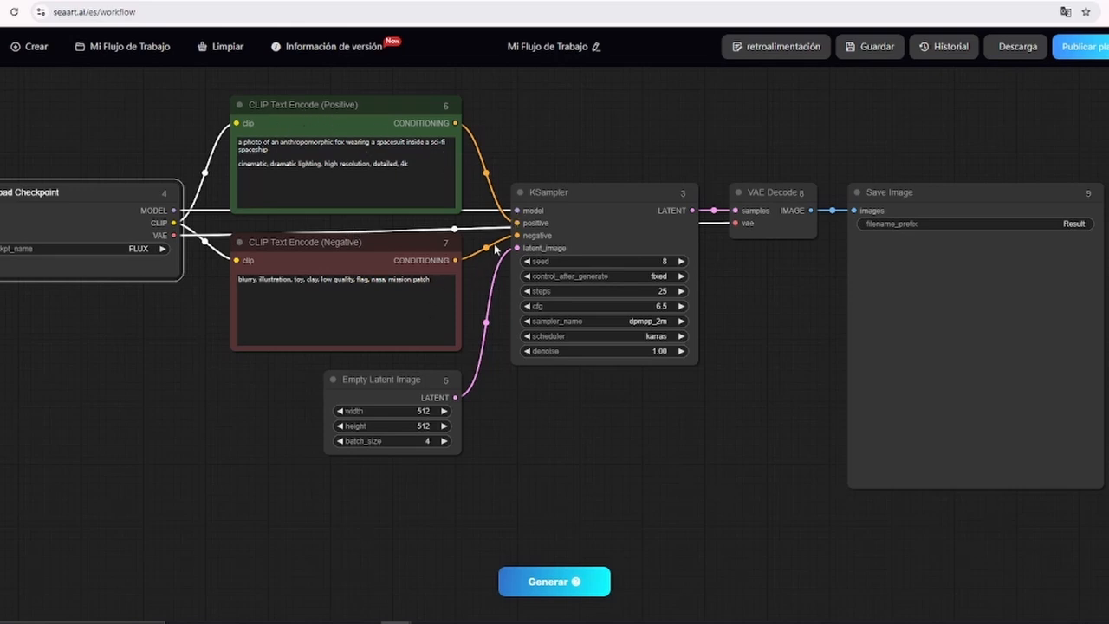
{"action": "left_click", "coordinate": [422, 163]}
{"action": "left_click_drag", "start_coordinate": [423, 164], "coordinate": [216, 137]}
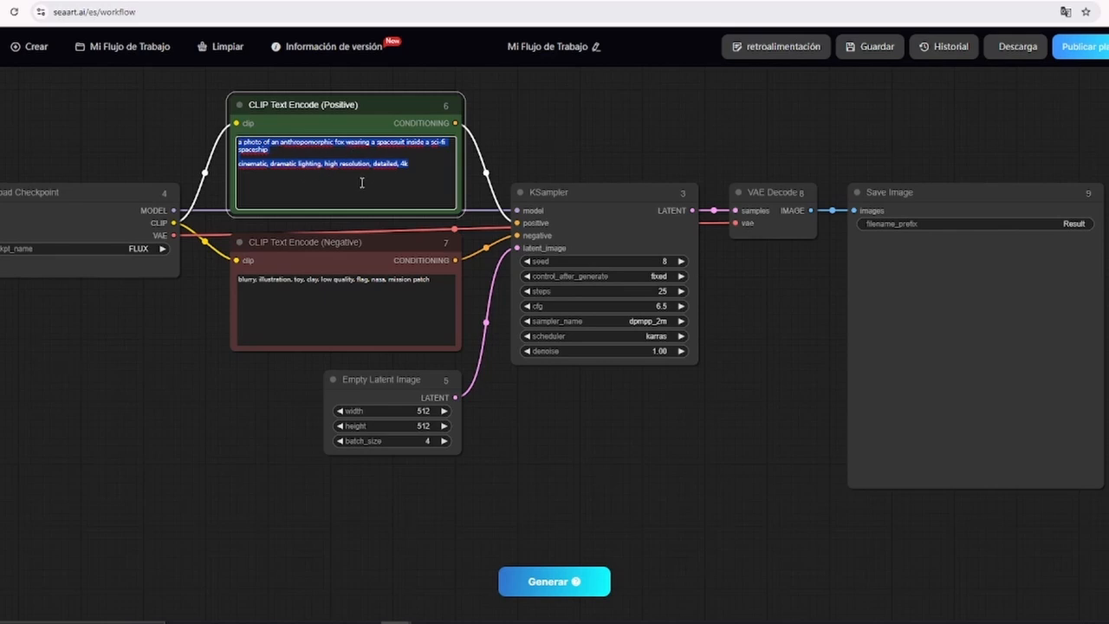
{"action": "key", "text": "ctrl+v"}
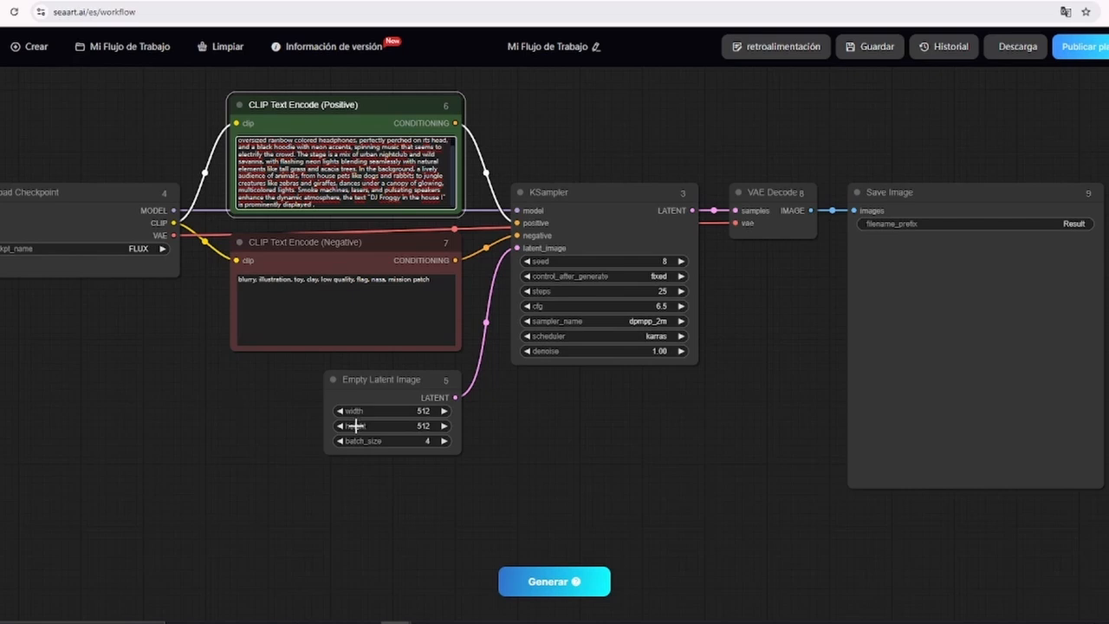
- Set the empty latent image's width to 960
{"action": "left_click", "coordinate": [424, 410]}
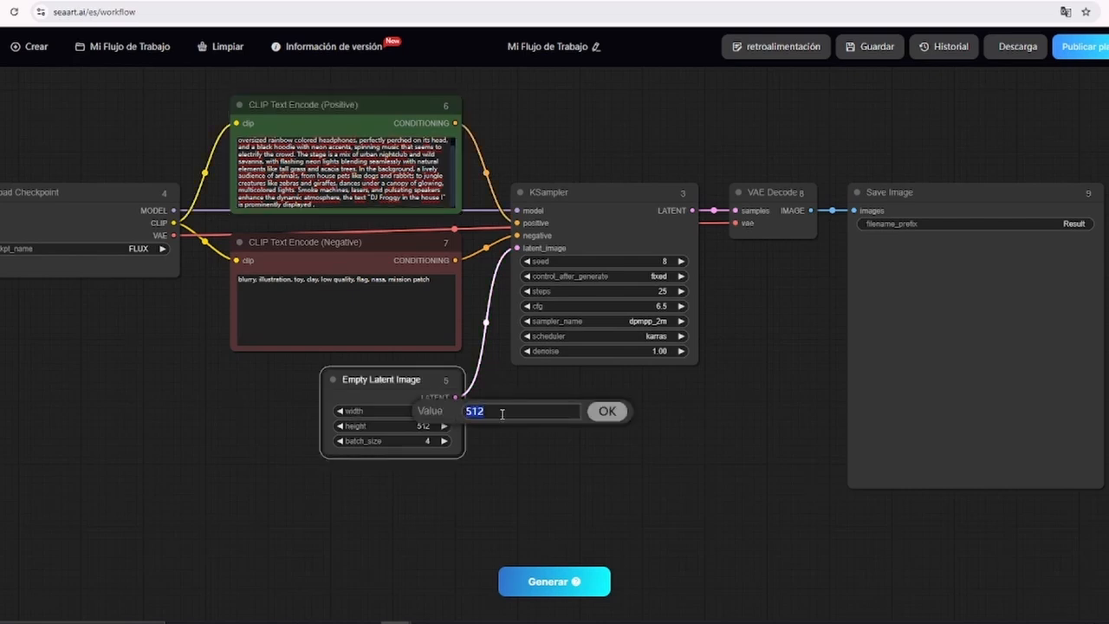
{"action": "type", "text": "960"}
{"action": "key", "text": "Return"}
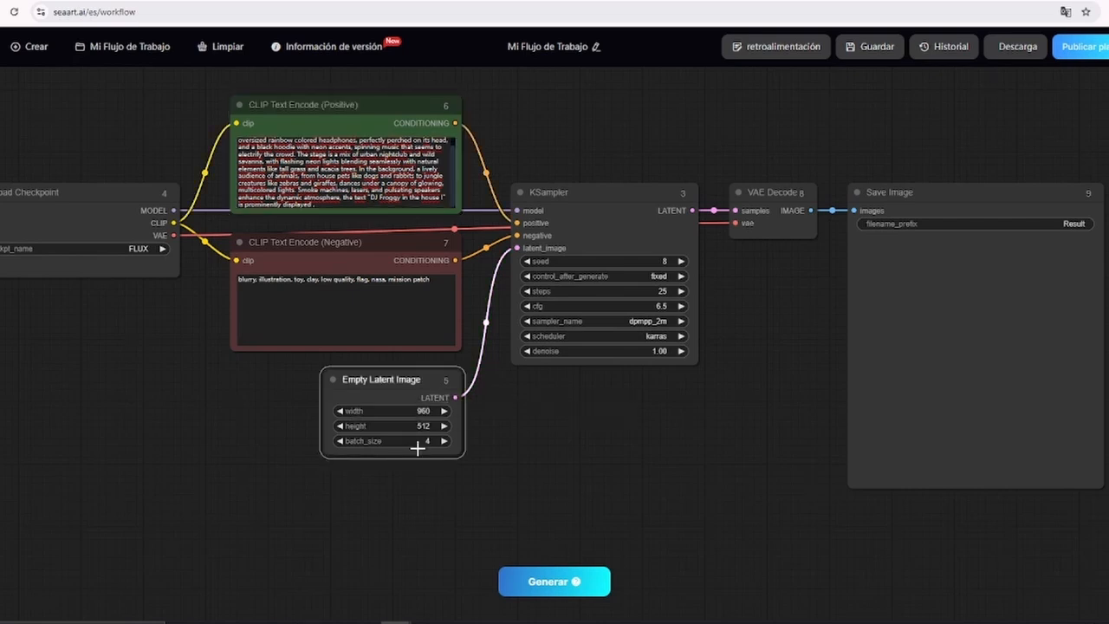
- Set the KSampler to 30 steps with the normal scheduler, check the available samplers, and generate the images
{"action": "left_click", "coordinate": [622, 261]}
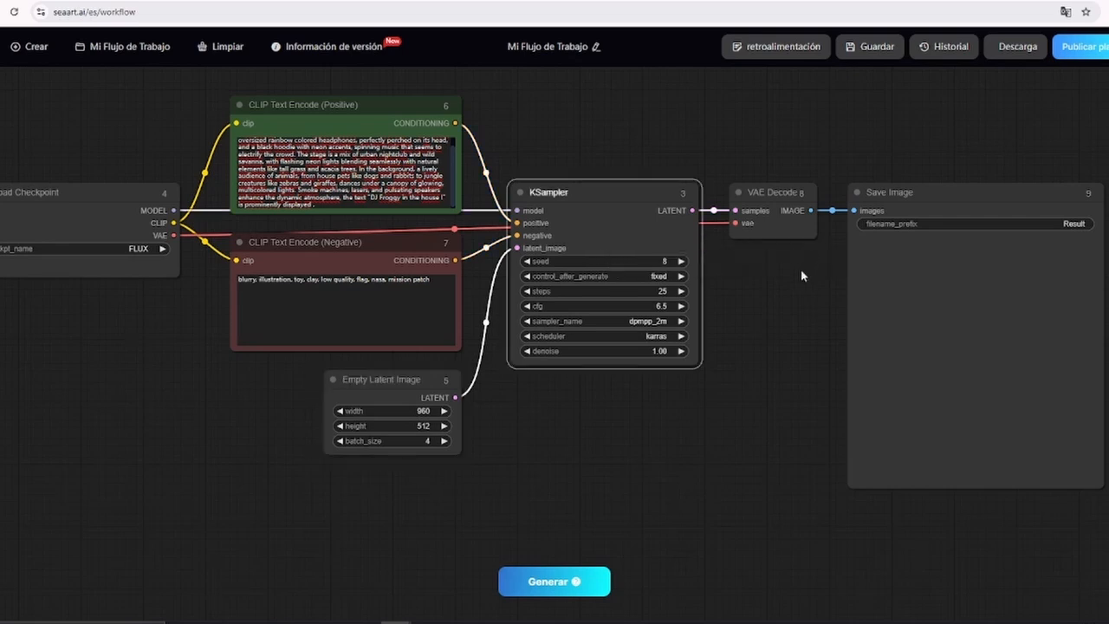
{"action": "left_click", "coordinate": [606, 292]}
{"action": "type", "text": "30"}
{"action": "key", "text": "Return"}
{"action": "left_click", "coordinate": [587, 336]}
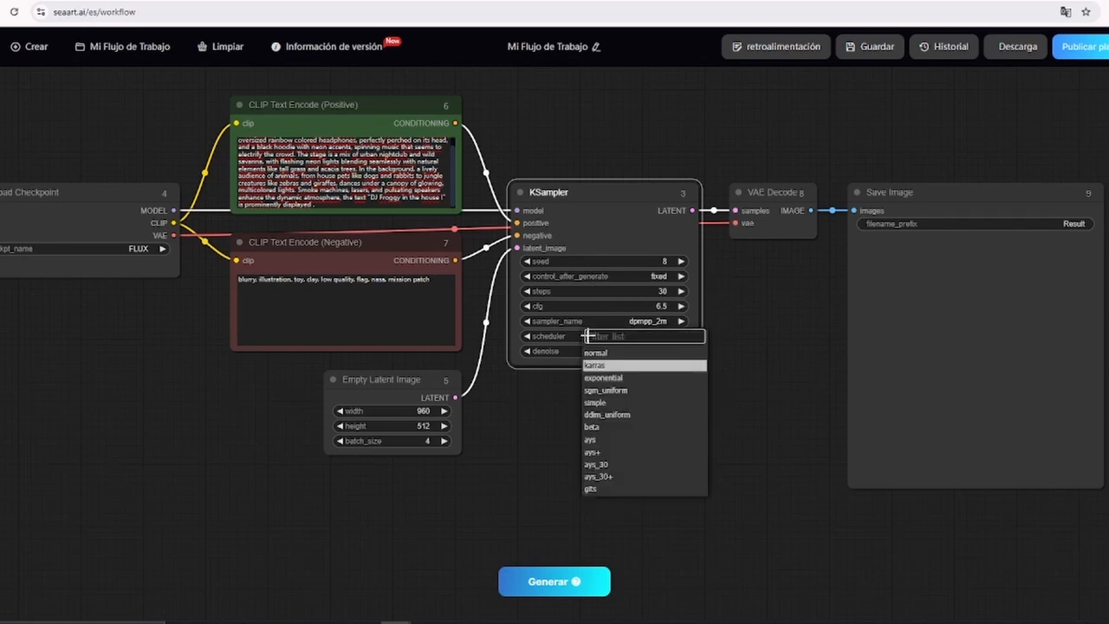
{"action": "scroll", "coordinate": [605, 415], "scroll_direction": "down", "scroll_amount": 3}
{"action": "scroll", "coordinate": [605, 415], "scroll_direction": "up", "scroll_amount": 4}
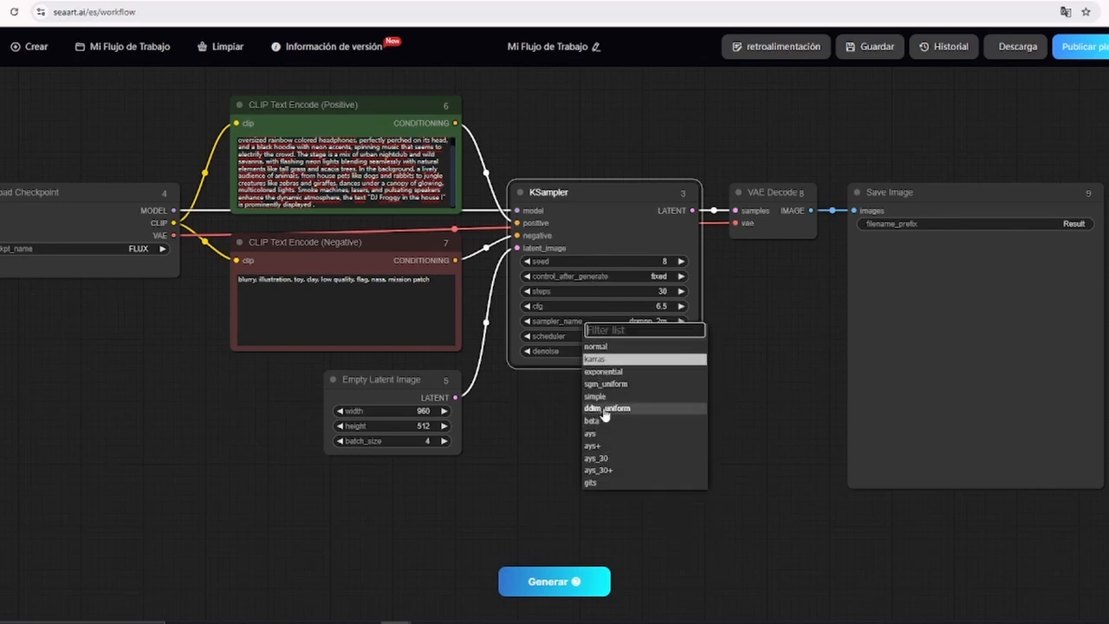
{"action": "left_click", "coordinate": [567, 321]}
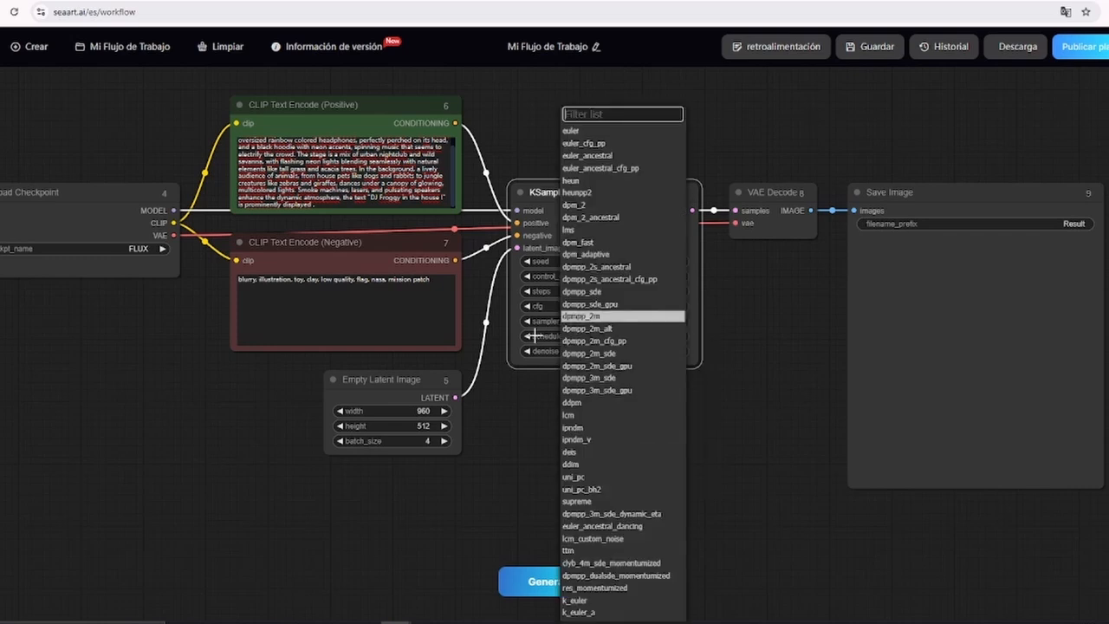
{"action": "left_click", "coordinate": [518, 330]}
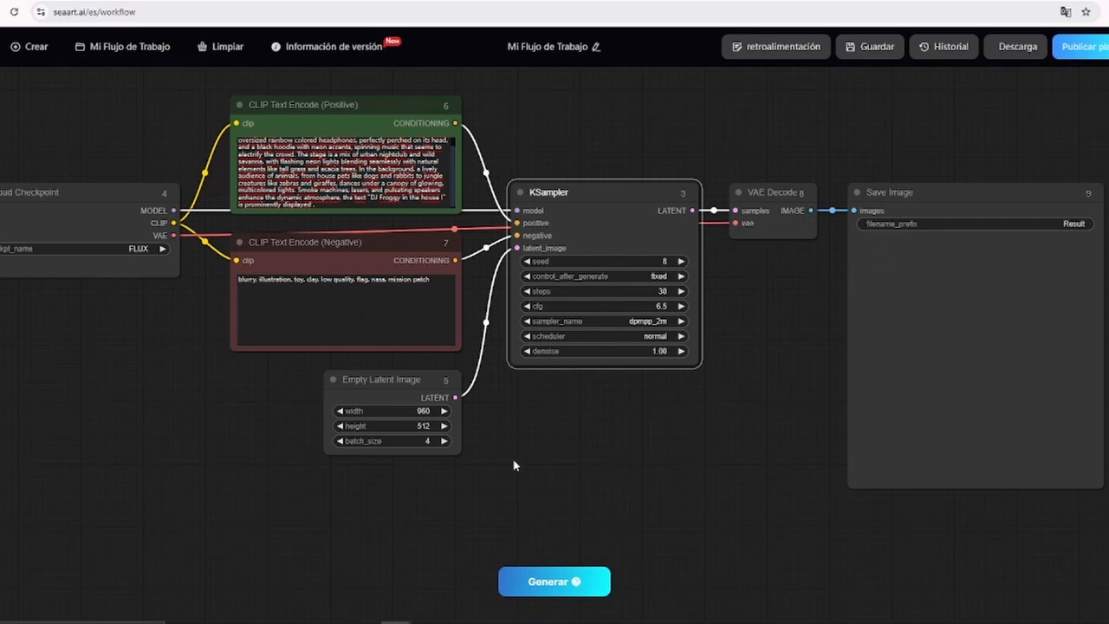
{"action": "left_click", "coordinate": [549, 581]}
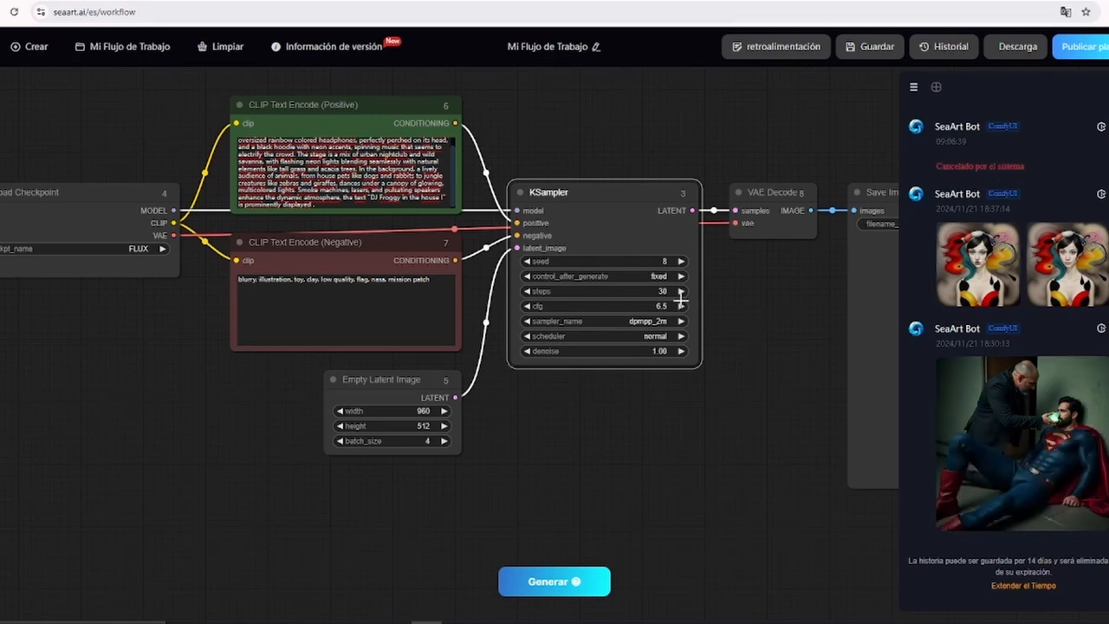
- Set the KSampler's steps to 25 and run the generation again
{"action": "left_click", "coordinate": [624, 291]}
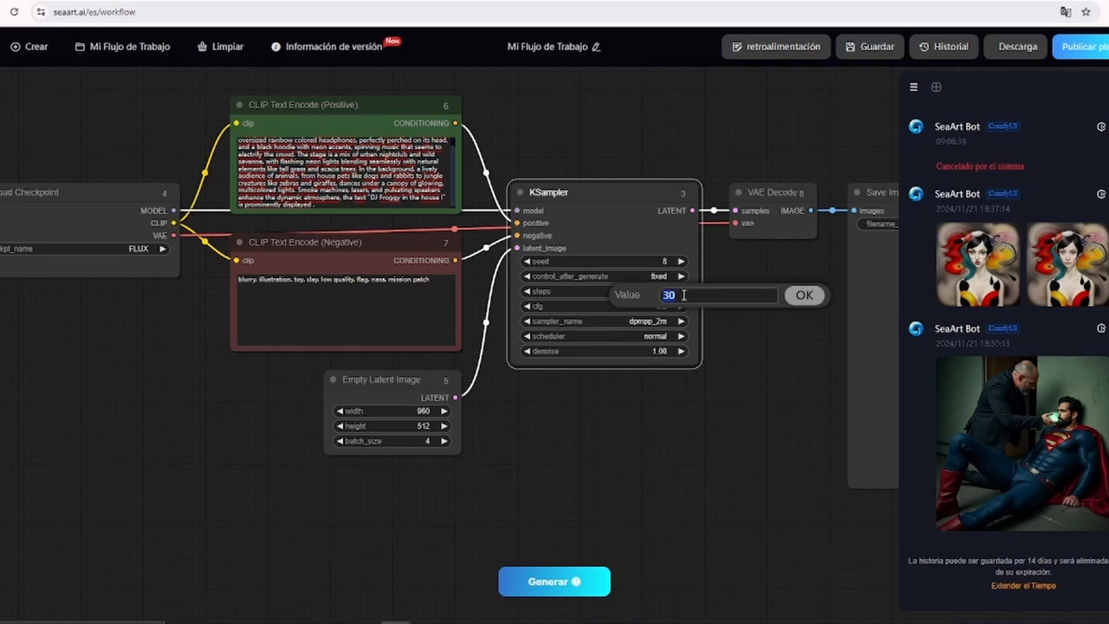
{"action": "double_click", "coordinate": [668, 295]}
{"action": "type", "text": "25"}
{"action": "key", "text": "Return"}
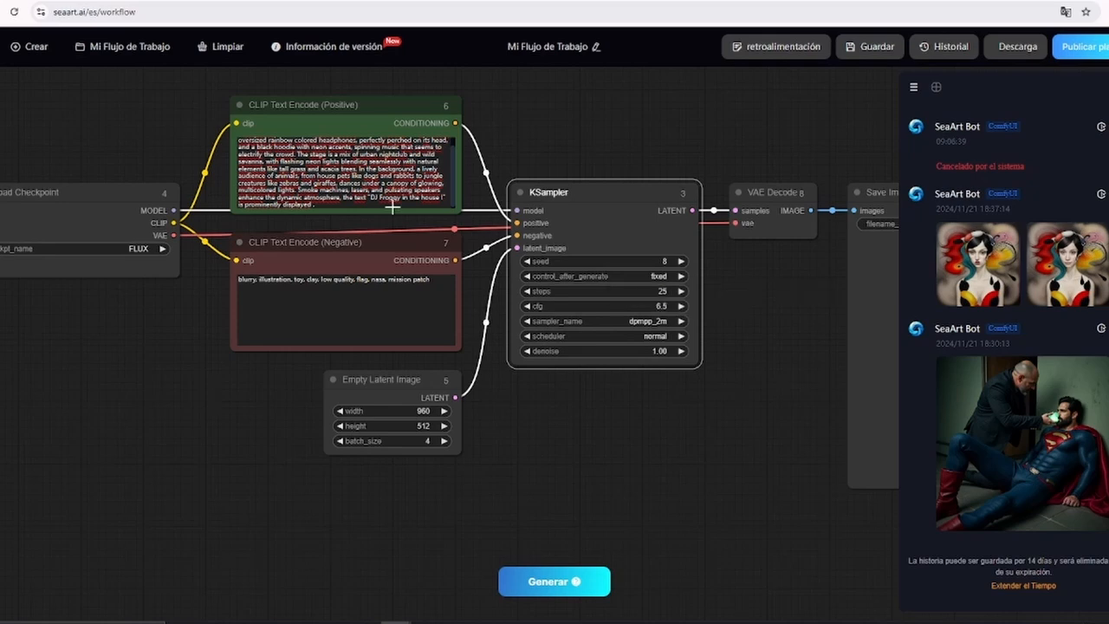
{"action": "left_click", "coordinate": [558, 580]}
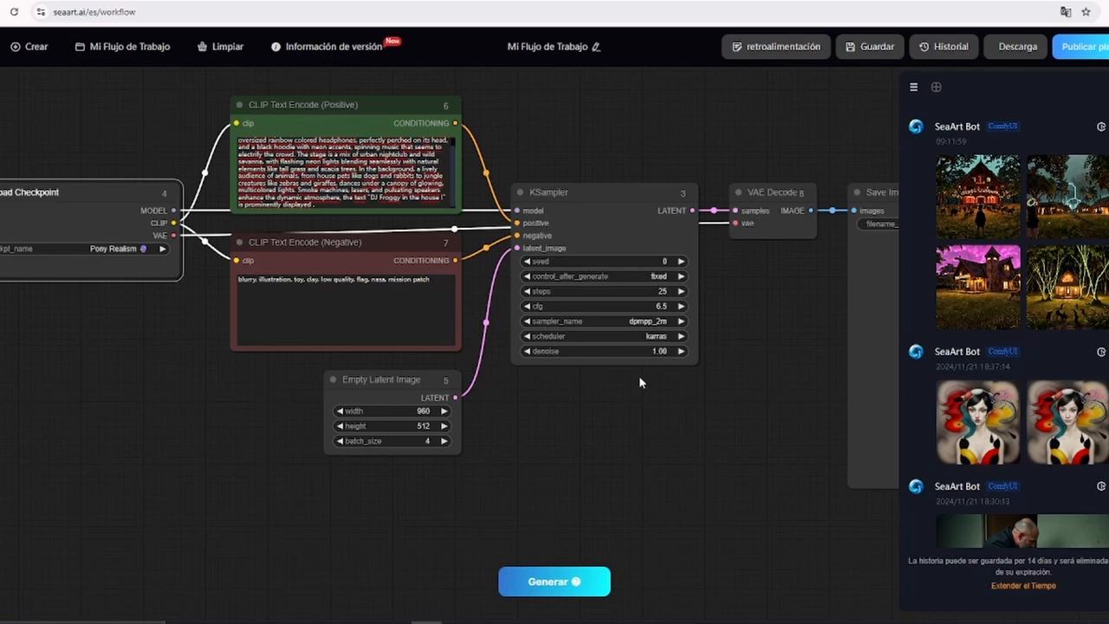
- View the four newly generated images one after another at full size, then close the viewer
{"action": "mouse_move", "coordinate": [960, 231]}
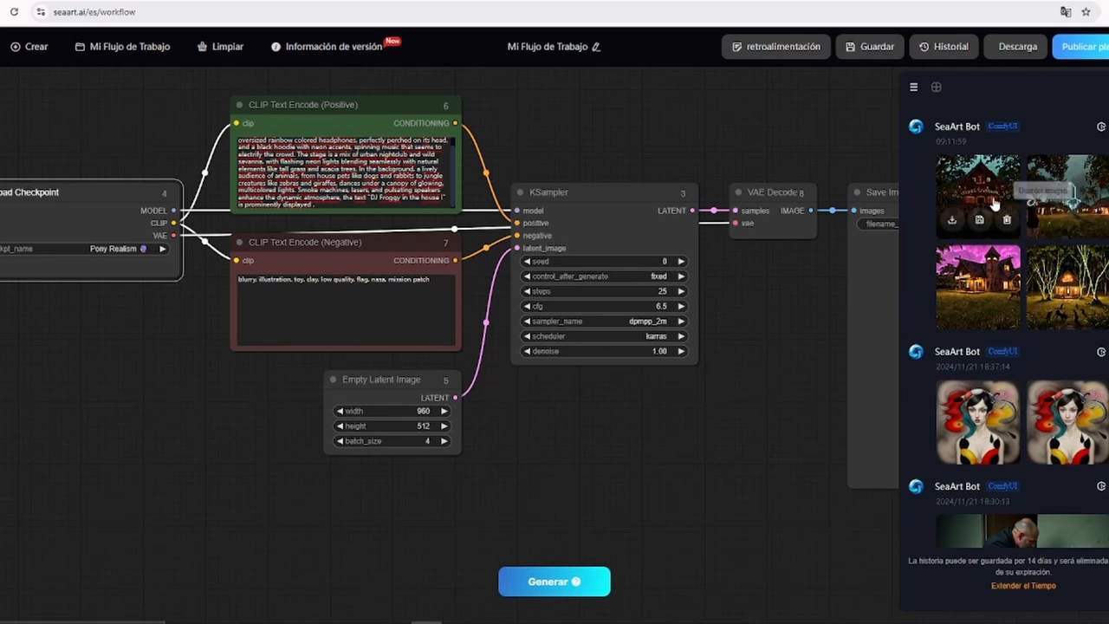
{"action": "left_click", "coordinate": [981, 198]}
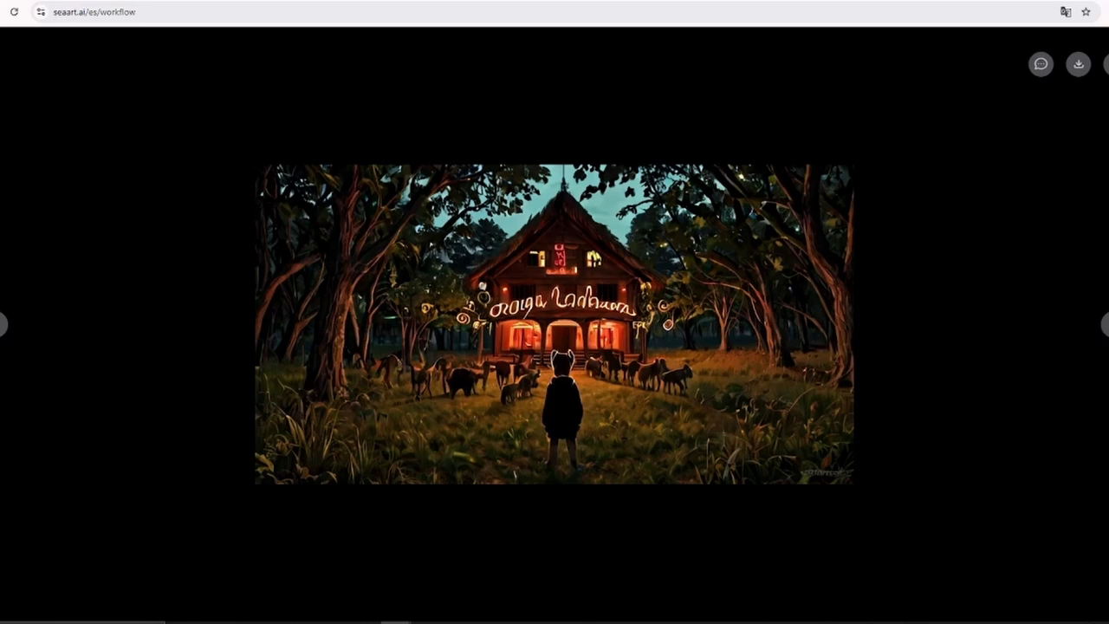
{"action": "left_click", "coordinate": [1104, 325]}
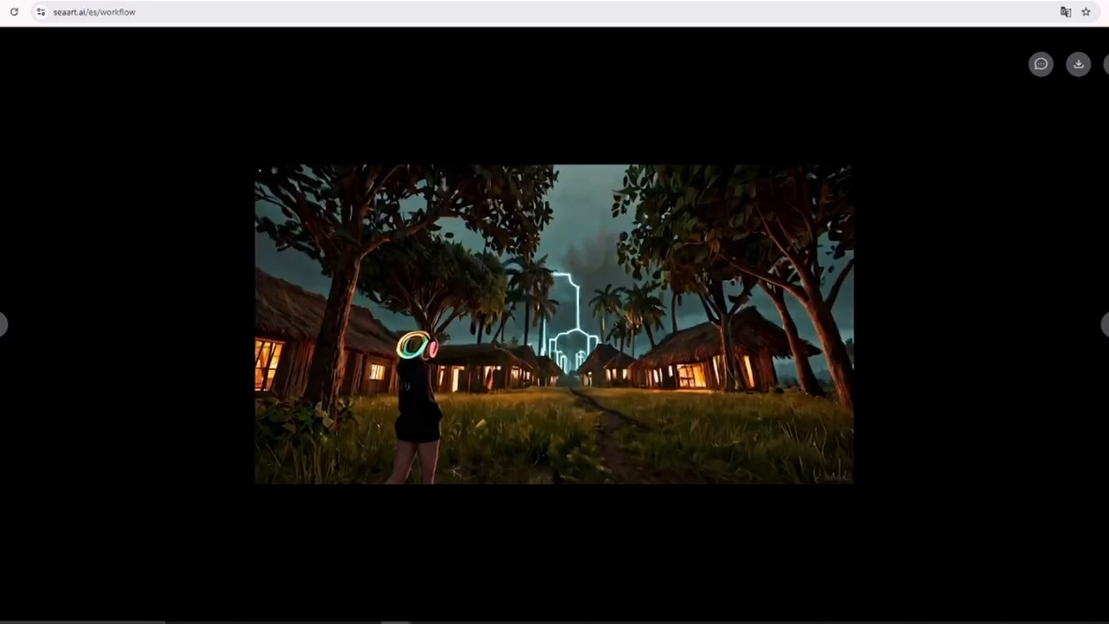
{"action": "left_click", "coordinate": [1105, 324]}
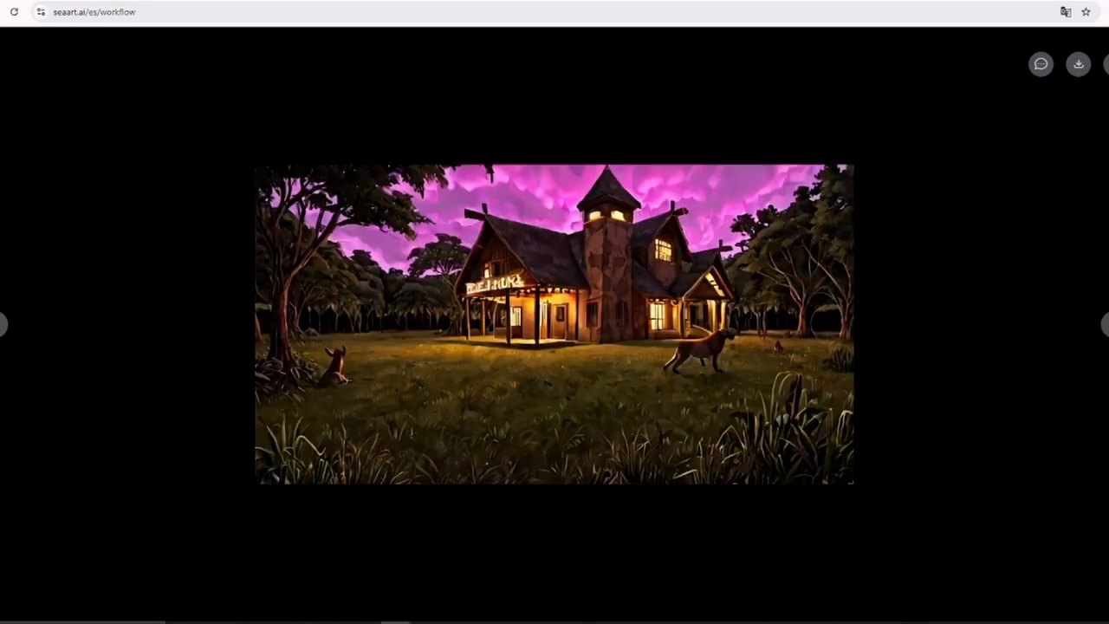
{"action": "left_click", "coordinate": [1105, 325]}
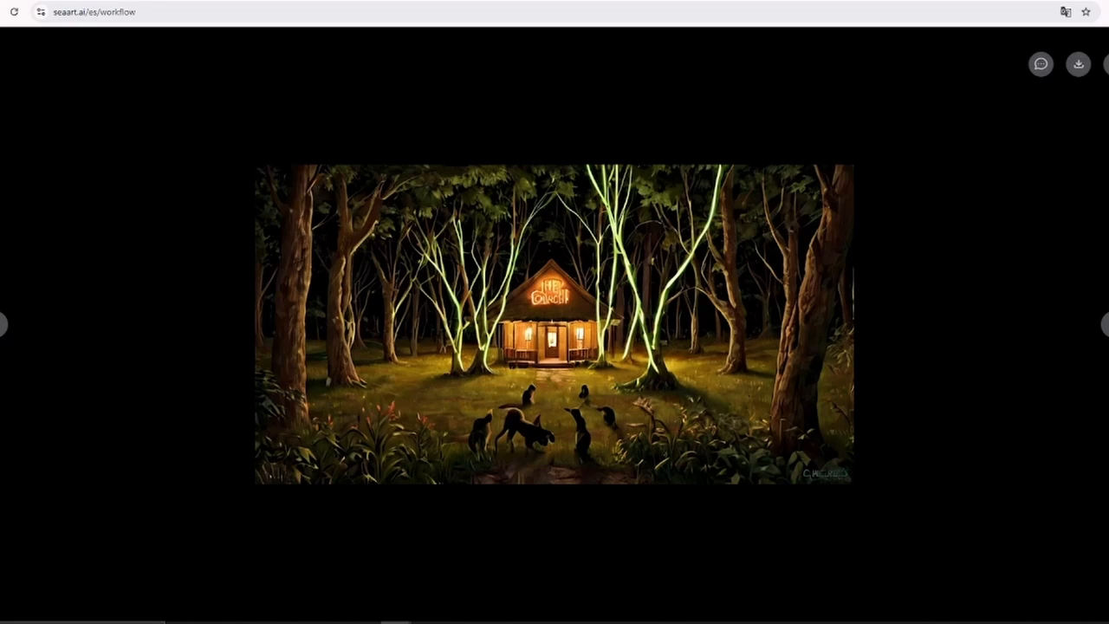
{"action": "key", "text": "Escape"}
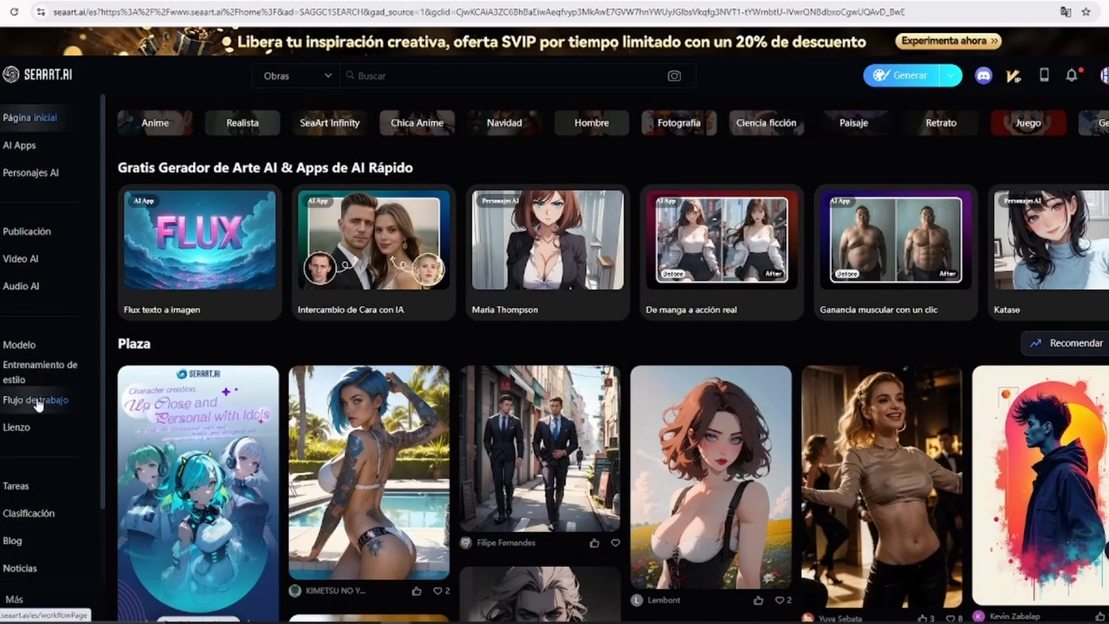
- Open the community workflow page from the home page and look through the published workflows in the Plaza
{"action": "left_click", "coordinate": [38, 403]}
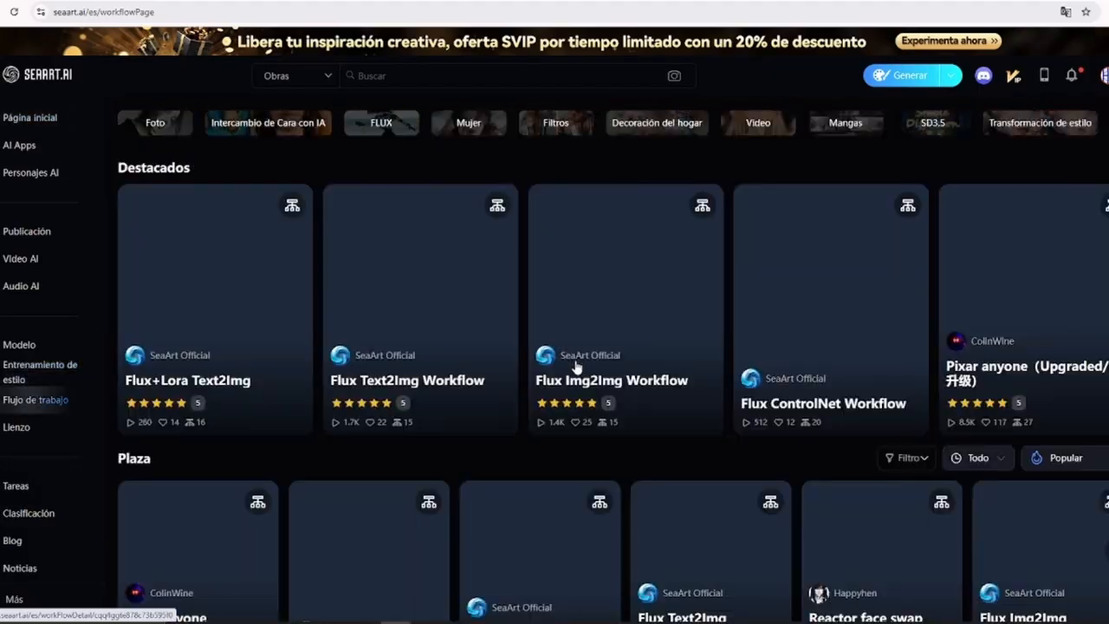
{"action": "scroll", "coordinate": [576, 369], "scroll_direction": "down", "scroll_amount": 3}
{"action": "scroll", "coordinate": [746, 299], "scroll_direction": "down", "scroll_amount": 11}
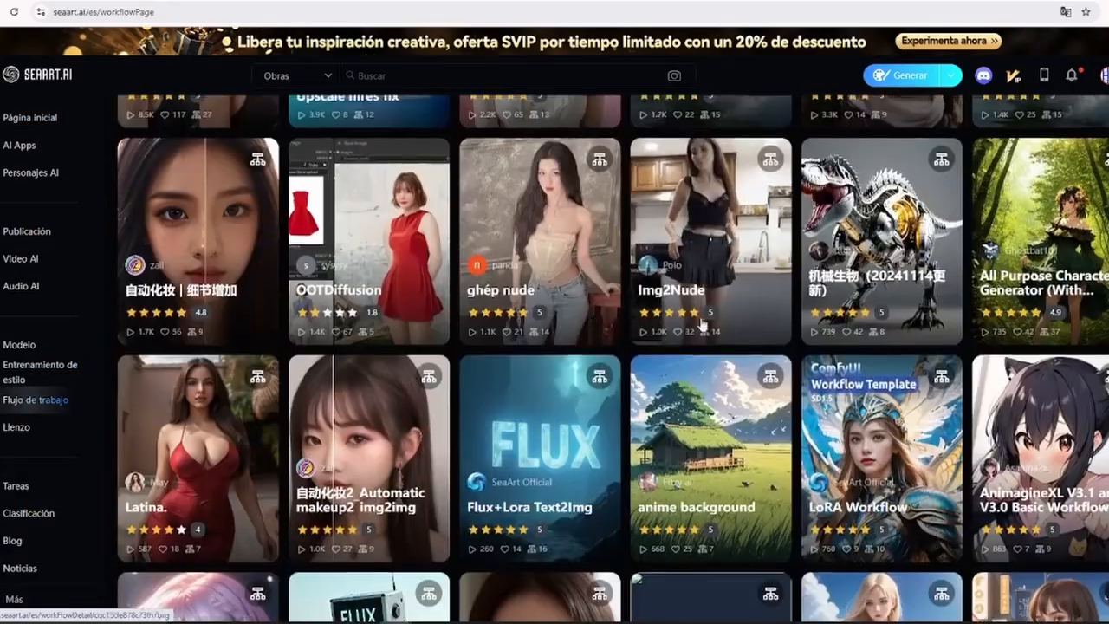
{"action": "scroll", "coordinate": [579, 323], "scroll_direction": "down", "scroll_amount": 11}
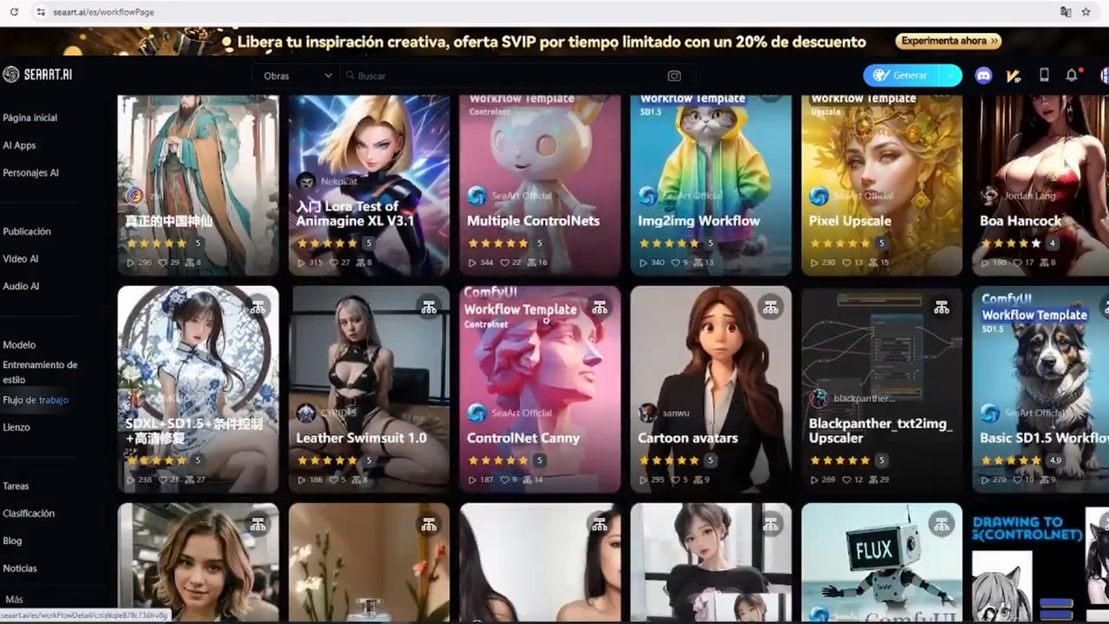
{"action": "scroll", "coordinate": [622, 329], "scroll_direction": "down", "scroll_amount": 5}
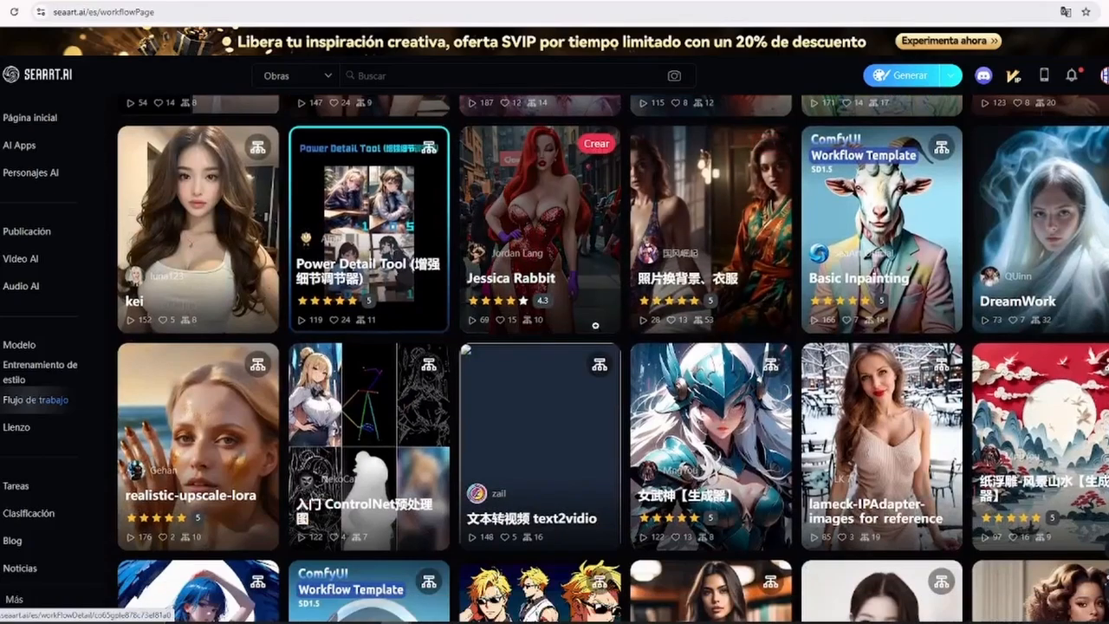
{"action": "scroll", "coordinate": [422, 305], "scroll_direction": "down", "scroll_amount": 4}
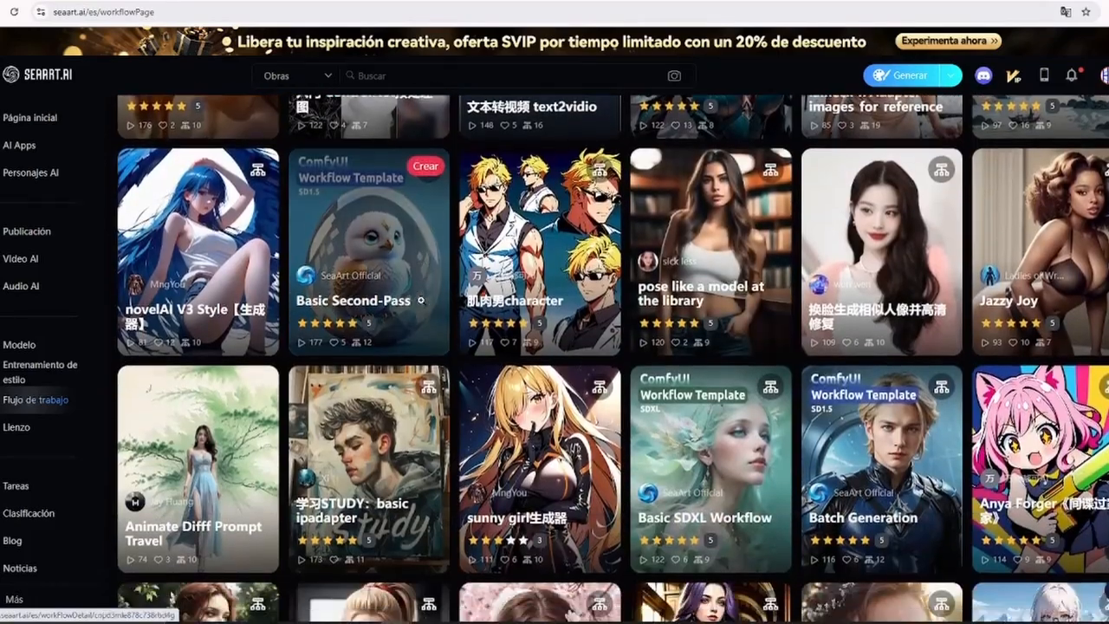
{"action": "scroll", "coordinate": [422, 304], "scroll_direction": "down", "scroll_amount": 7}
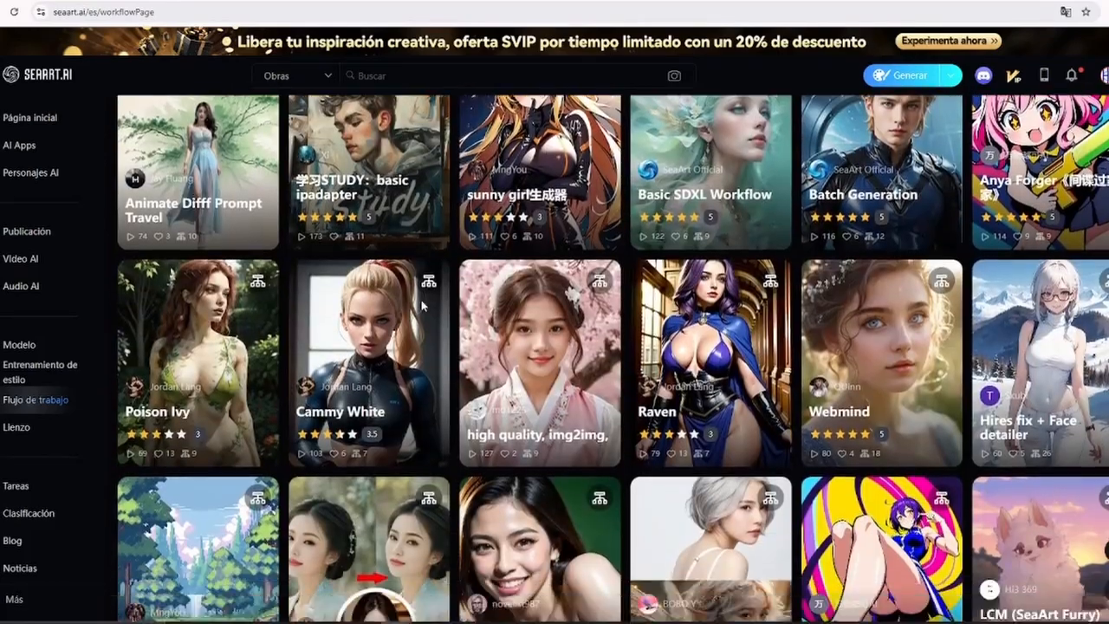
{"action": "scroll", "coordinate": [421, 300], "scroll_direction": "down", "scroll_amount": 2}
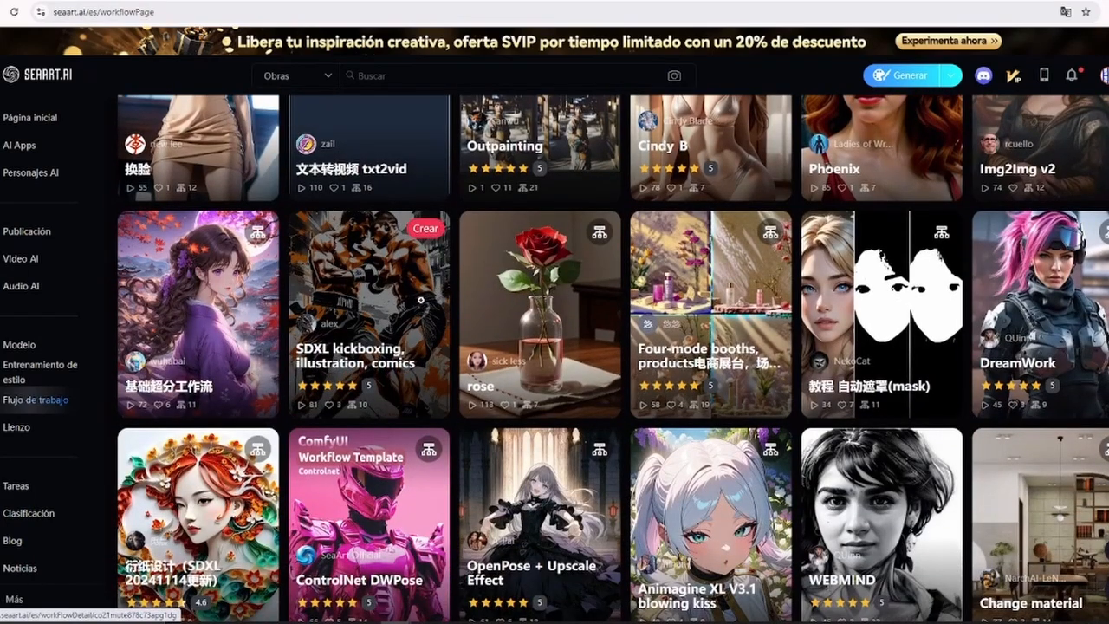
{"action": "scroll", "coordinate": [420, 300], "scroll_direction": "down", "scroll_amount": 10}
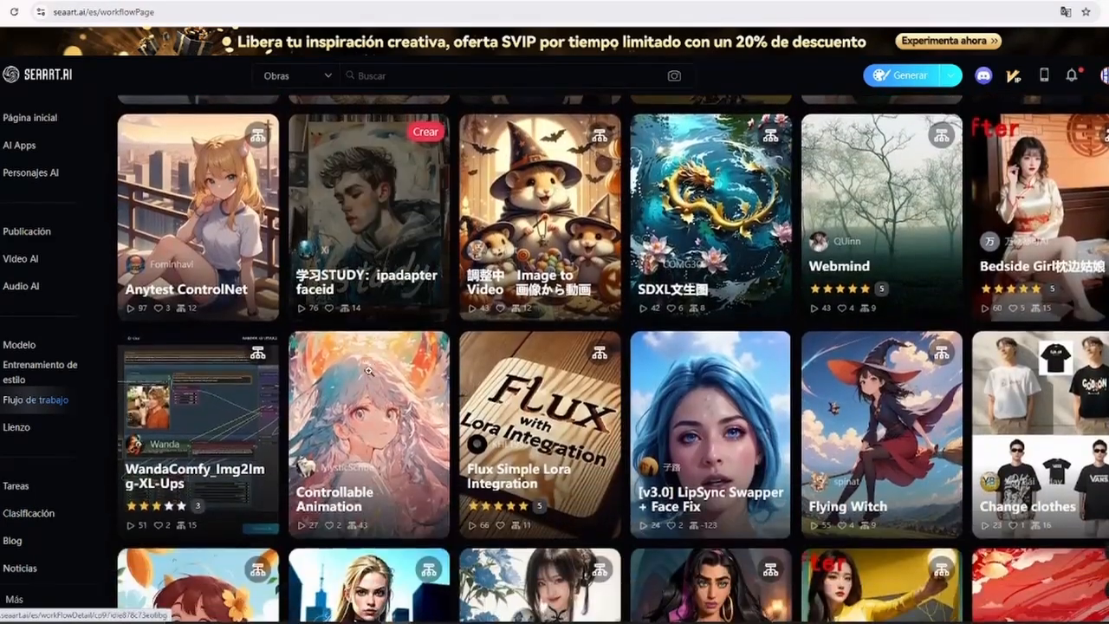
{"action": "scroll", "coordinate": [368, 370], "scroll_direction": "down", "scroll_amount": 2}
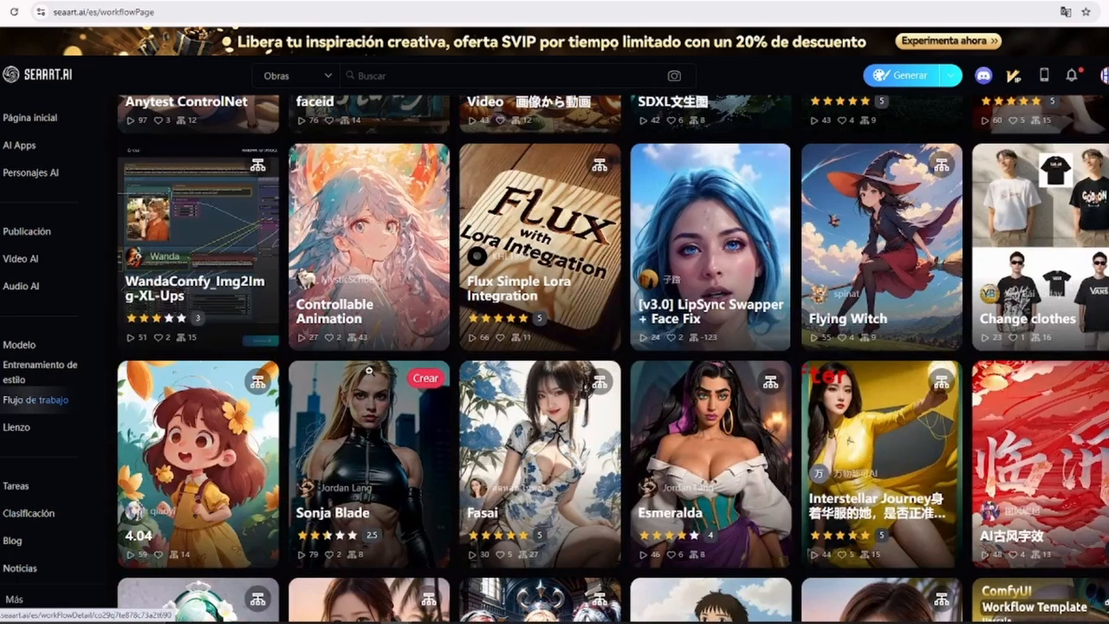